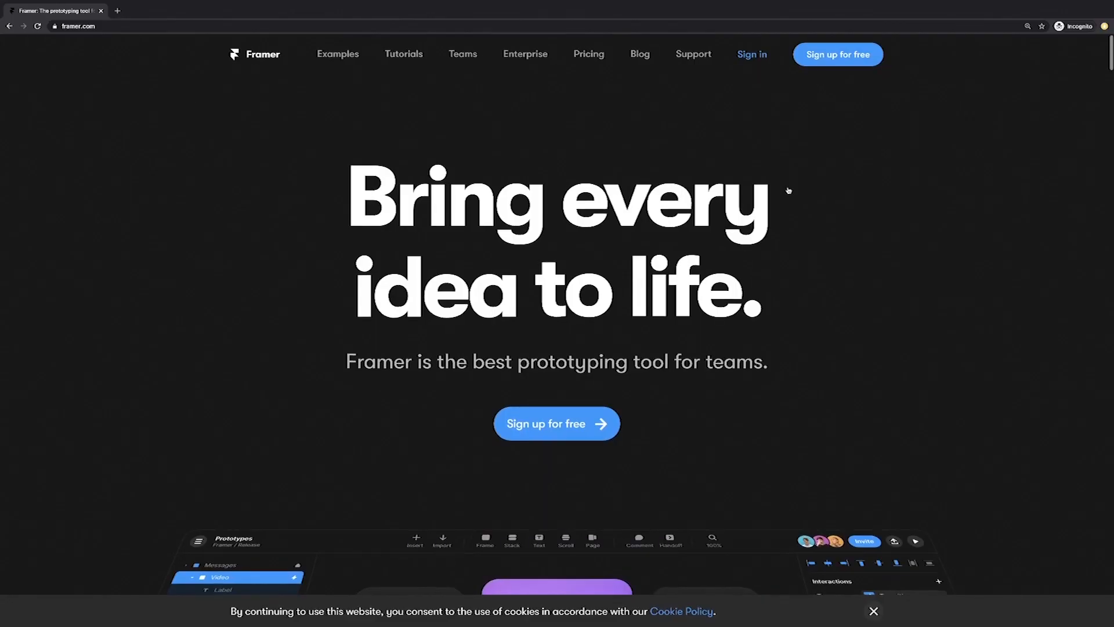
Look through the Framer home page down past the overview video
{"action": "scroll", "coordinate": [787, 189], "scroll_direction": "down", "scroll_amount": 10}
{"action": "scroll", "coordinate": [789, 190], "scroll_direction": "down", "scroll_amount": 14}
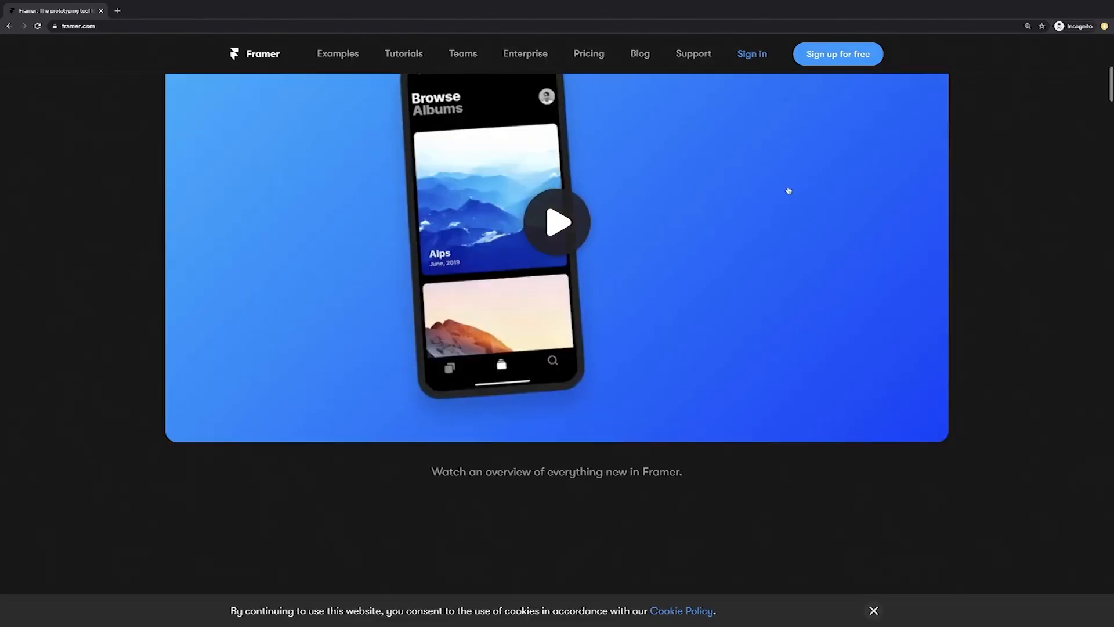
{"action": "scroll", "coordinate": [788, 189], "scroll_direction": "down", "scroll_amount": 6}
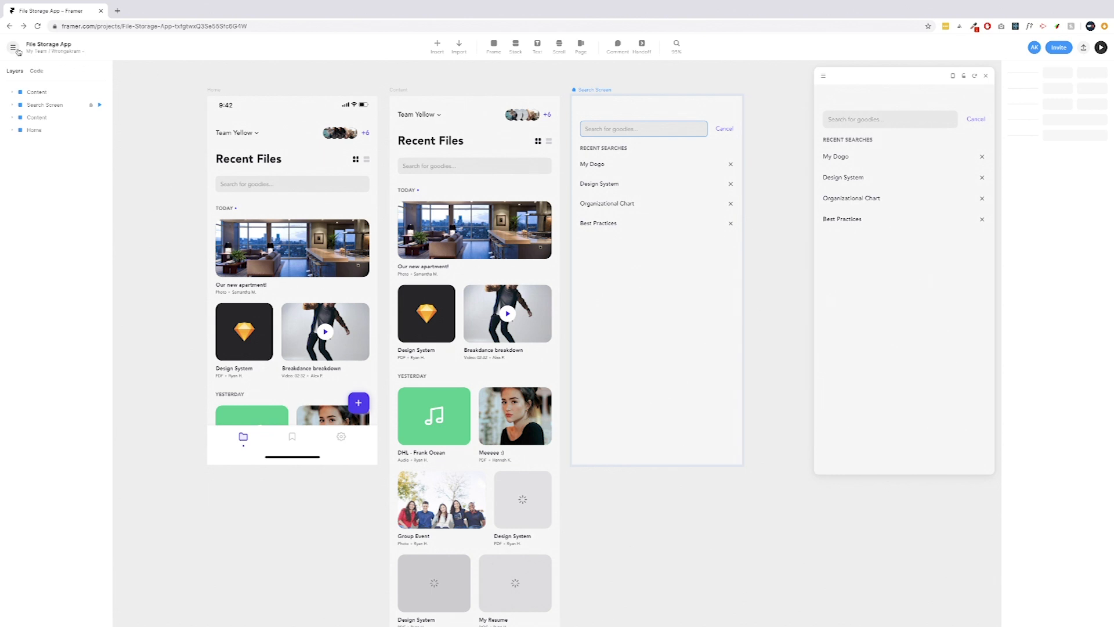
Preview the Home, Content and Search Screen frames of the File Storage App one by one, returning to Home
{"action": "left_click", "coordinate": [218, 91]}
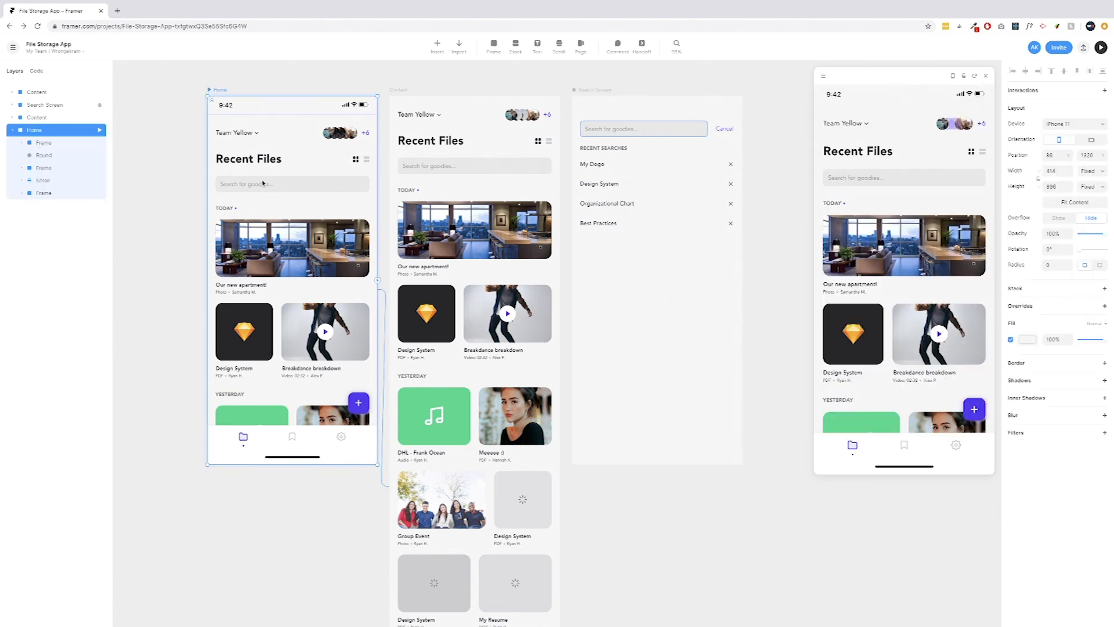
{"action": "left_click", "coordinate": [404, 90]}
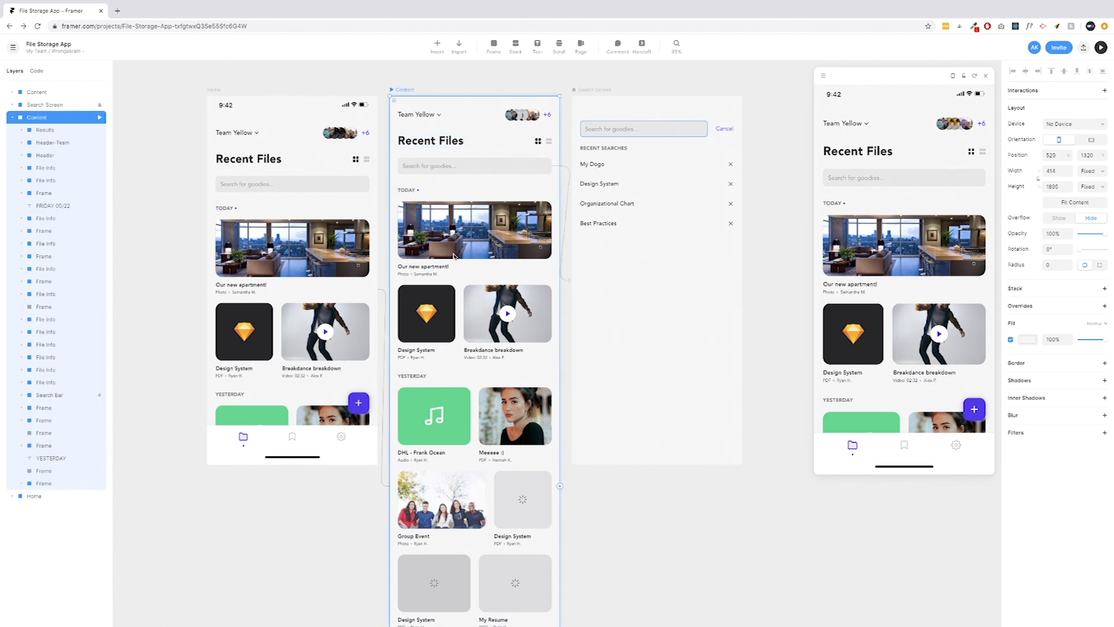
{"action": "left_click", "coordinate": [584, 99]}
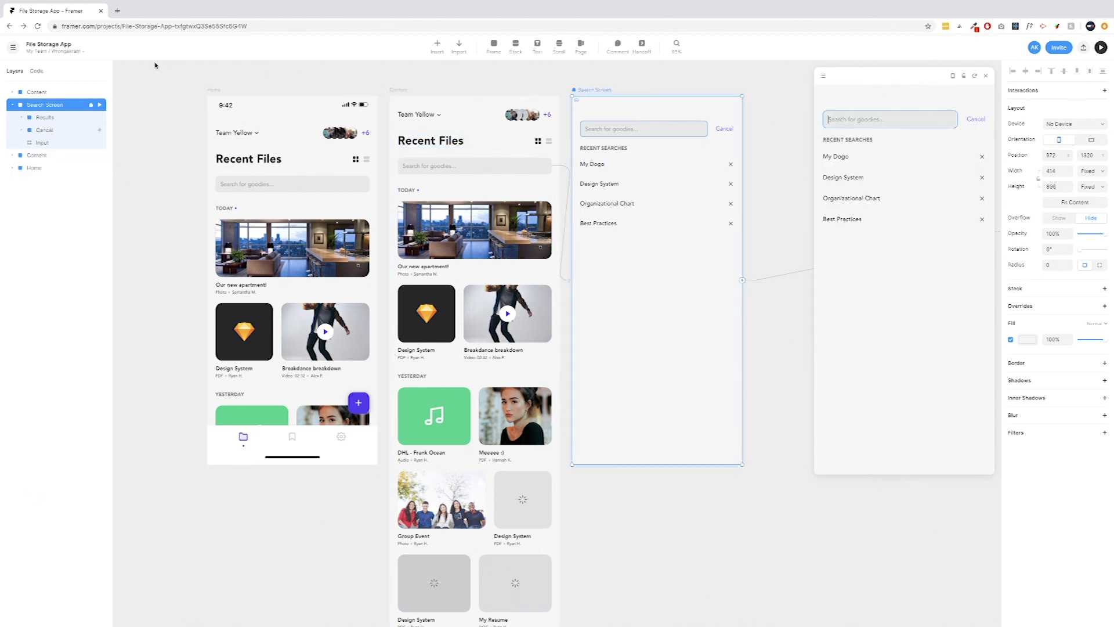
{"action": "left_click", "coordinate": [218, 91]}
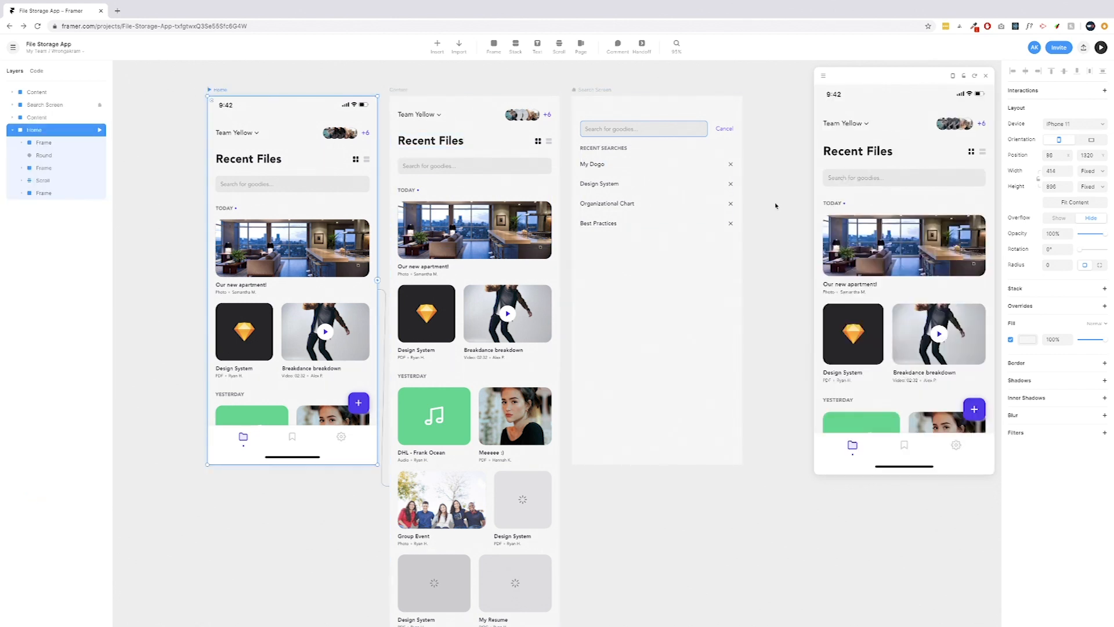
Examine how the Recent Files header behaves while the Home preview's content scrolls down and back up
{"action": "scroll", "coordinate": [906, 205], "scroll_direction": "down", "scroll_amount": 3}
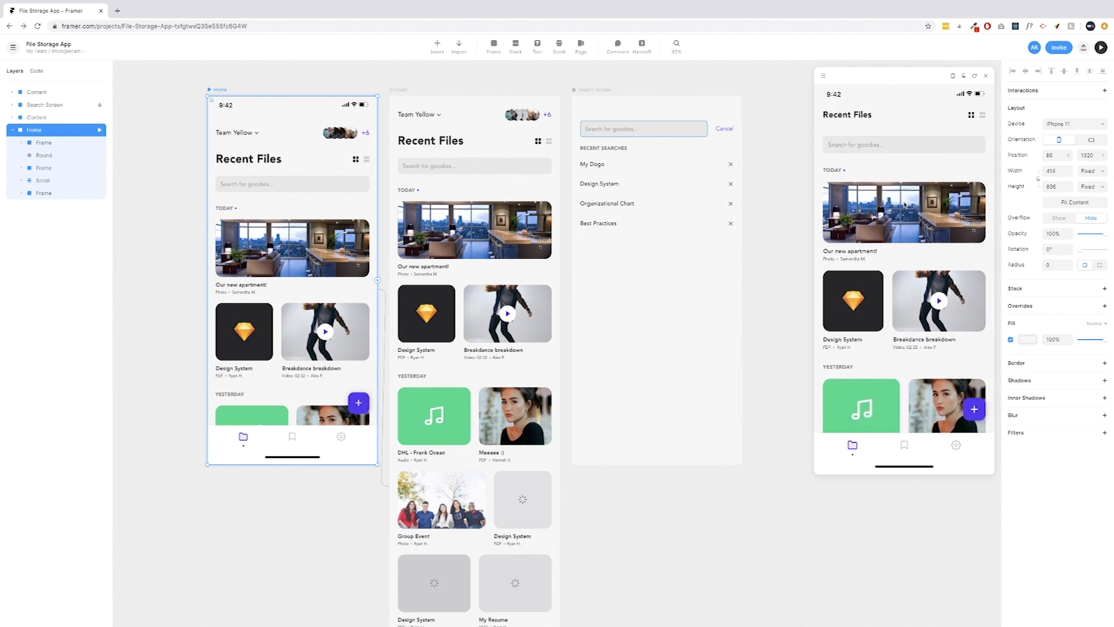
{"action": "scroll", "coordinate": [914, 221], "scroll_direction": "down", "scroll_amount": 2}
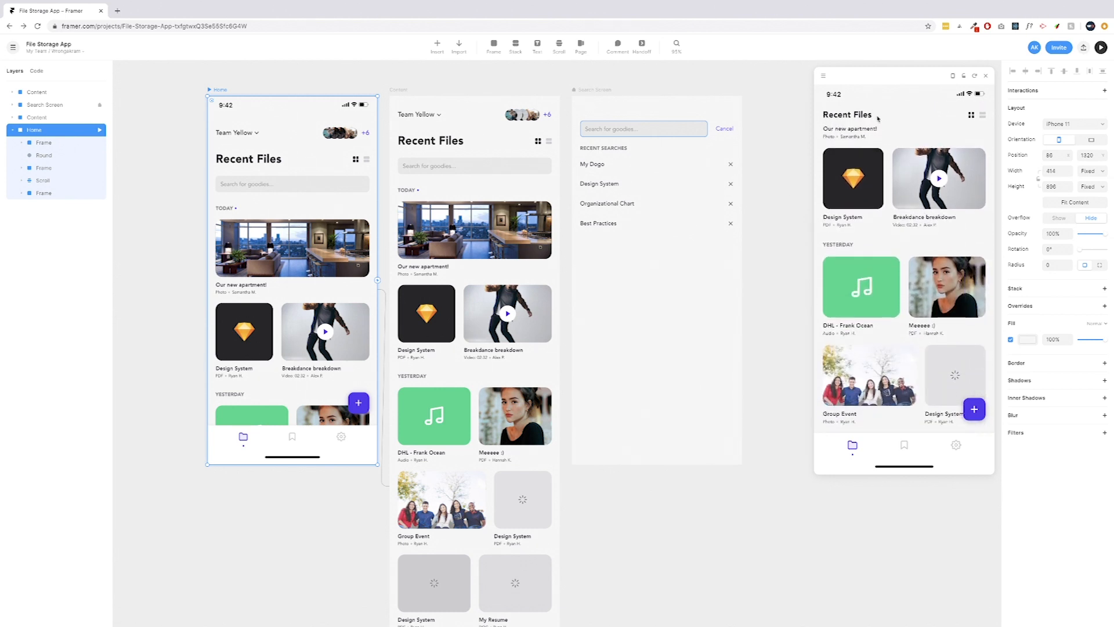
{"action": "scroll", "coordinate": [927, 239], "scroll_direction": "up", "scroll_amount": 3}
{"action": "scroll", "coordinate": [928, 240], "scroll_direction": "down", "scroll_amount": 4}
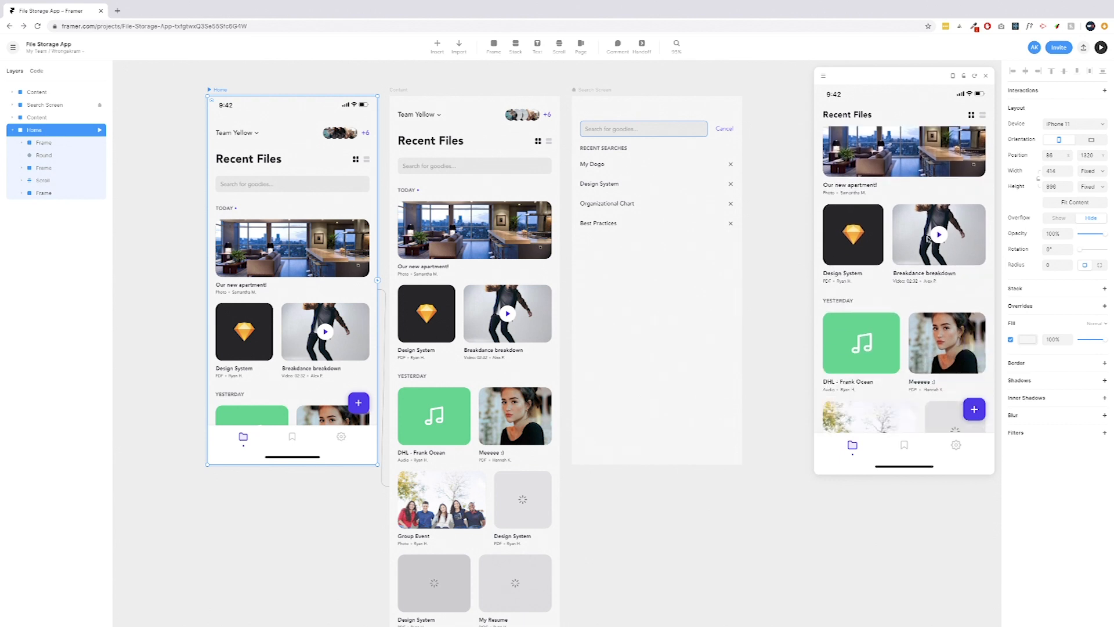
{"action": "scroll", "coordinate": [929, 239], "scroll_direction": "down", "scroll_amount": 2}
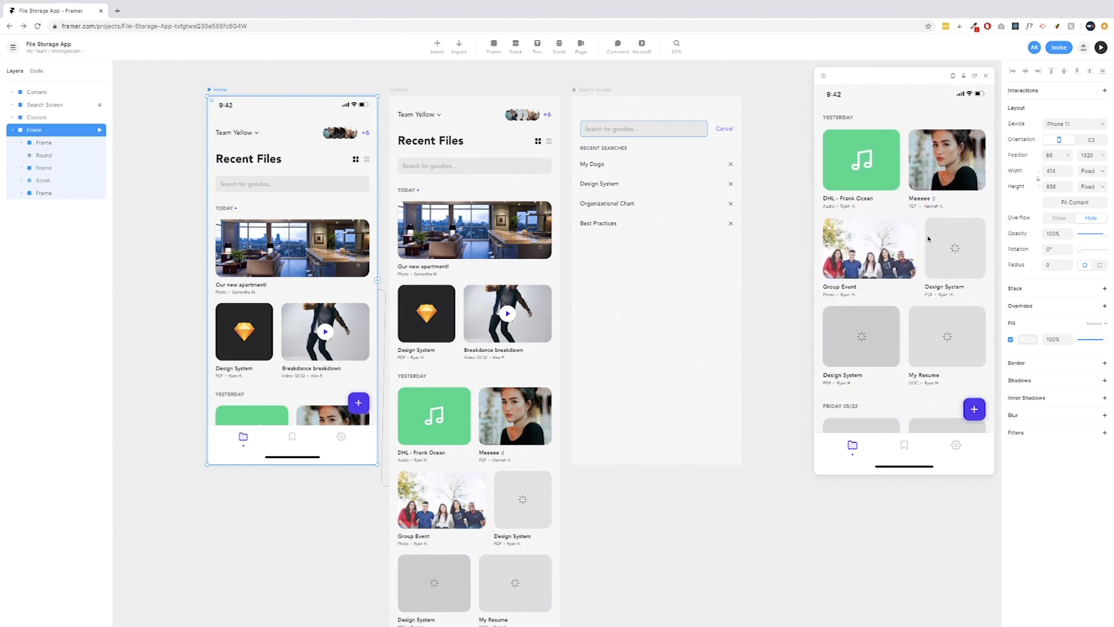
{"action": "scroll", "coordinate": [928, 238], "scroll_direction": "up", "scroll_amount": 4}
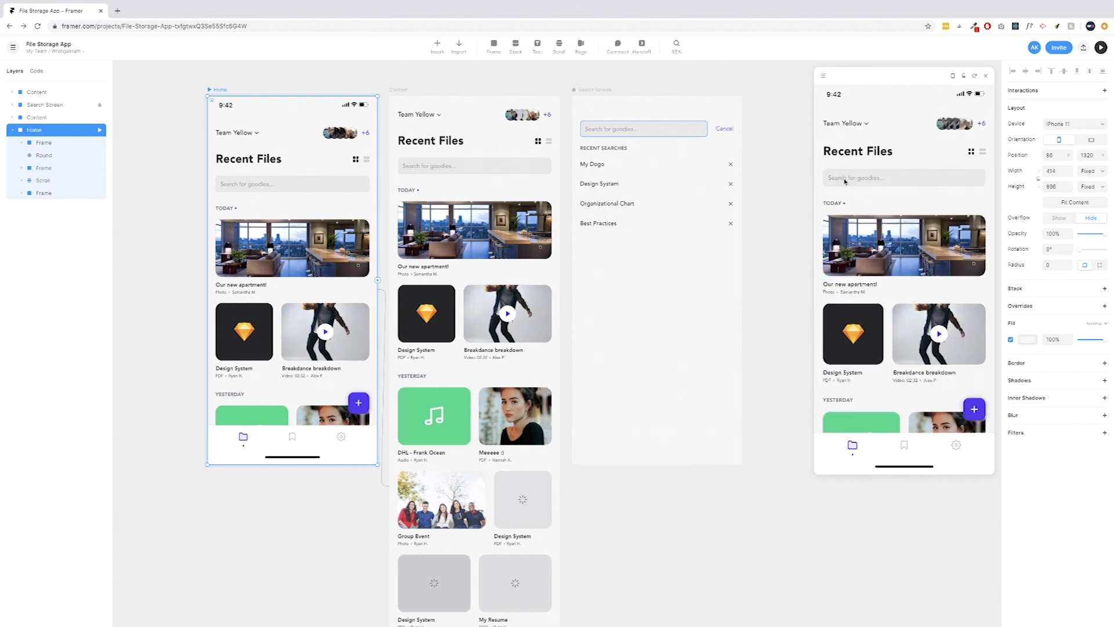
Test the search transition in the Home preview by repeatedly opening the search screen and cancelling back to Recent Files
{"action": "left_click", "coordinate": [901, 179]}
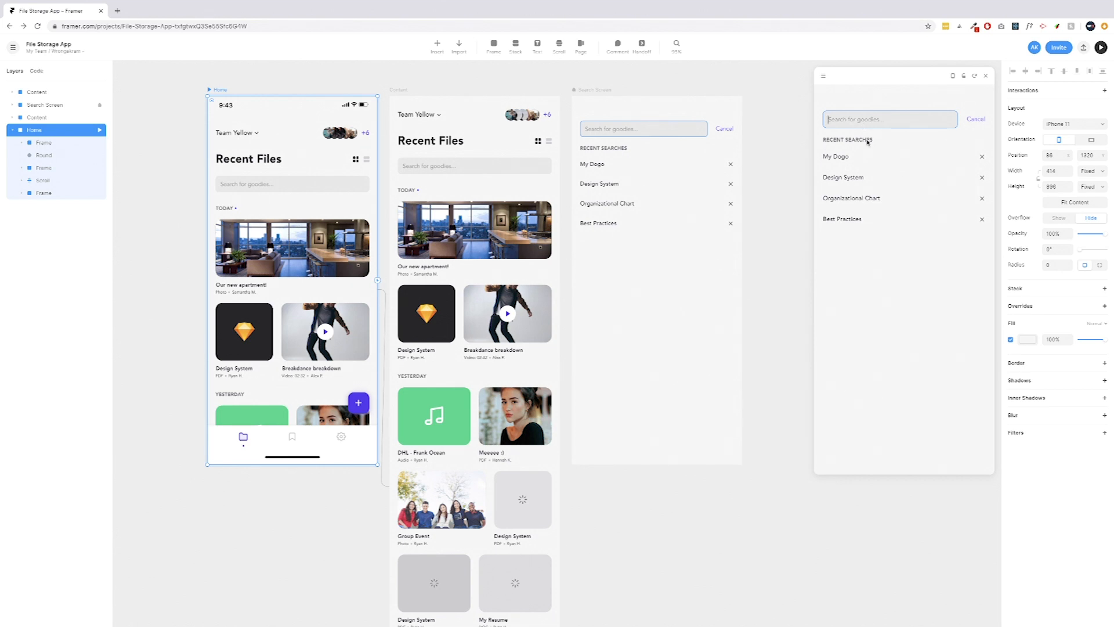
{"action": "left_click", "coordinate": [975, 123]}
{"action": "left_click", "coordinate": [881, 178]}
{"action": "left_click", "coordinate": [976, 124]}
{"action": "left_click", "coordinate": [881, 179]}
{"action": "left_click", "coordinate": [976, 122]}
{"action": "left_click", "coordinate": [940, 176]}
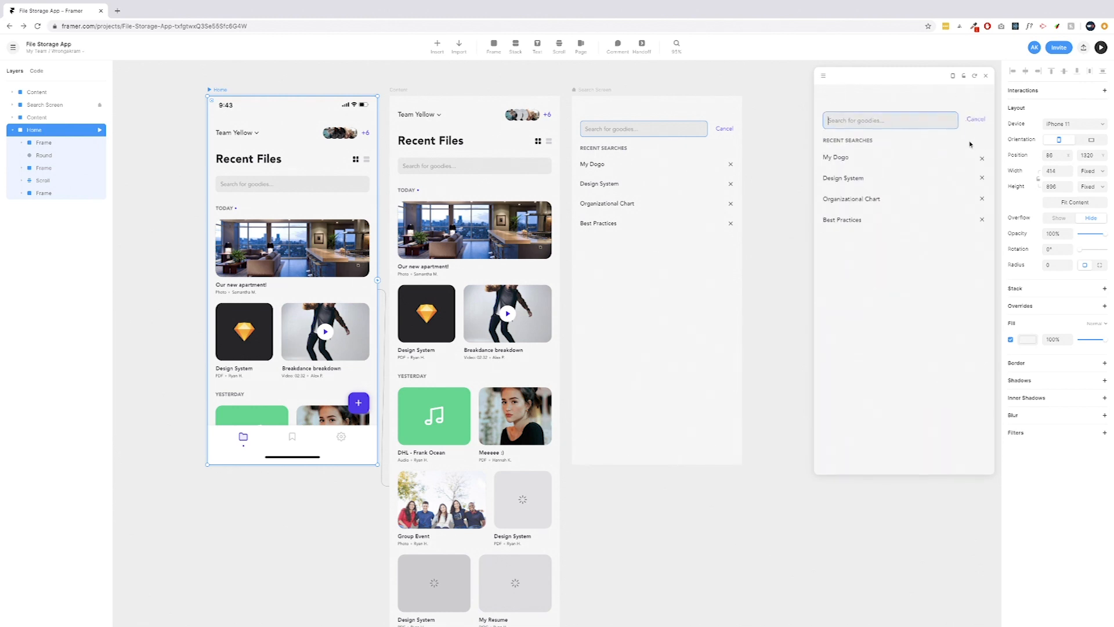
{"action": "left_click", "coordinate": [976, 120]}
{"action": "left_click", "coordinate": [875, 177]}
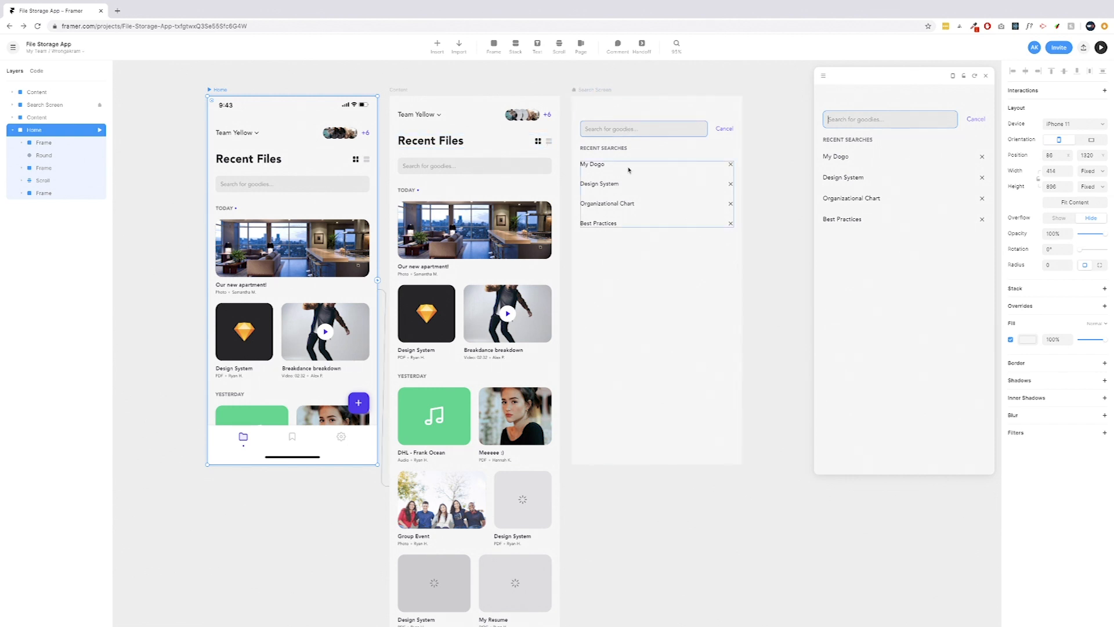
{"action": "left_click", "coordinate": [977, 120]}
{"action": "left_click", "coordinate": [865, 176]}
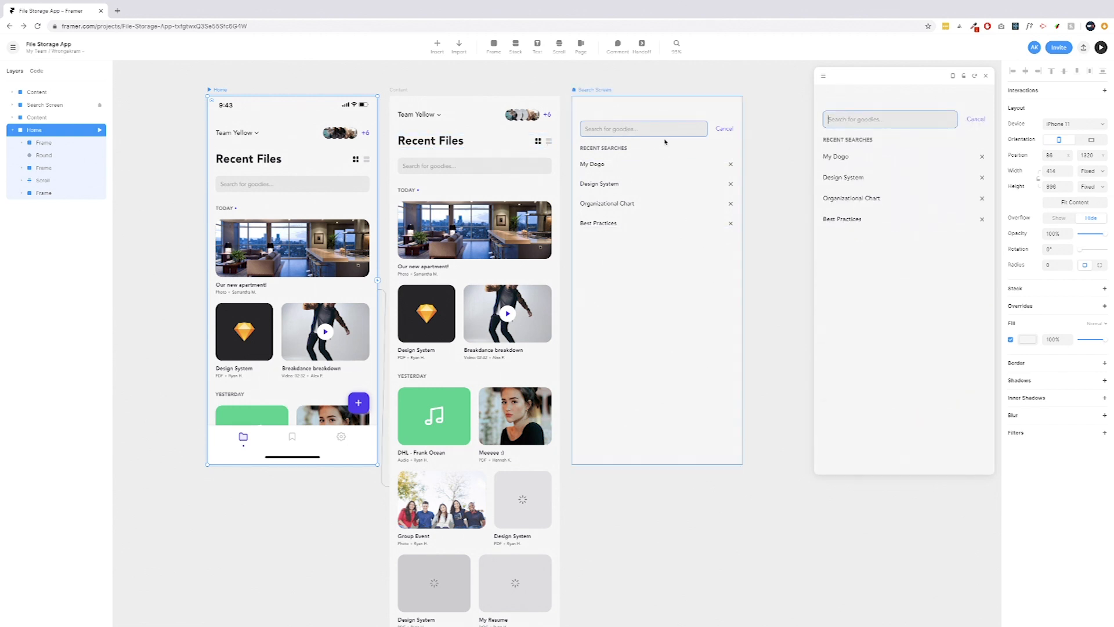
{"action": "left_click", "coordinate": [976, 119]}
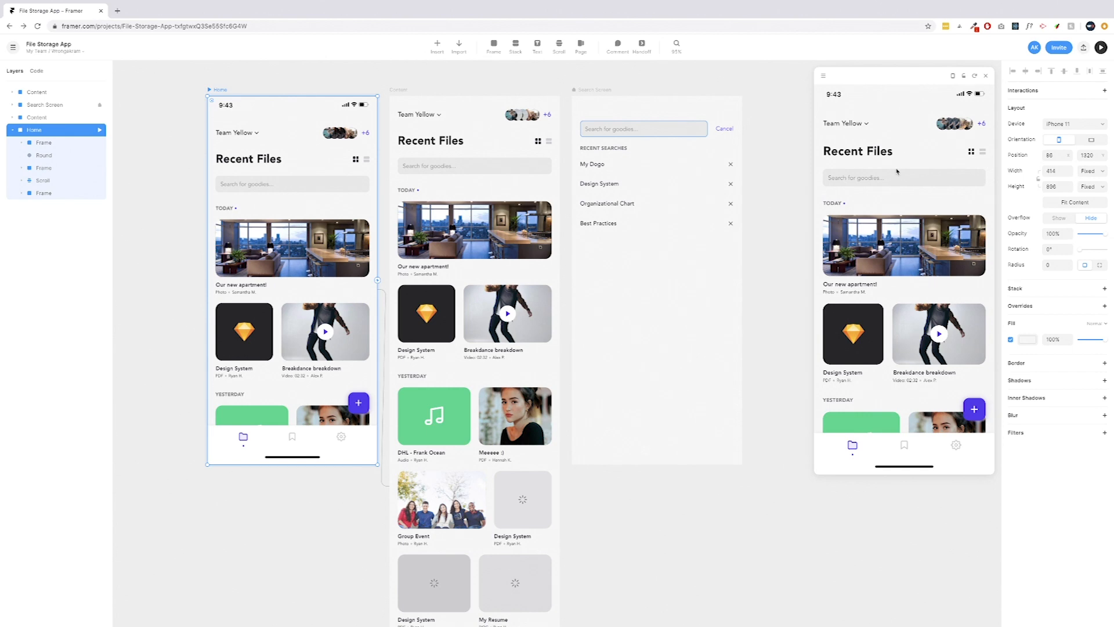
Return to the project list and create a new project in the team's existing subfolder instead of Drafts
{"action": "left_click", "coordinate": [13, 49]}
{"action": "left_click", "coordinate": [27, 69]}
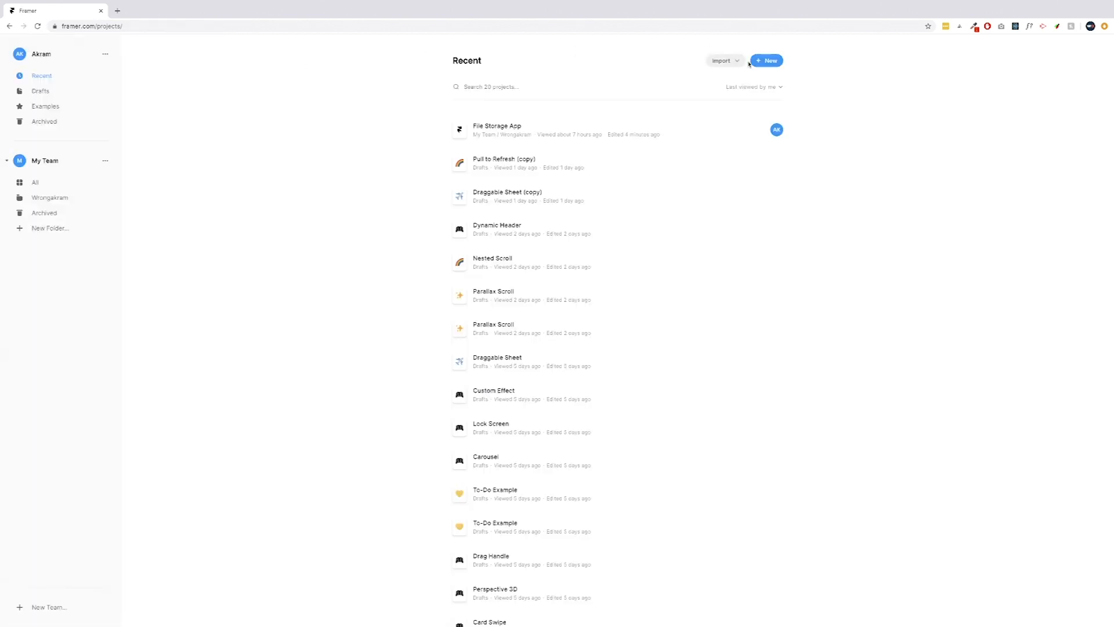
{"action": "left_click", "coordinate": [768, 61]}
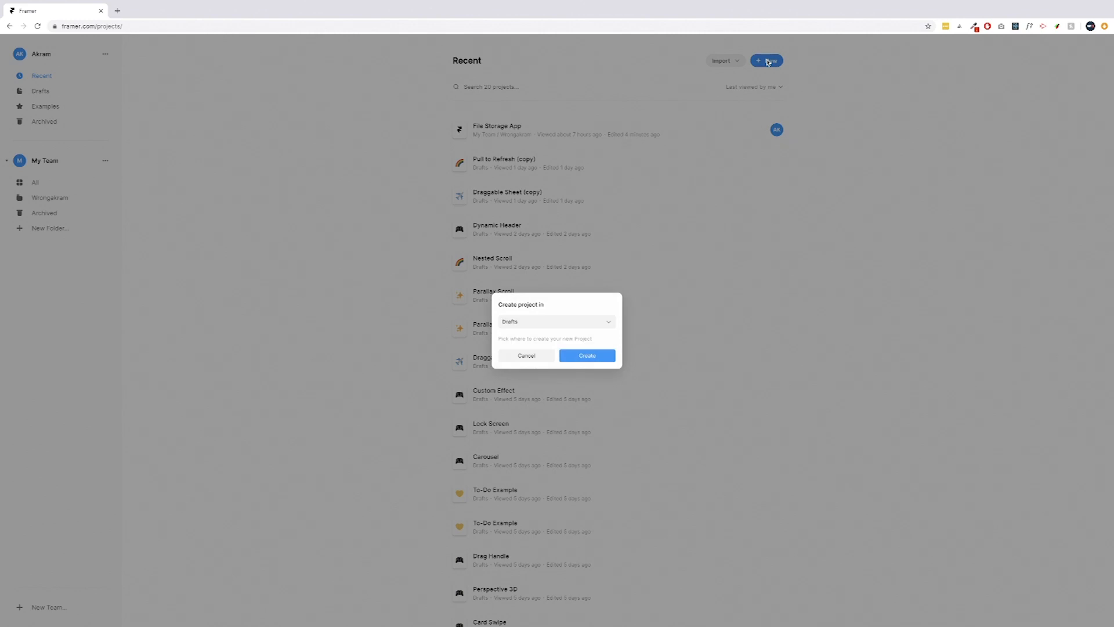
{"action": "left_click", "coordinate": [529, 325]}
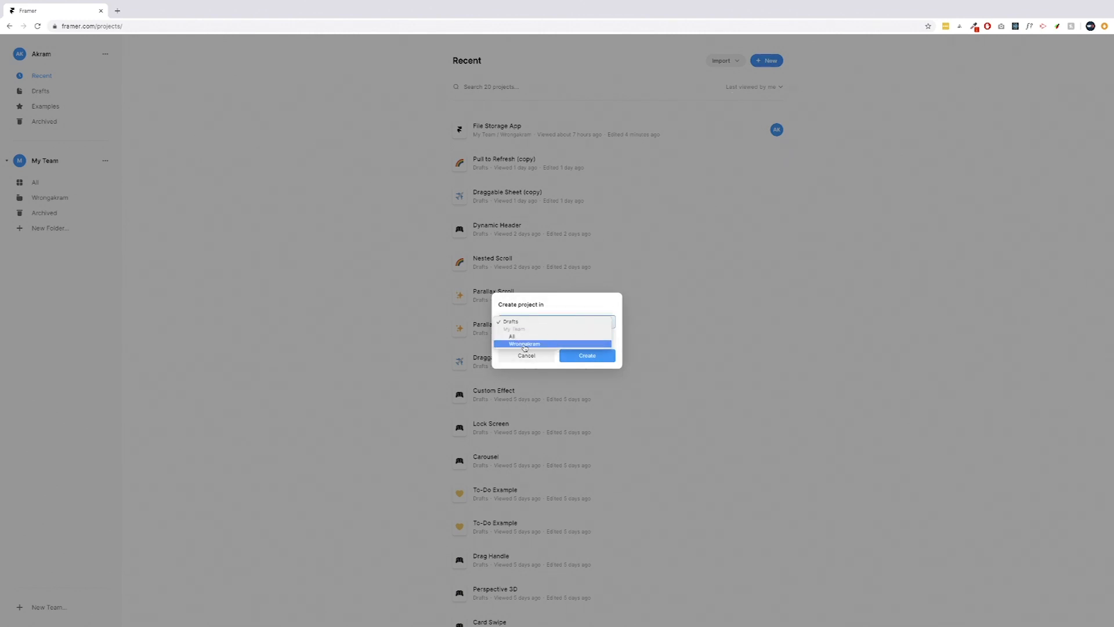
{"action": "left_click", "coordinate": [525, 345]}
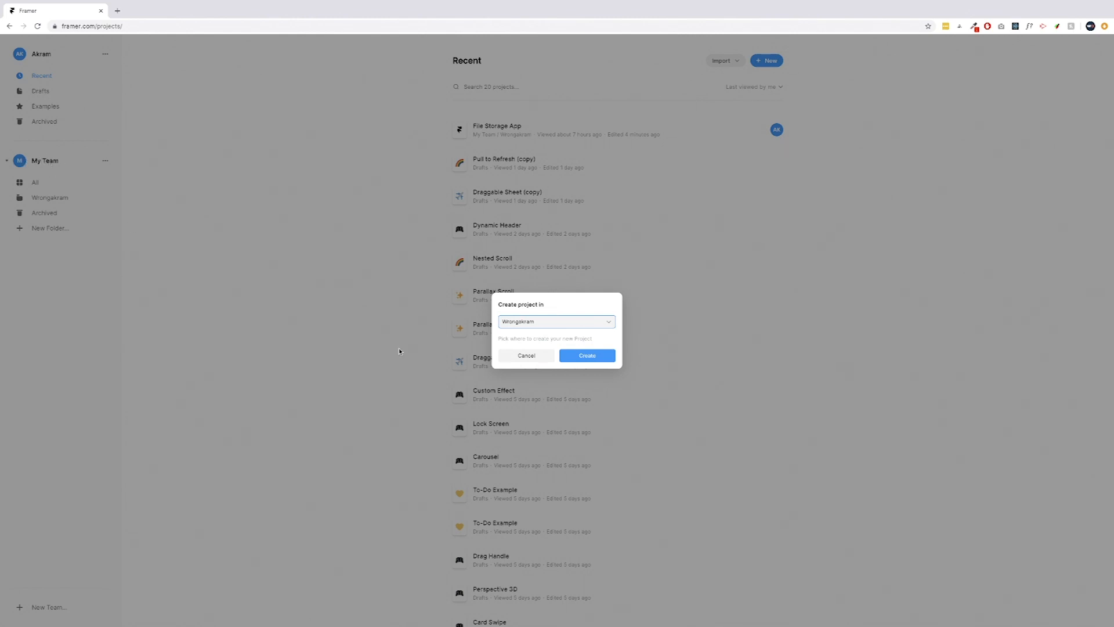
{"action": "left_click", "coordinate": [521, 327]}
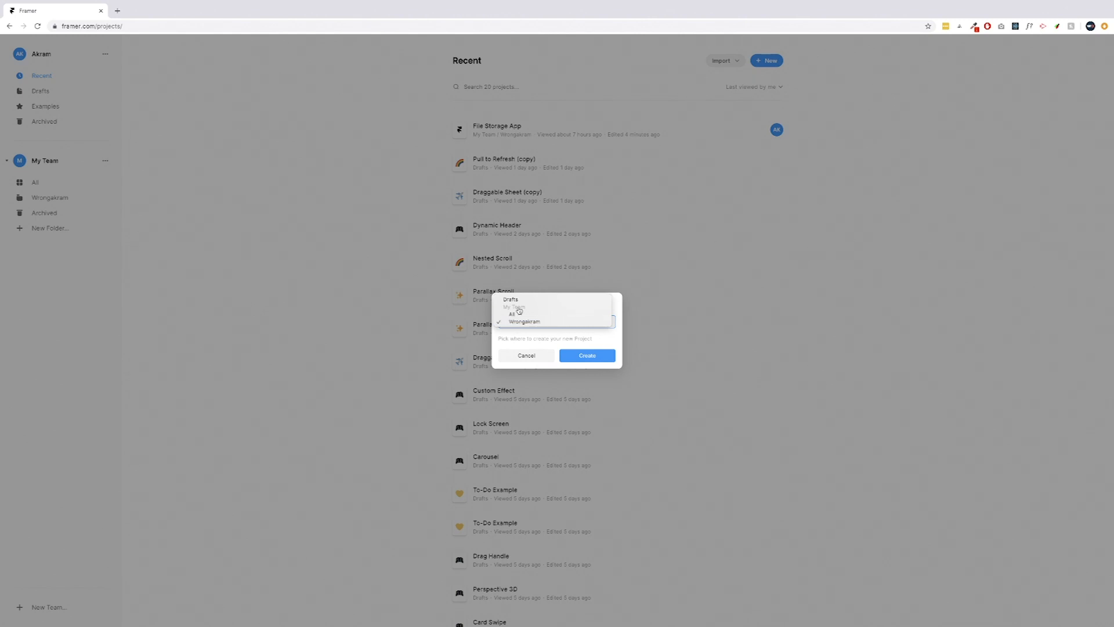
{"action": "left_click", "coordinate": [533, 323]}
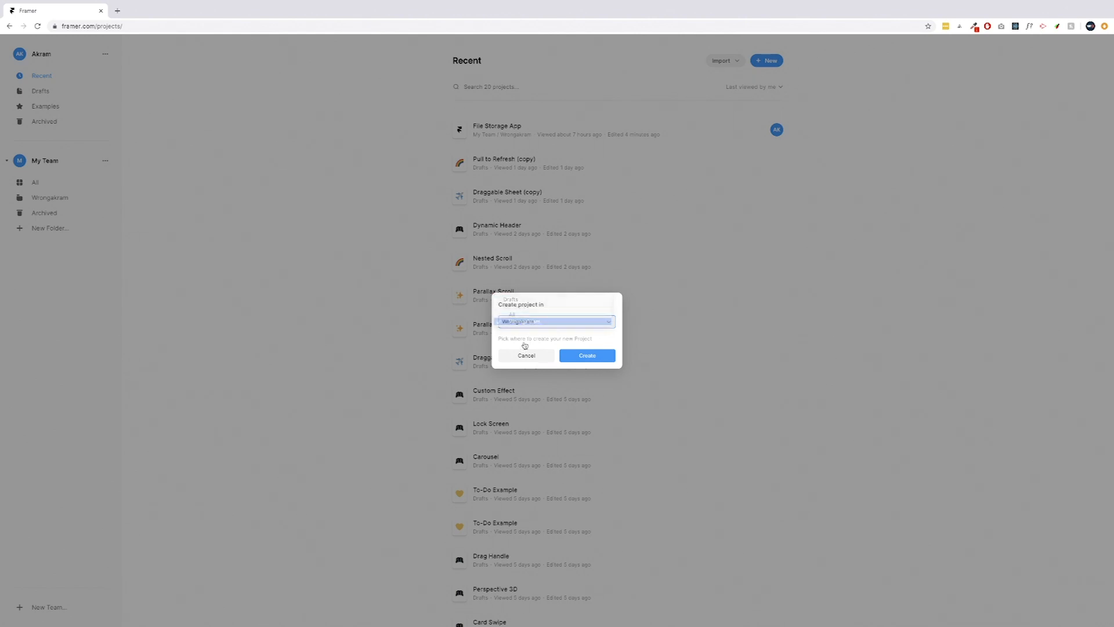
{"action": "left_click", "coordinate": [583, 354]}
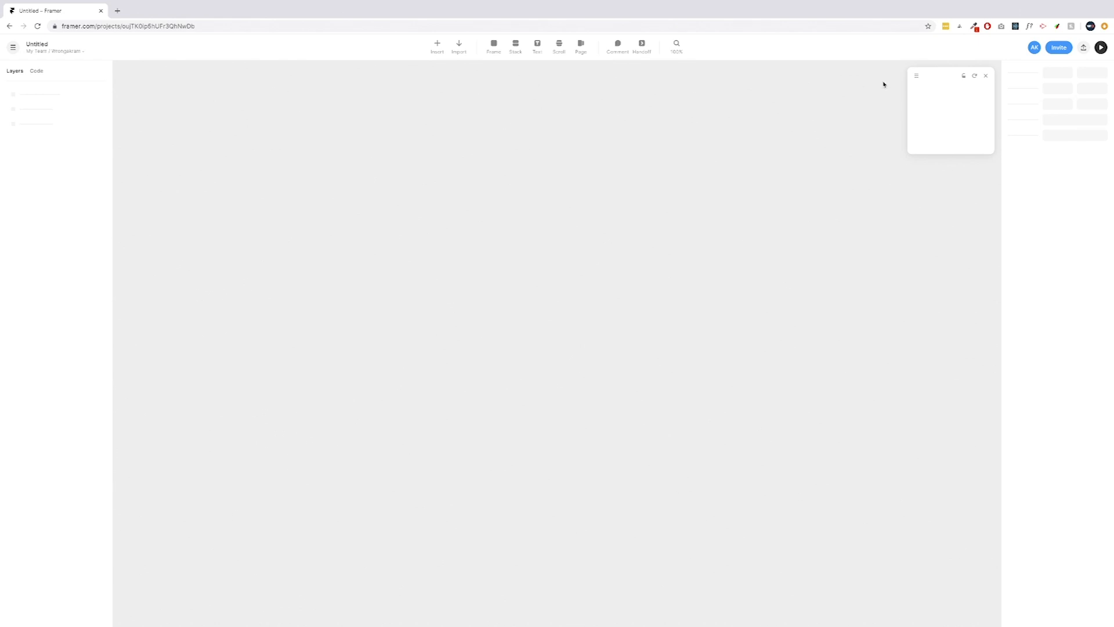
Add an iPhone 11 frame to the canvas and insert the HomeButton component from the iPhone X Kit into it
{"action": "left_click", "coordinate": [494, 51]}
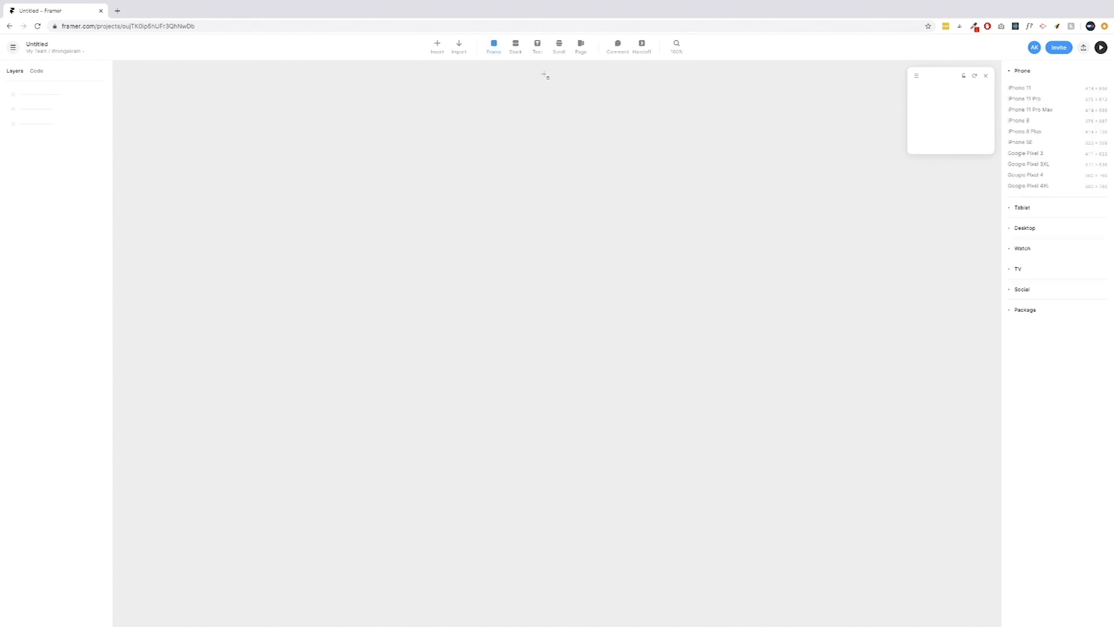
{"action": "left_click", "coordinate": [1024, 88]}
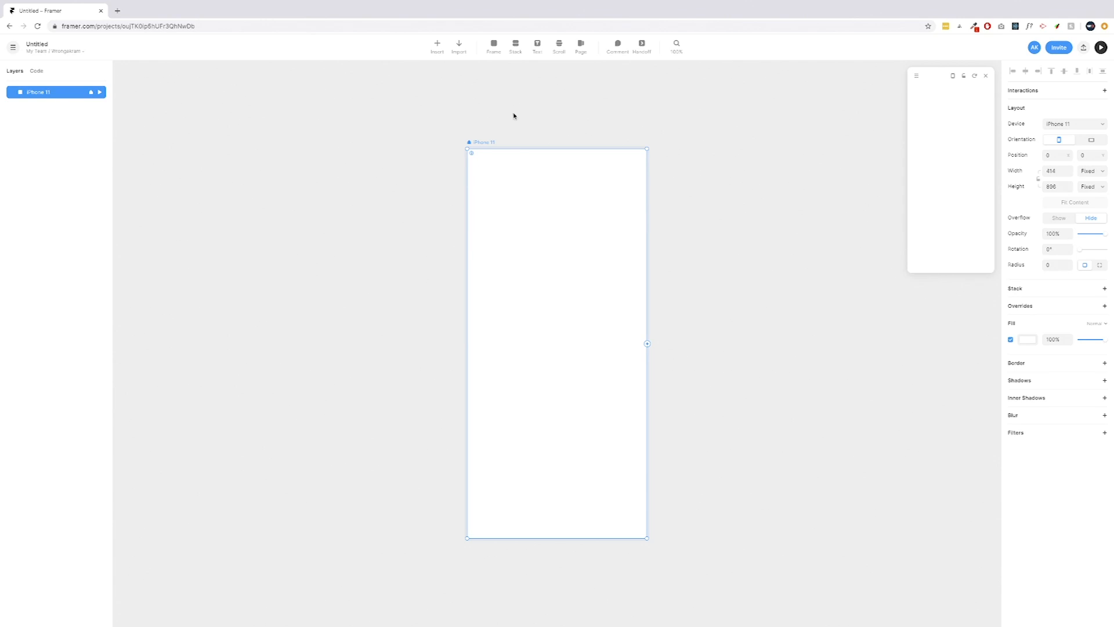
{"action": "left_click", "coordinate": [438, 45]}
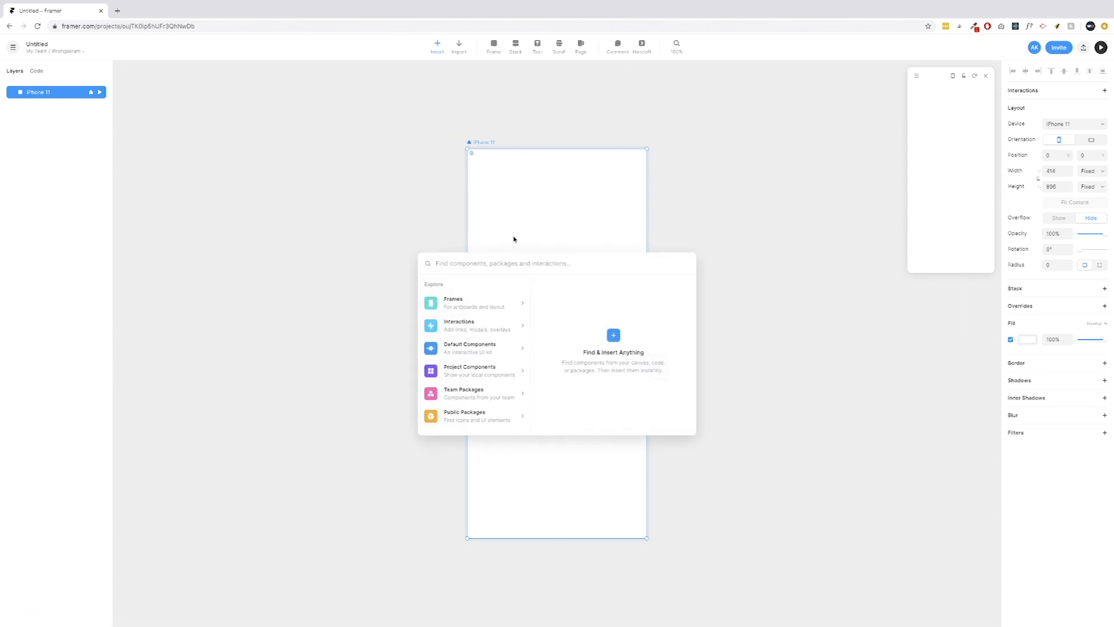
{"action": "type", "text": "iphone"}
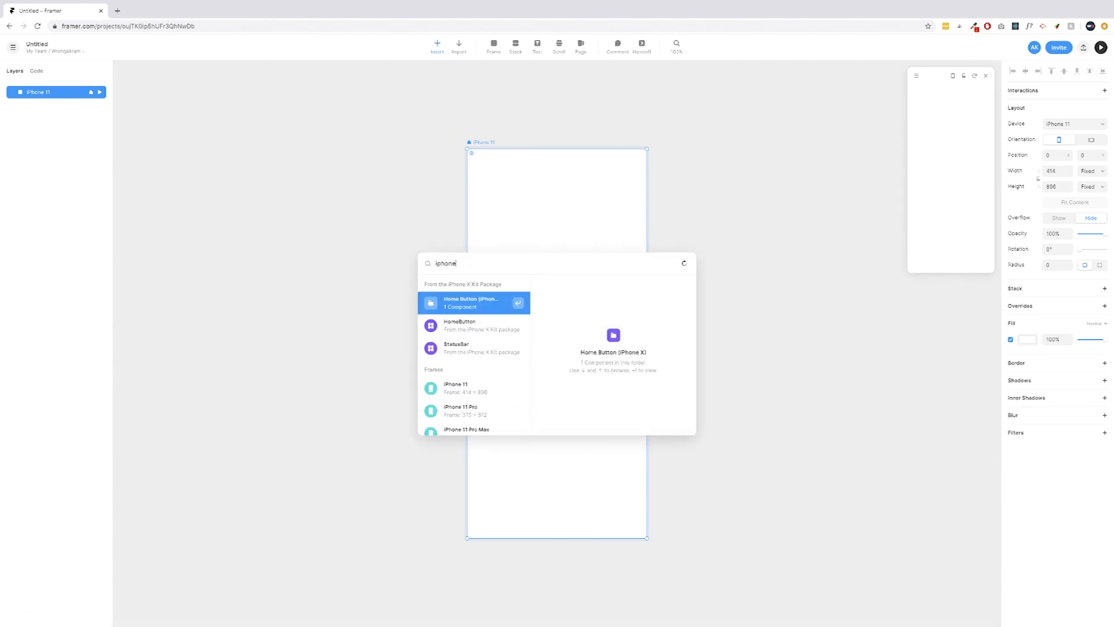
{"action": "key", "text": "Return"}
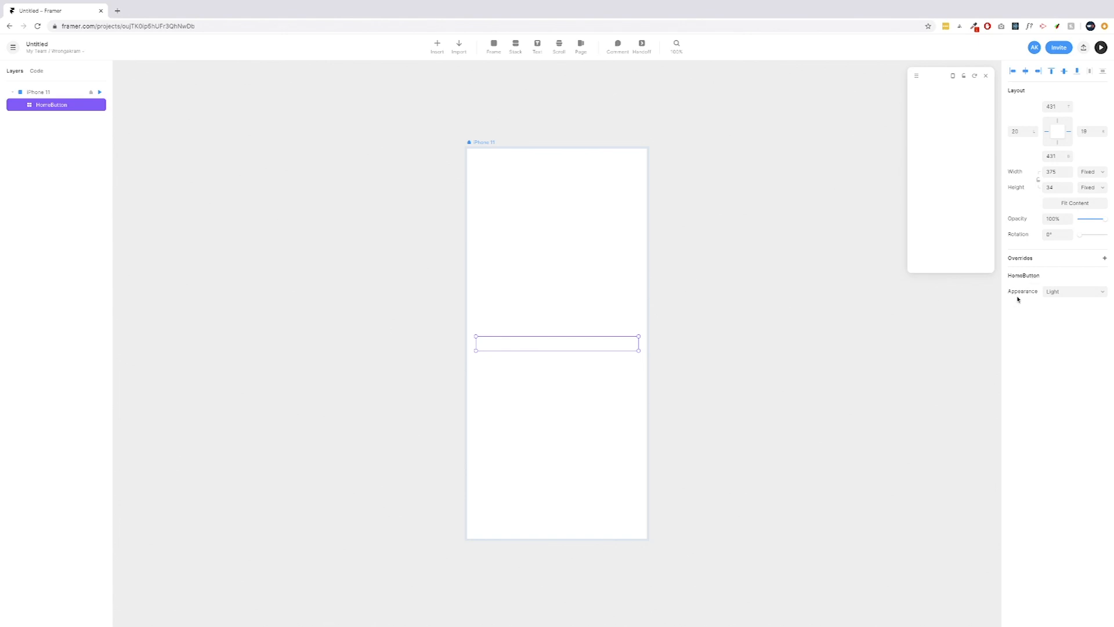
Give the HomeButton the Dark appearance and a width of 414, and align it to the frame's bottom edge
{"action": "left_click", "coordinate": [1086, 291]}
{"action": "left_click", "coordinate": [1054, 284]}
{"action": "left_click_drag", "start_coordinate": [639, 343], "coordinate": [648, 343]}
{"action": "left_click", "coordinate": [1056, 173]}
{"action": "type", "text": "414"}
{"action": "key", "text": "Return"}
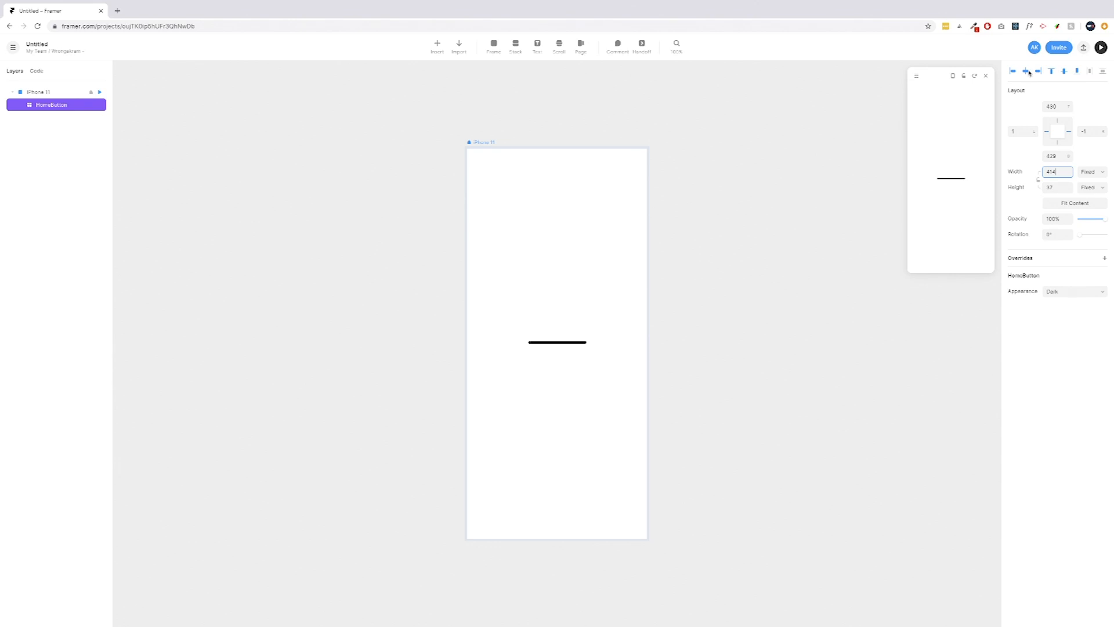
{"action": "left_click", "coordinate": [1078, 72]}
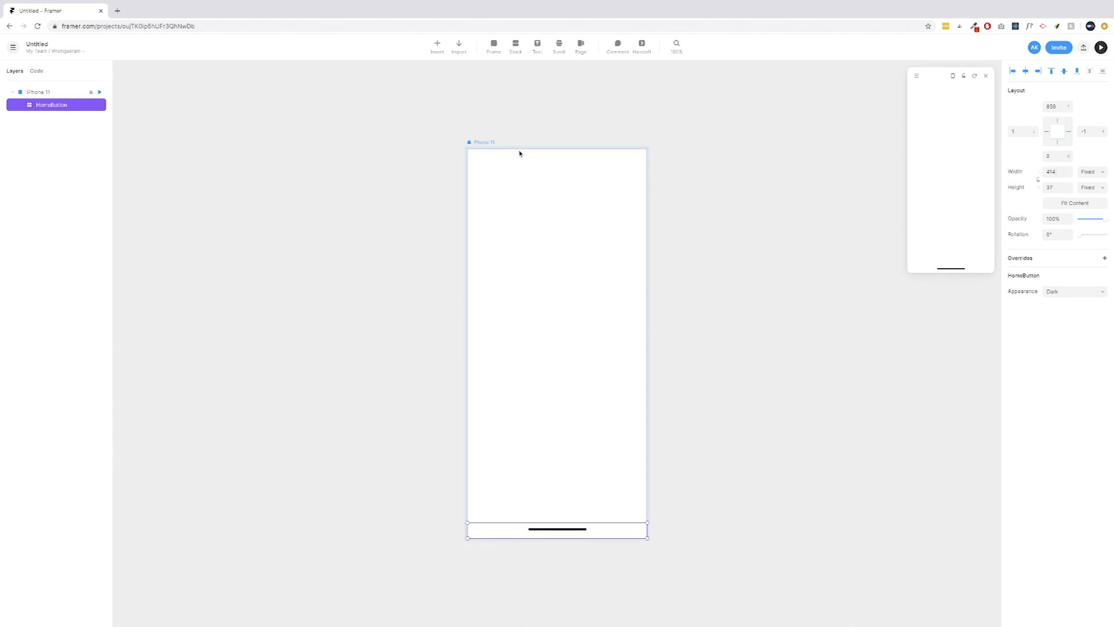
Insert the StatusBar component from the iPhone X Kit into the iPhone 11 frame
{"action": "left_click", "coordinate": [437, 49]}
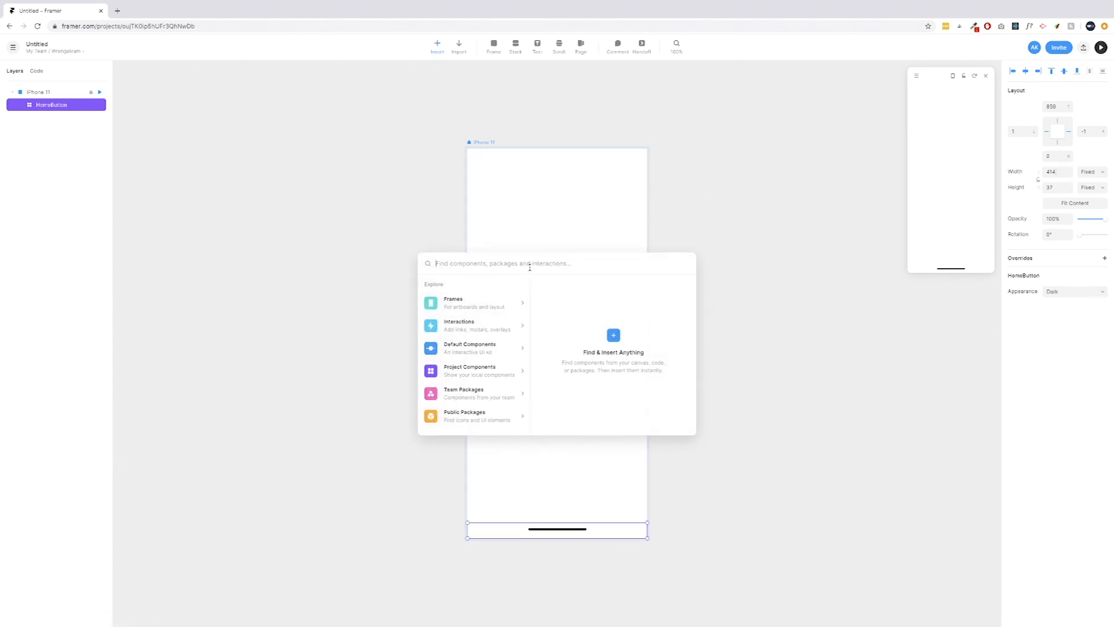
{"action": "type", "text": "stat"}
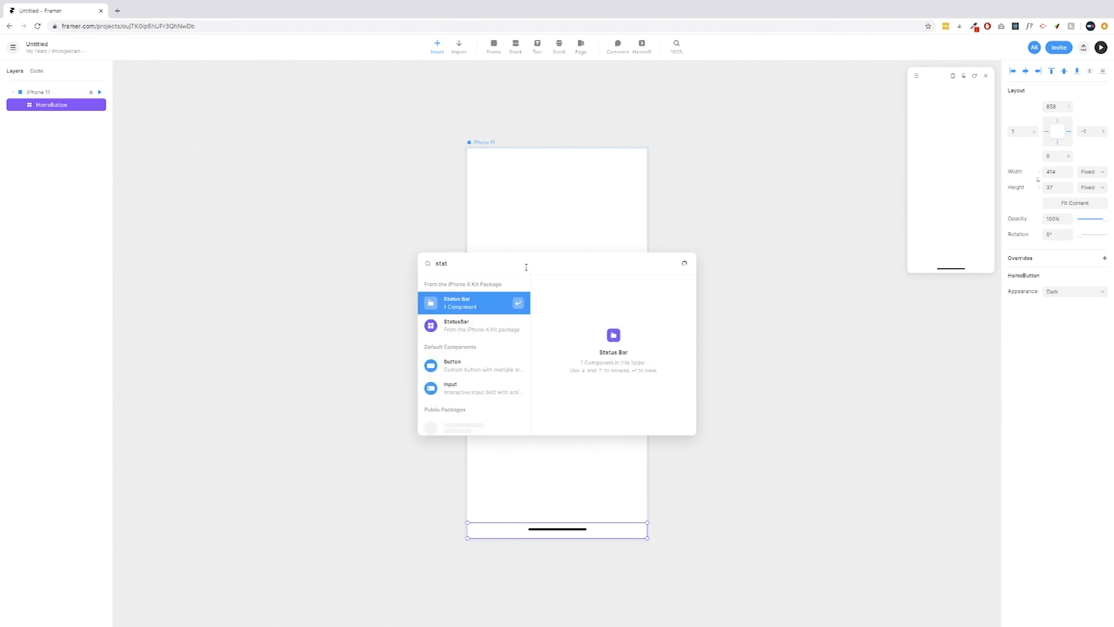
{"action": "key", "text": "Down"}
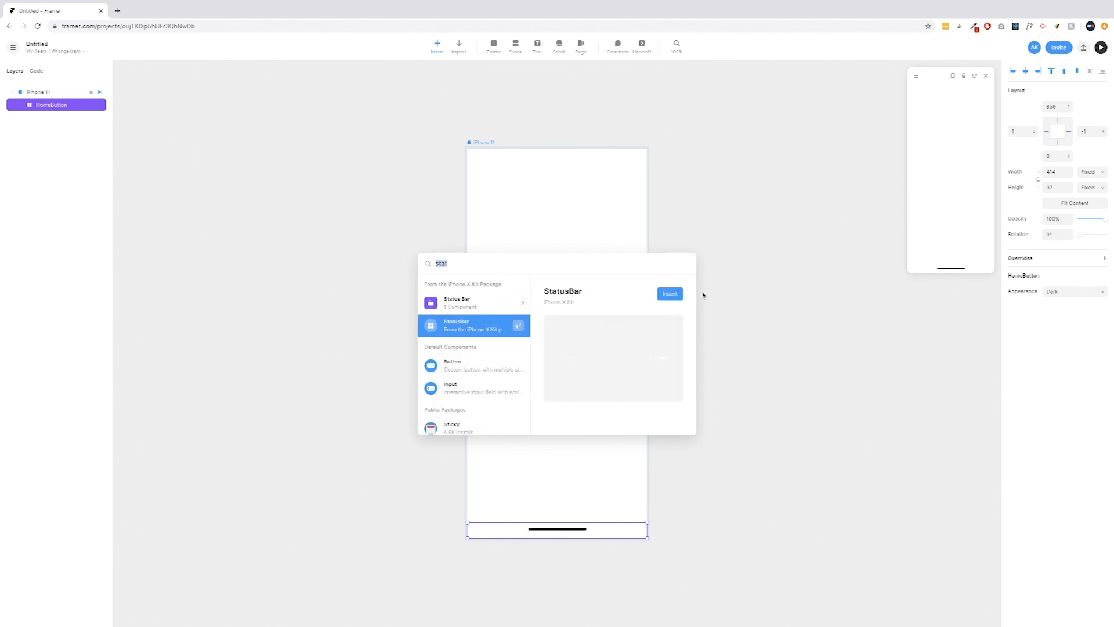
{"action": "left_click", "coordinate": [669, 295]}
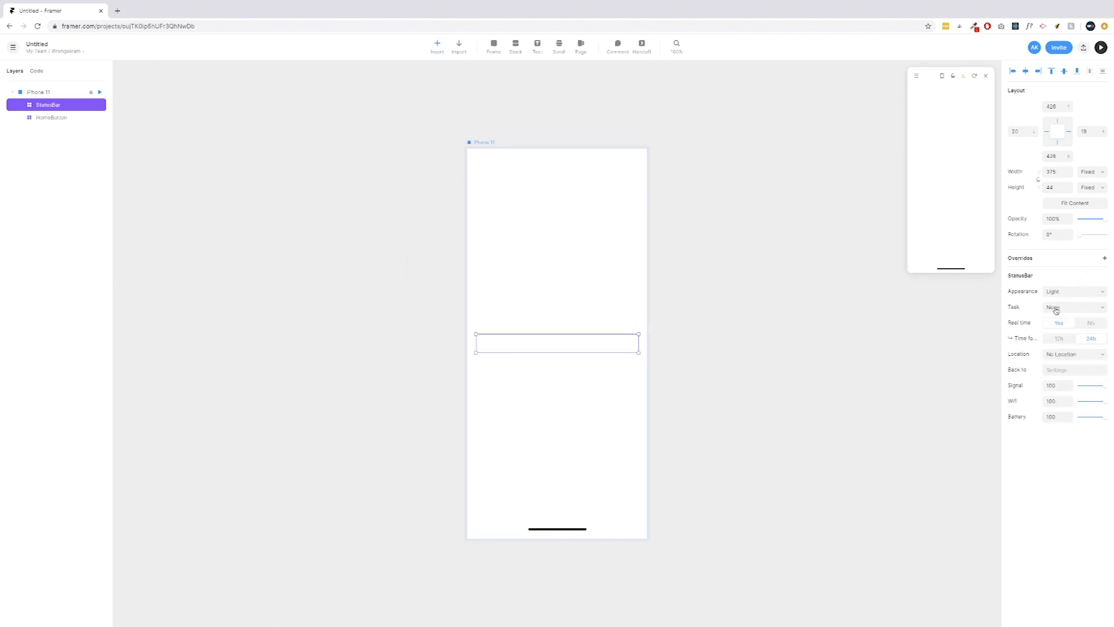
Give the StatusBar the Dark appearance and a width of 414, and align it to the frame's top edge
{"action": "left_click", "coordinate": [1052, 292]}
{"action": "left_click", "coordinate": [1054, 296]}
{"action": "left_click_drag", "start_coordinate": [639, 343], "coordinate": [647, 343]}
{"action": "left_click", "coordinate": [1051, 71]}
{"action": "left_click", "coordinate": [1056, 172]}
{"action": "key", "text": "Return"}
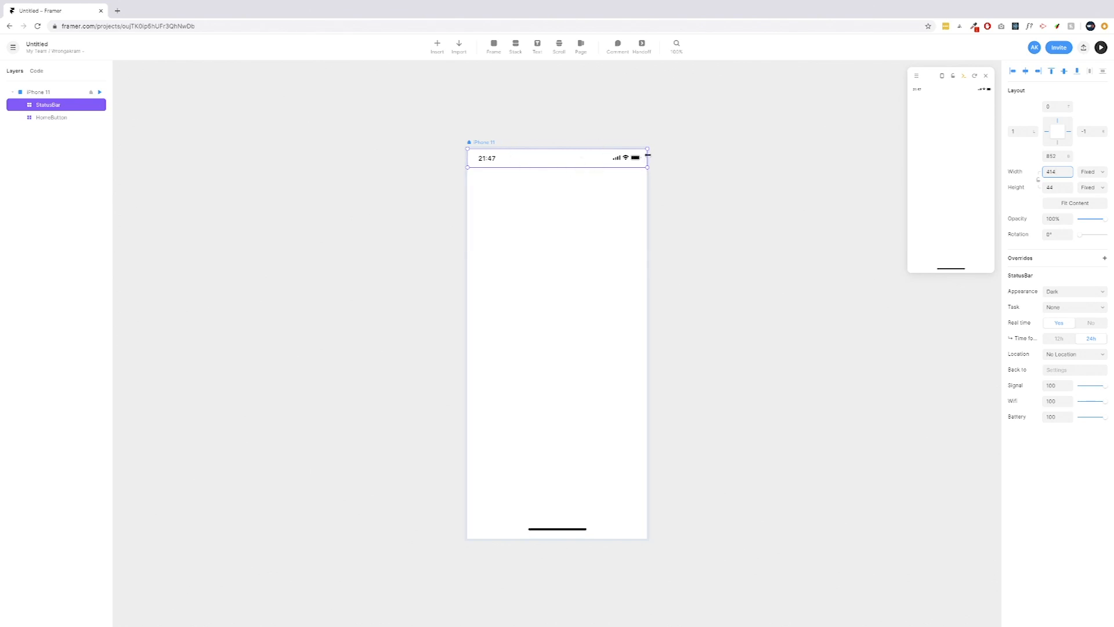
Narrow the StatusBar to about 408 wide from its right edge and set its left offset to 0
{"action": "left_click_drag", "start_coordinate": [648, 155], "coordinate": [645, 156]}
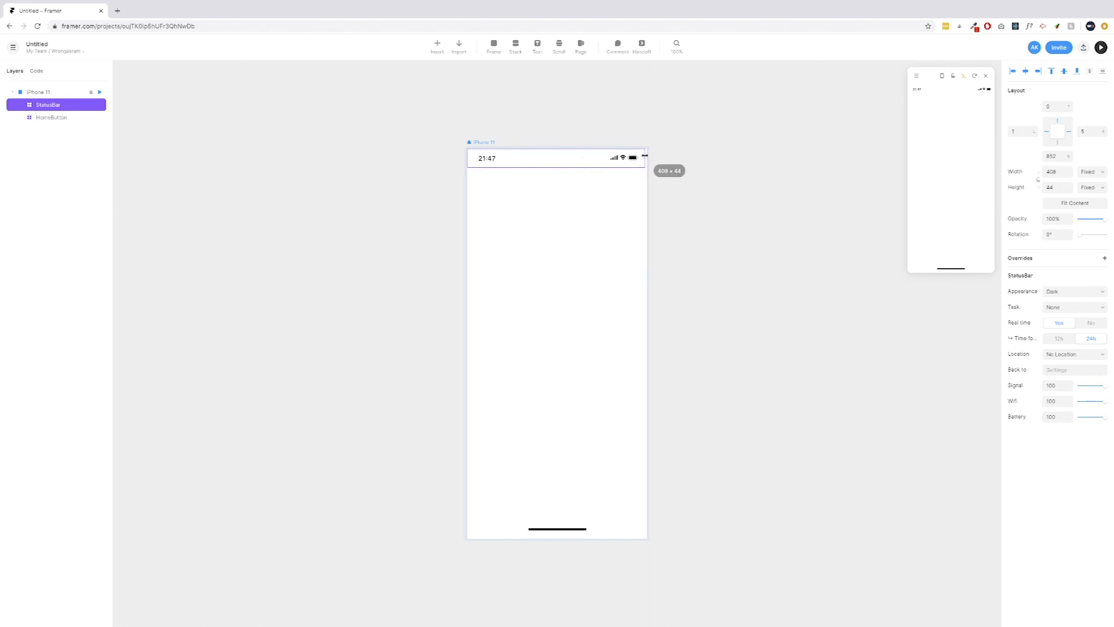
{"action": "left_click", "coordinate": [1080, 132]}
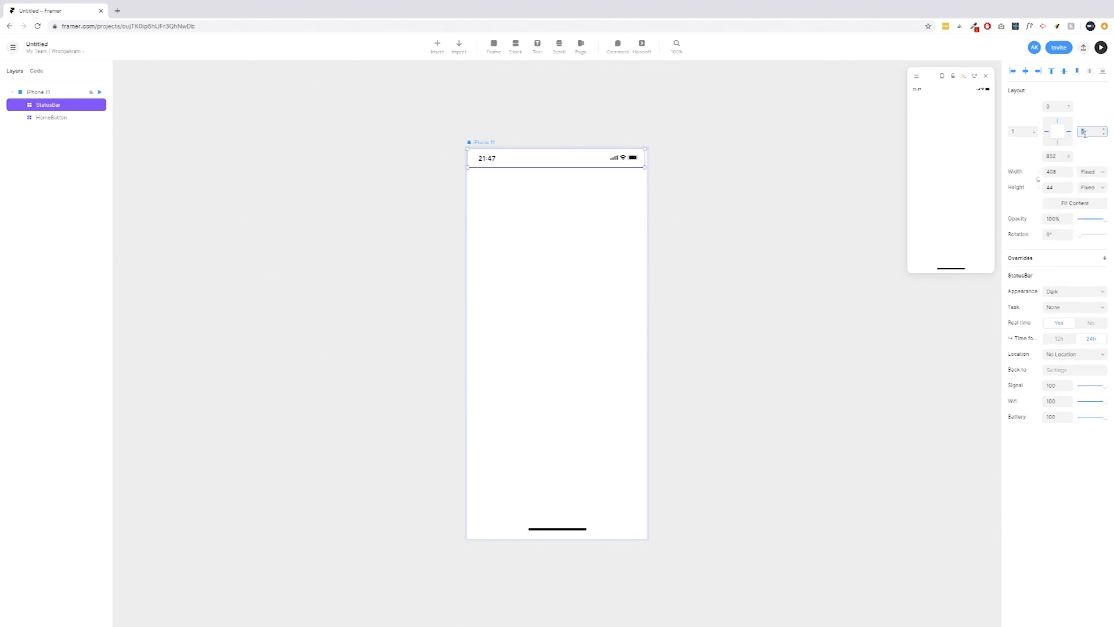
{"action": "left_click", "coordinate": [1025, 132]}
{"action": "type", "text": "0"}
{"action": "left_click", "coordinate": [1020, 93]}
Try a top offset of 20 for the StatusBar and set it back to 0
{"action": "left_click", "coordinate": [1058, 107]}
{"action": "type", "text": "20"}
{"action": "key", "text": "Return"}
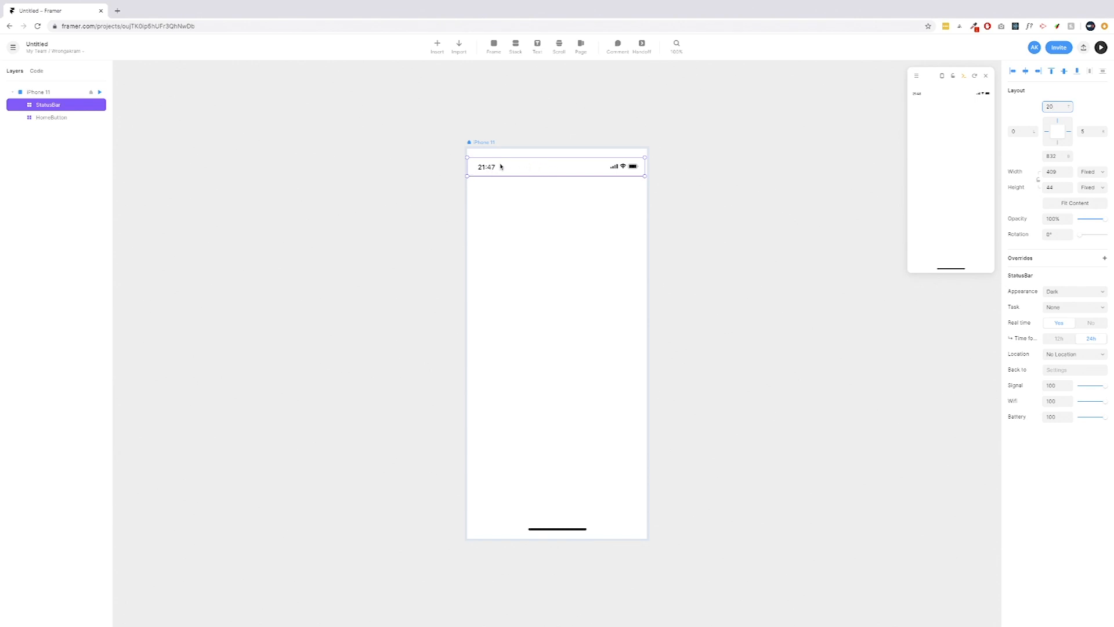
{"action": "key", "text": "BackSpace"}
{"action": "key", "text": "BackSpace"}
{"action": "type", "text": "0"}
{"action": "left_click", "coordinate": [736, 181]}
{"action": "left_click", "coordinate": [536, 163]}
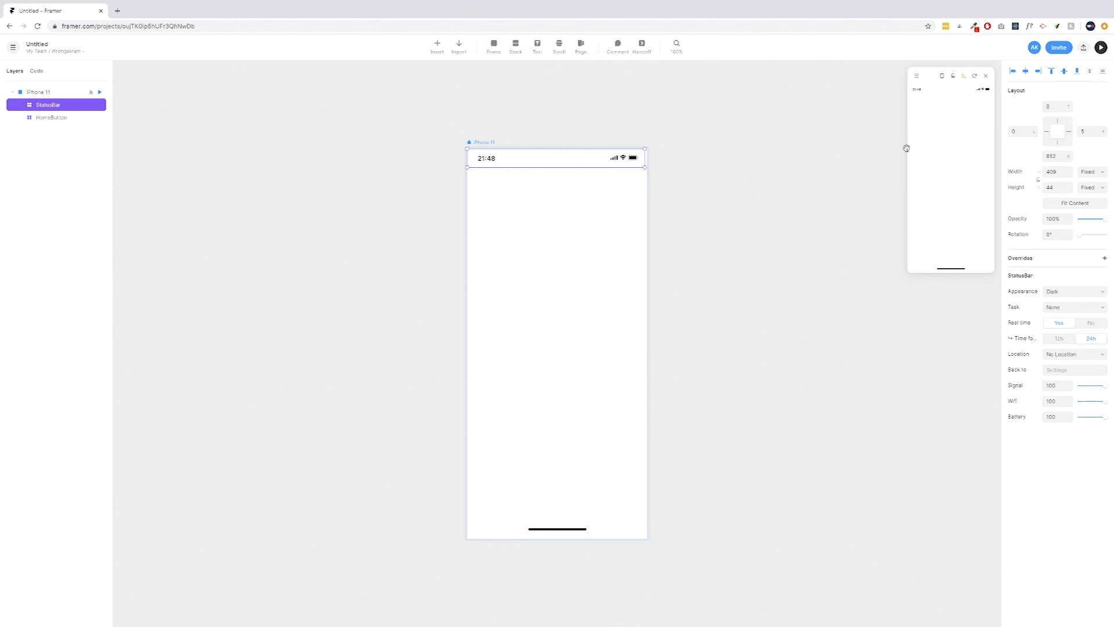
Enlarge the preview window to about the size of the iPhone 11 frame and briefly show its mobile QR code
{"action": "left_click_drag", "start_coordinate": [907, 272], "coordinate": [815, 471]}
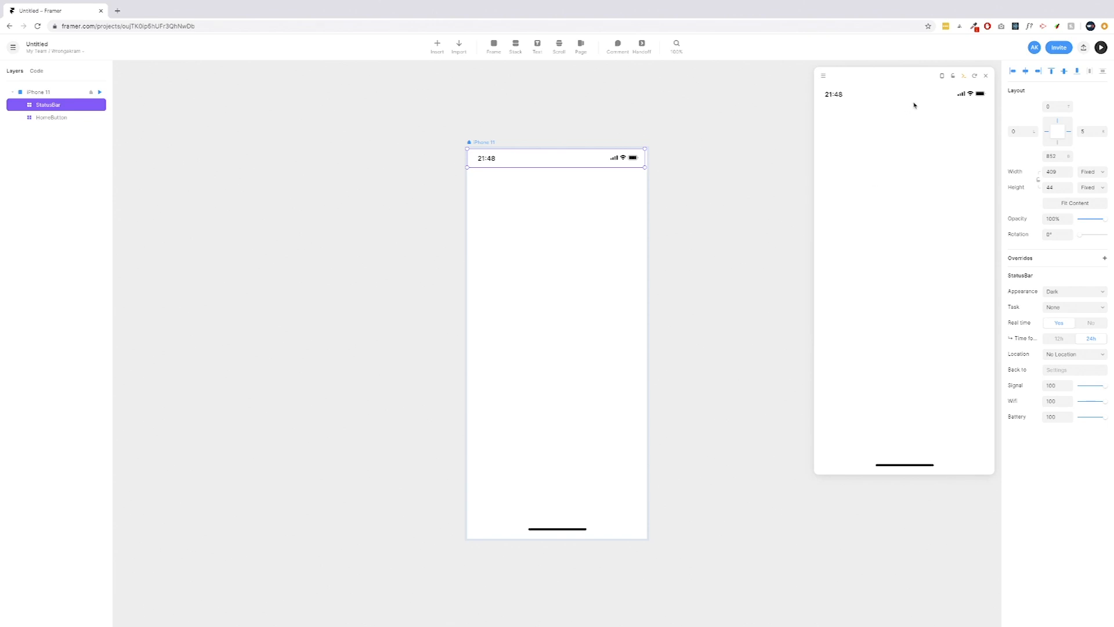
{"action": "left_click", "coordinate": [939, 82]}
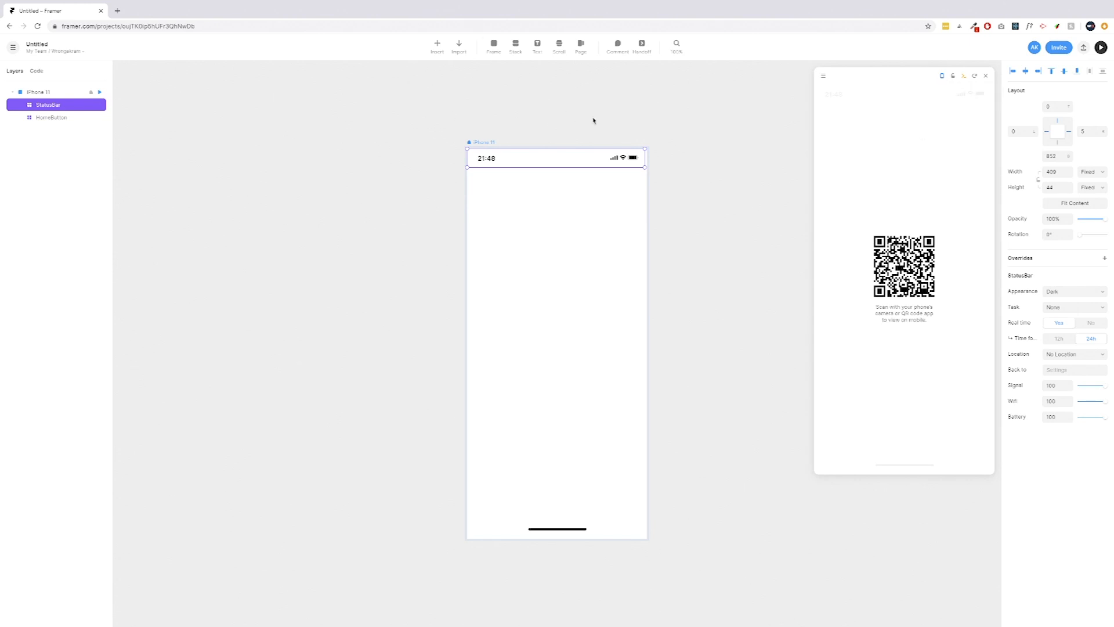
{"action": "left_click", "coordinate": [941, 76]}
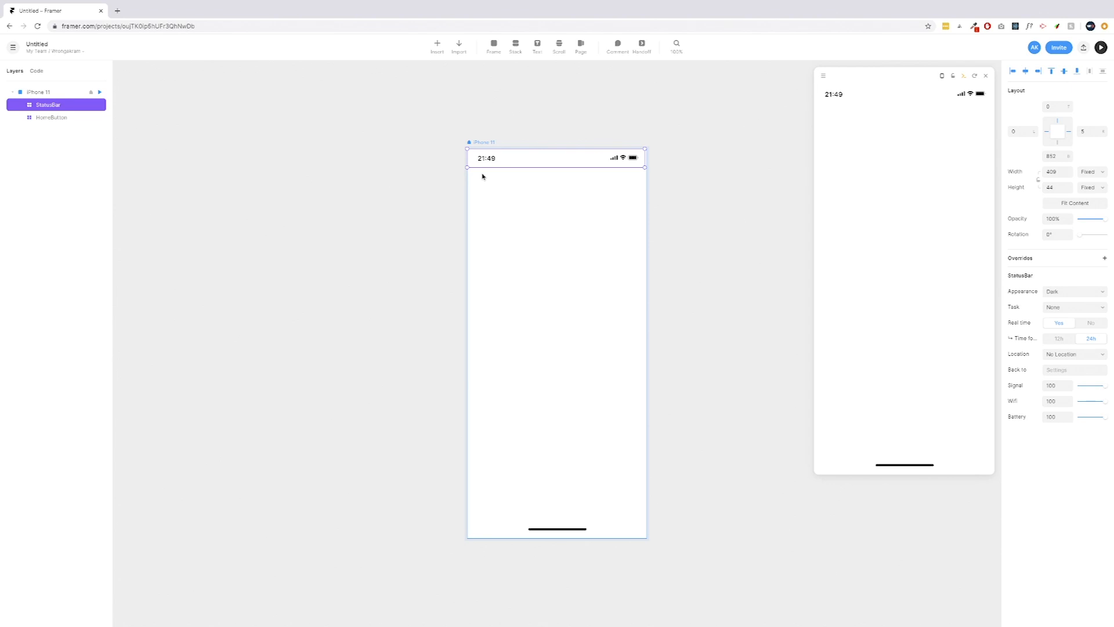
Draw a frame about 372 by 28 just below the status bar and center it horizontally in the iPhone 11 frame
{"action": "left_click", "coordinate": [494, 42]}
{"action": "mouse_move", "coordinate": [473, 173]}
{"action": "left_mouse_down"}
{"action": "mouse_move", "coordinate": [626, 201]}
{"action": "mouse_move", "coordinate": [636, 186]}
{"action": "left_mouse_up"}
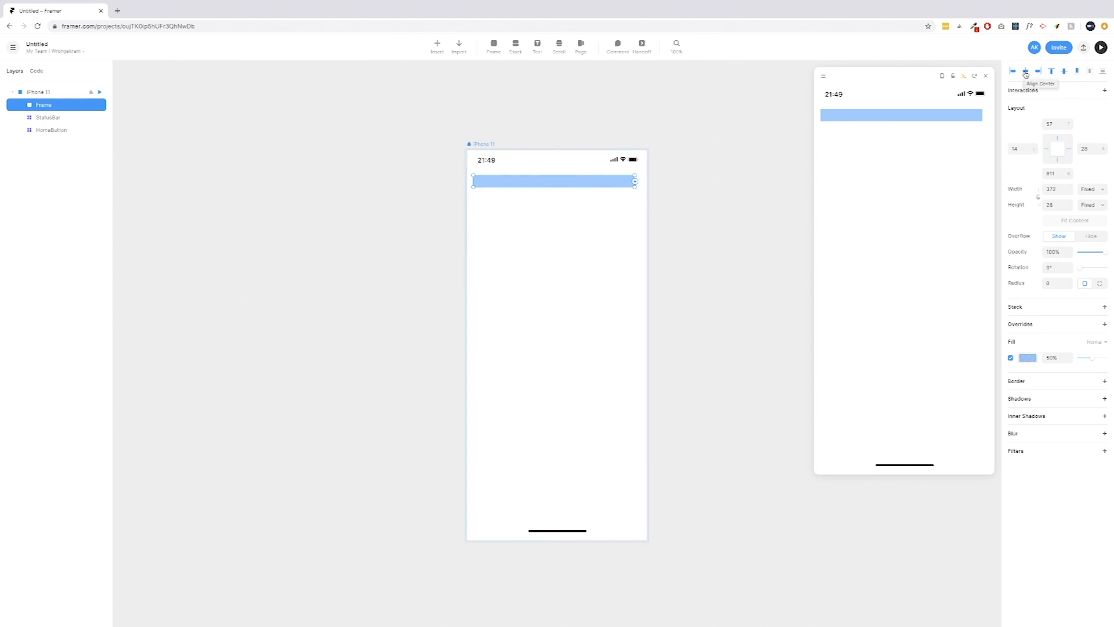
{"action": "left_click", "coordinate": [1026, 72]}
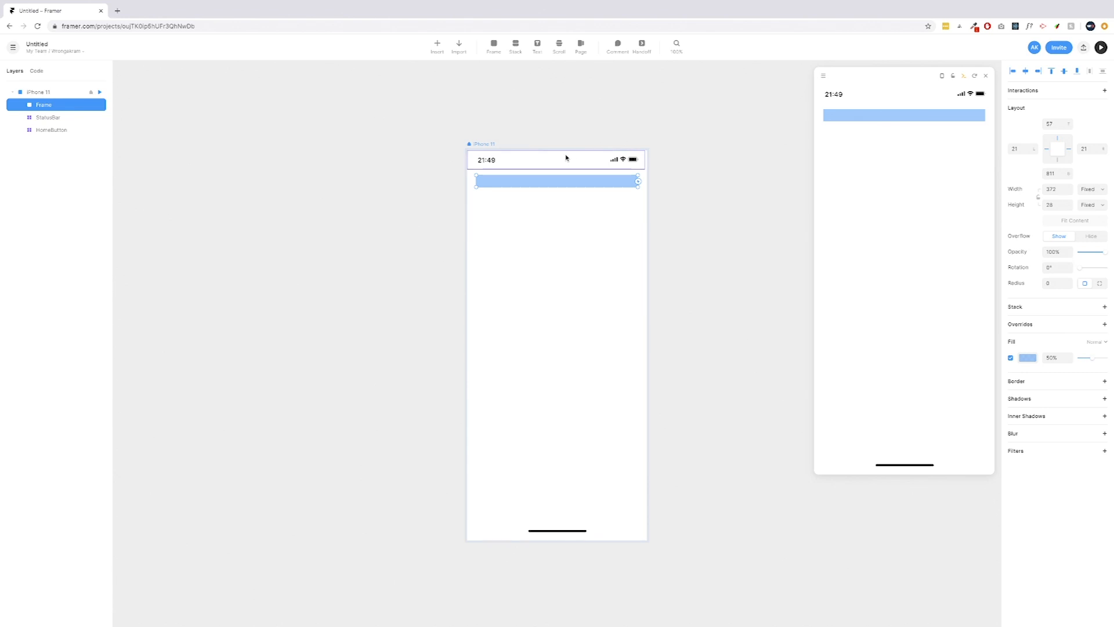
Try a top offset of 32 for the blue frame and move it back below the status bar
{"action": "left_click", "coordinate": [1057, 125]}
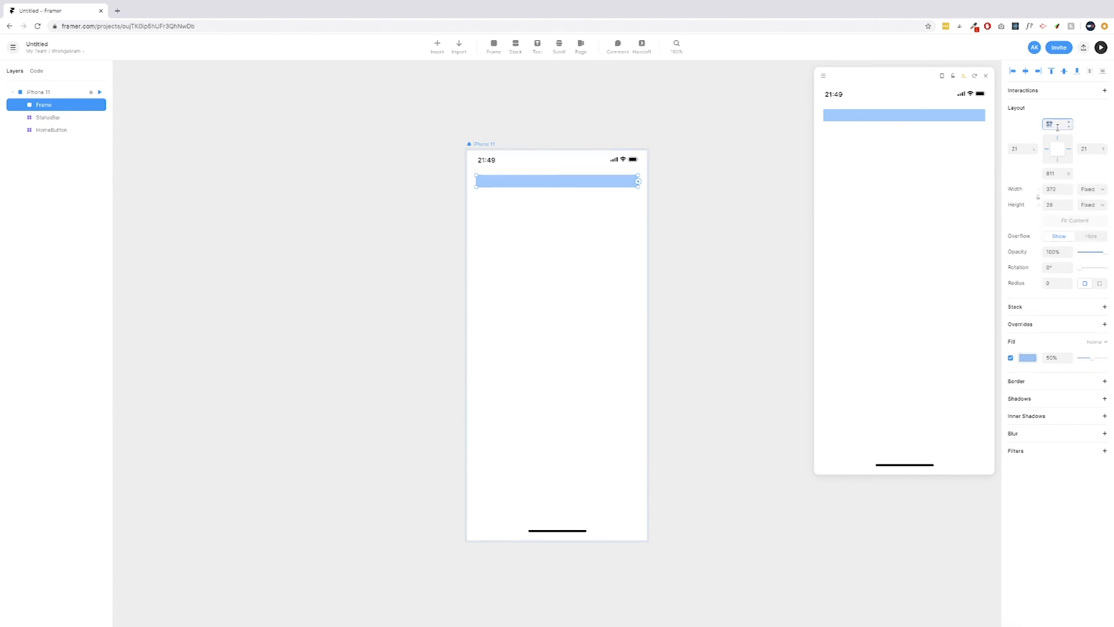
{"action": "type", "text": "32"}
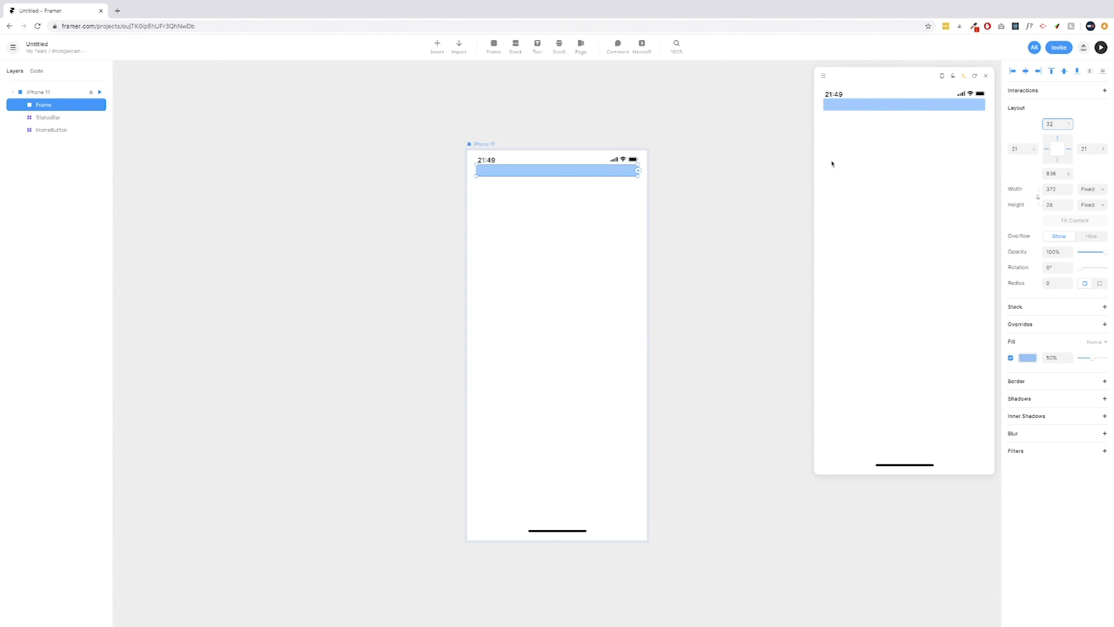
{"action": "left_click", "coordinate": [564, 172]}
{"action": "left_click_drag", "start_coordinate": [565, 173], "coordinate": [565, 183]}
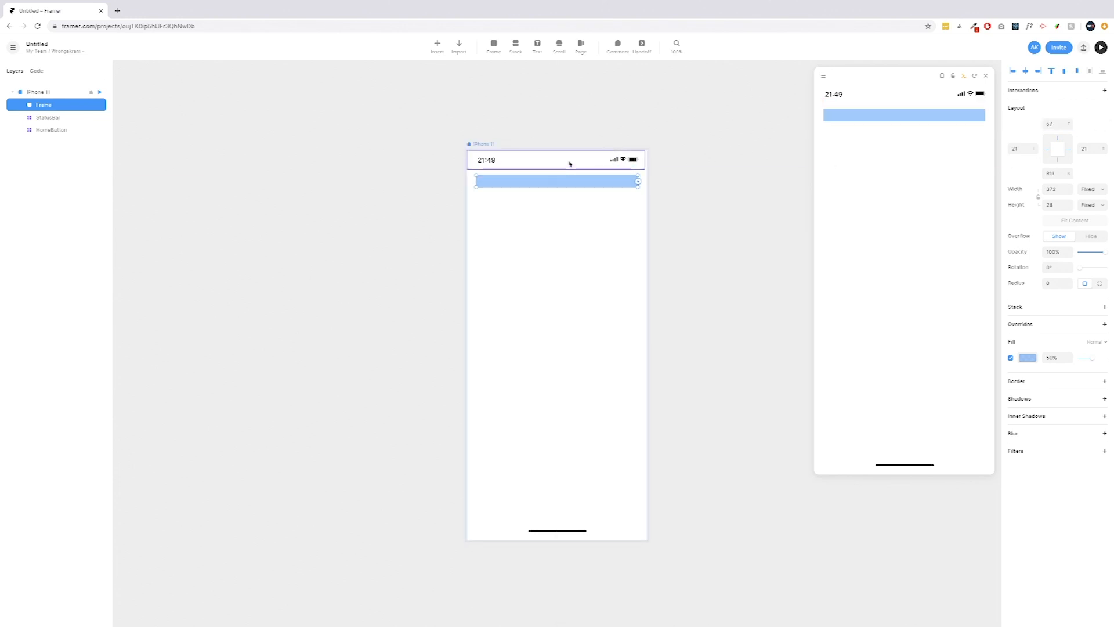
Move the blue frame down to a top offset of 78
{"action": "key", "text": "shift+Down"}
{"action": "key", "text": "shift+Down"}
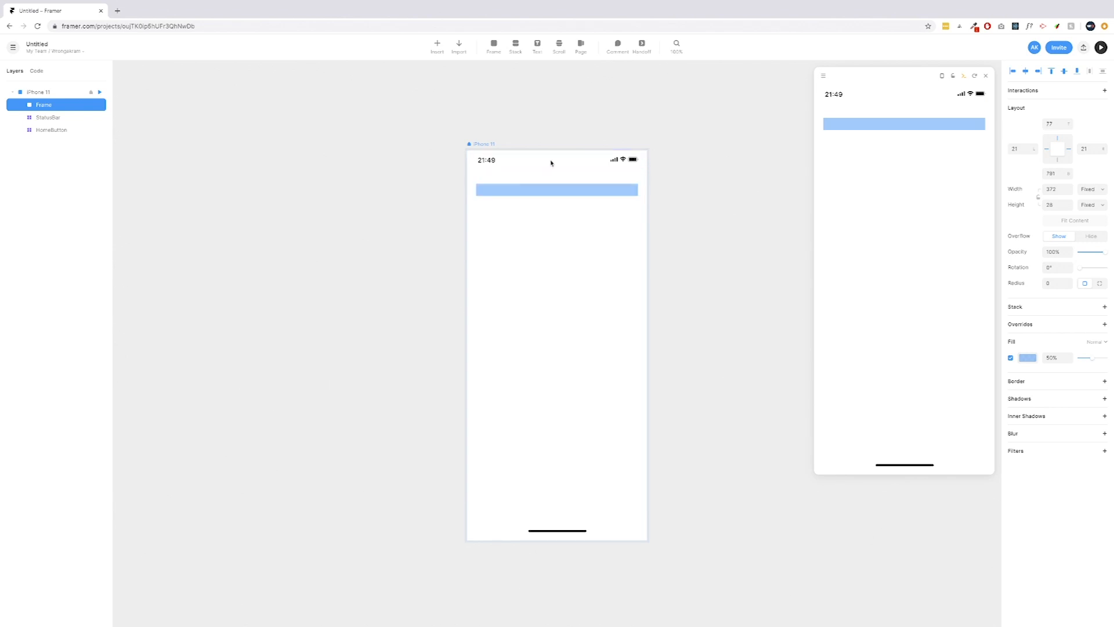
{"action": "key", "text": "Down"}
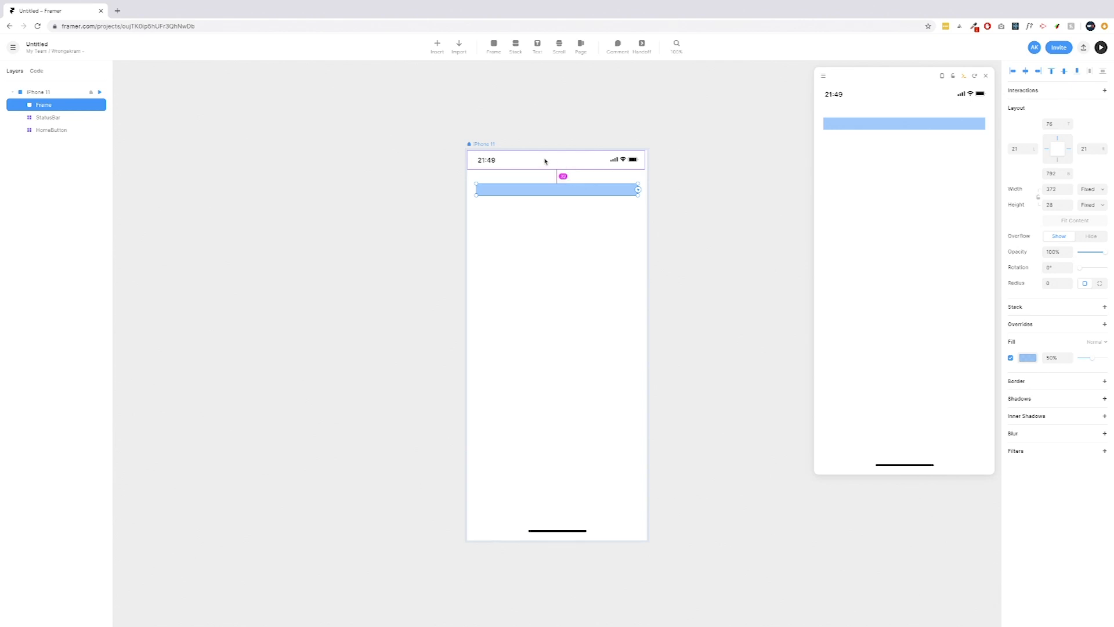
Set the blue frame's left and right offsets to 20
{"action": "scroll", "coordinate": [607, 172], "scroll_direction": "up", "scroll_amount": 5}
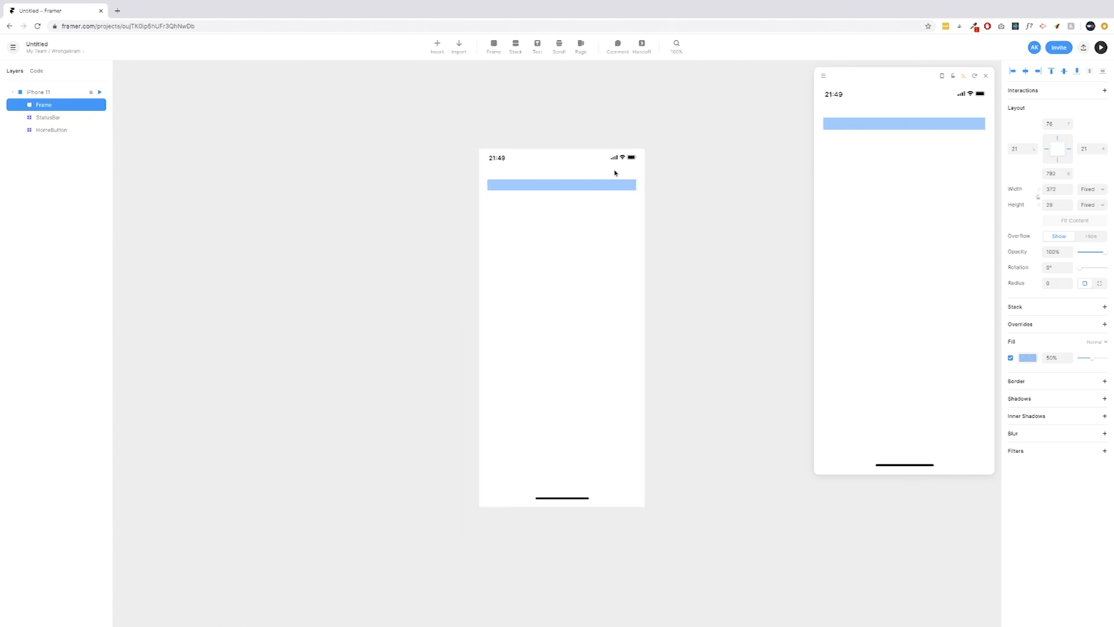
{"action": "scroll", "coordinate": [616, 172], "scroll_direction": "down", "scroll_amount": 2}
{"action": "scroll", "coordinate": [617, 172], "scroll_direction": "up", "scroll_amount": 2}
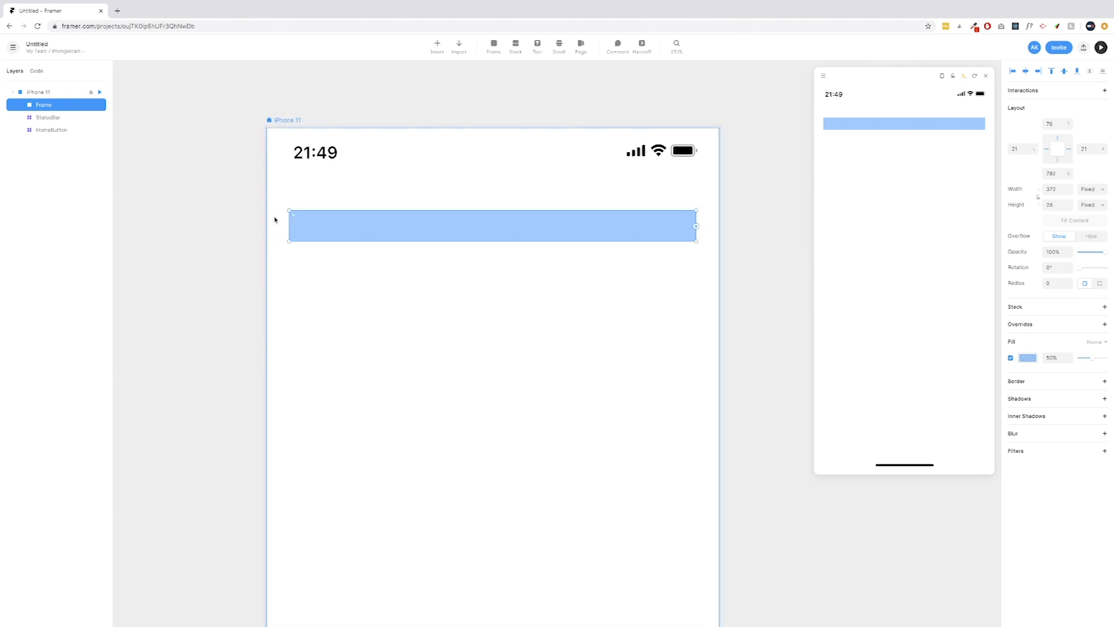
{"action": "left_click", "coordinate": [1019, 150]}
{"action": "type", "text": "20"}
{"action": "key", "text": "Tab"}
{"action": "type", "text": "20"}
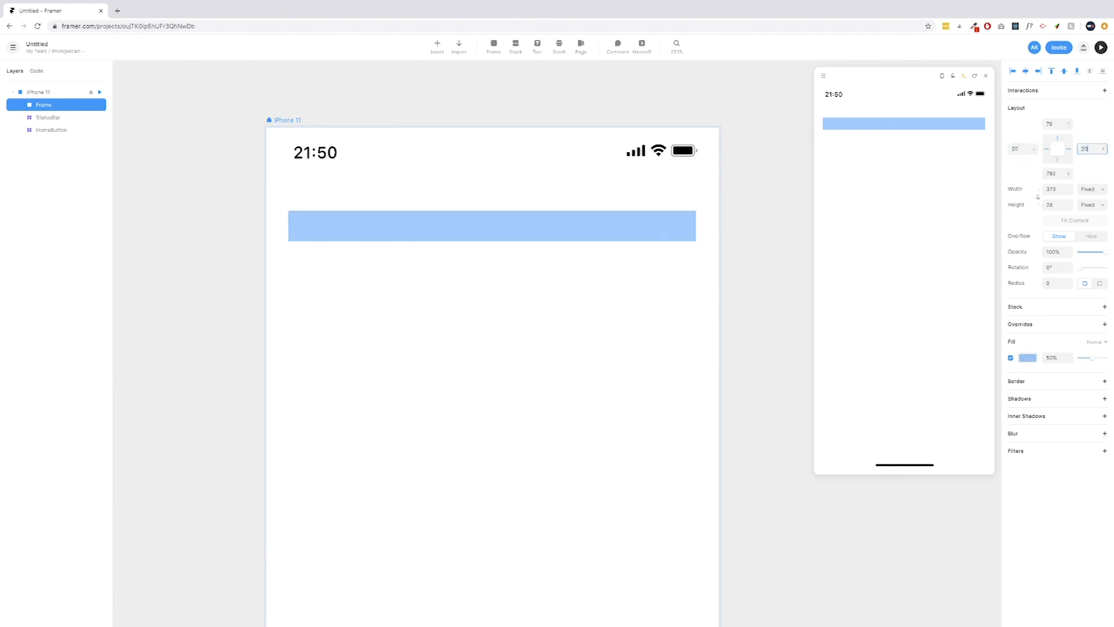
{"action": "key", "text": "Return"}
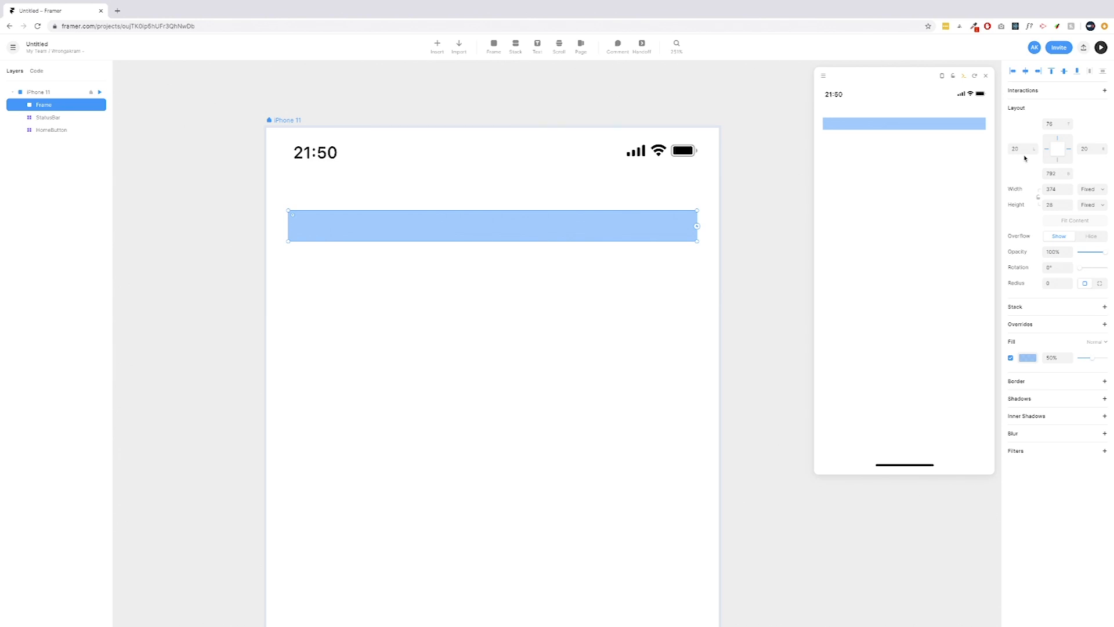
Add the text "Team Yellow" just below the blue frame
{"action": "left_click", "coordinate": [537, 46]}
{"action": "left_click", "coordinate": [398, 265]}
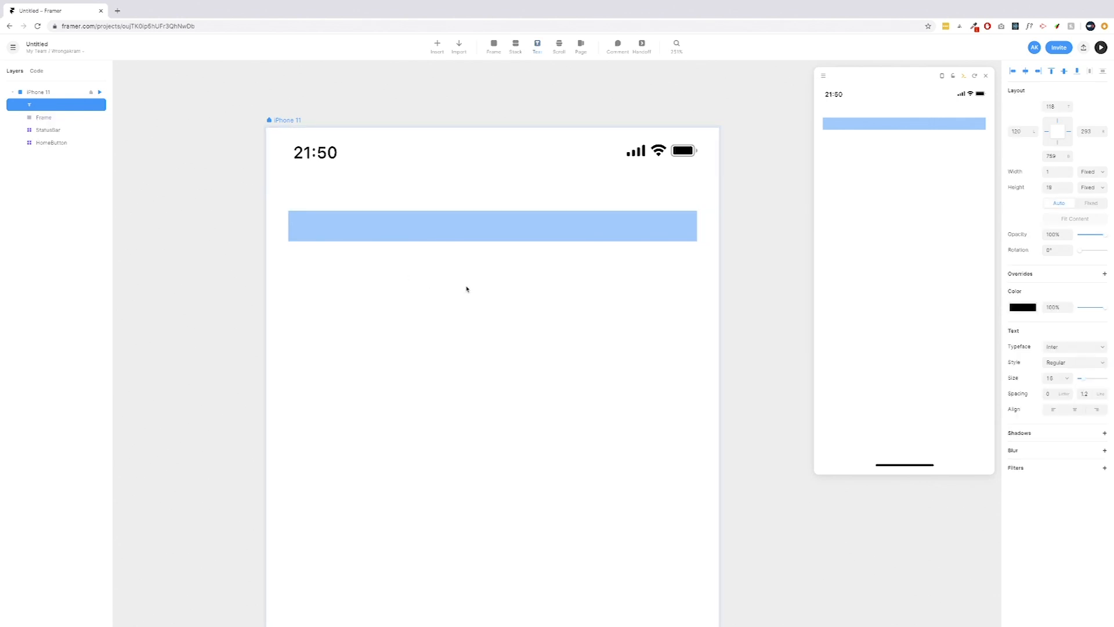
{"action": "type", "text": "Team Yellow"}
{"action": "key", "text": "Escape"}
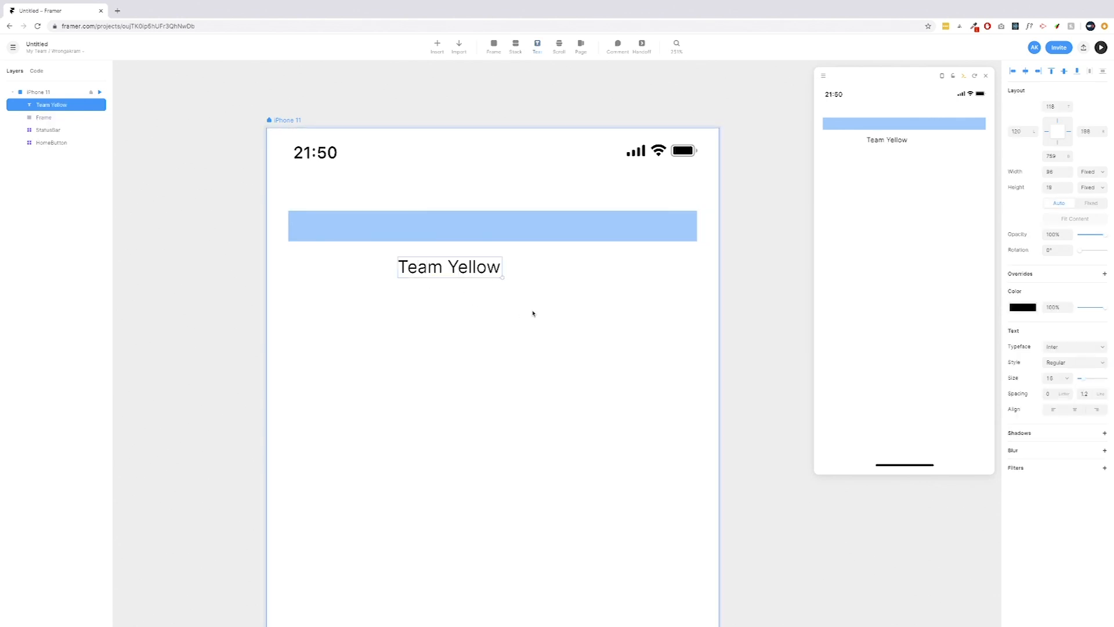
Try the Avenir Next typeface on the Team Yellow text and compare the local and Google font lists
{"action": "left_click", "coordinate": [1081, 348]}
{"action": "type", "text": "aven"}
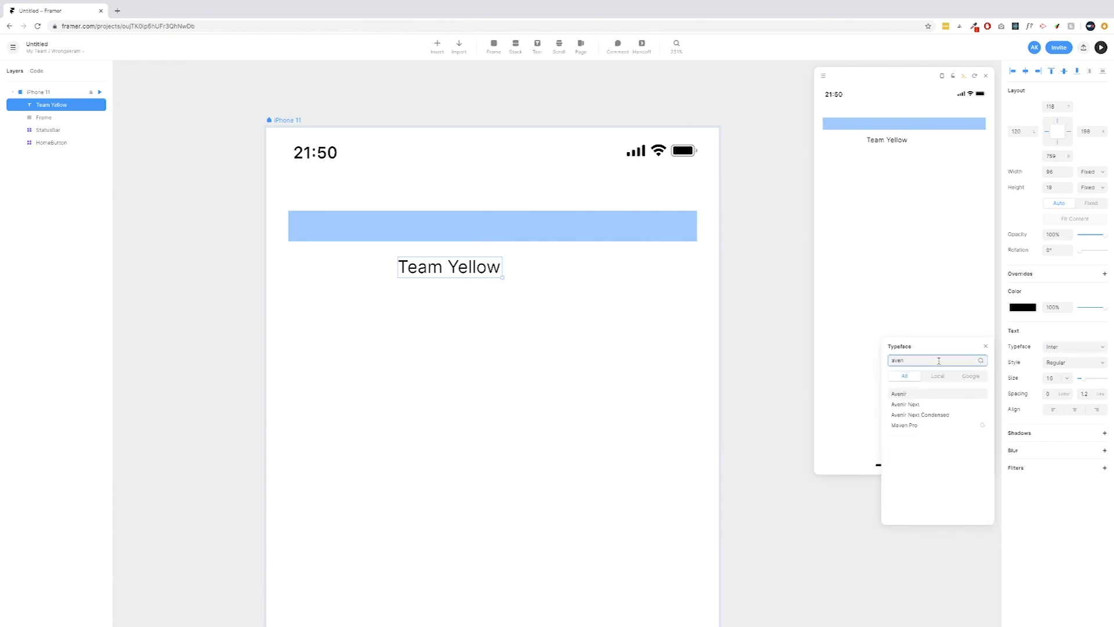
{"action": "left_click", "coordinate": [910, 403]}
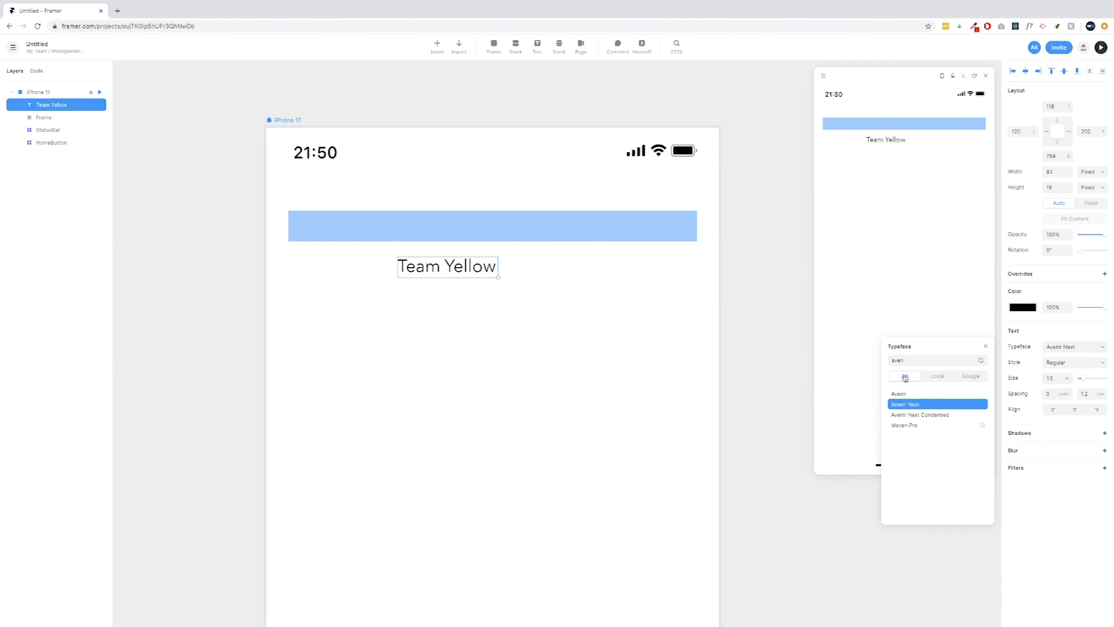
{"action": "left_click", "coordinate": [929, 379]}
{"action": "left_click", "coordinate": [904, 382]}
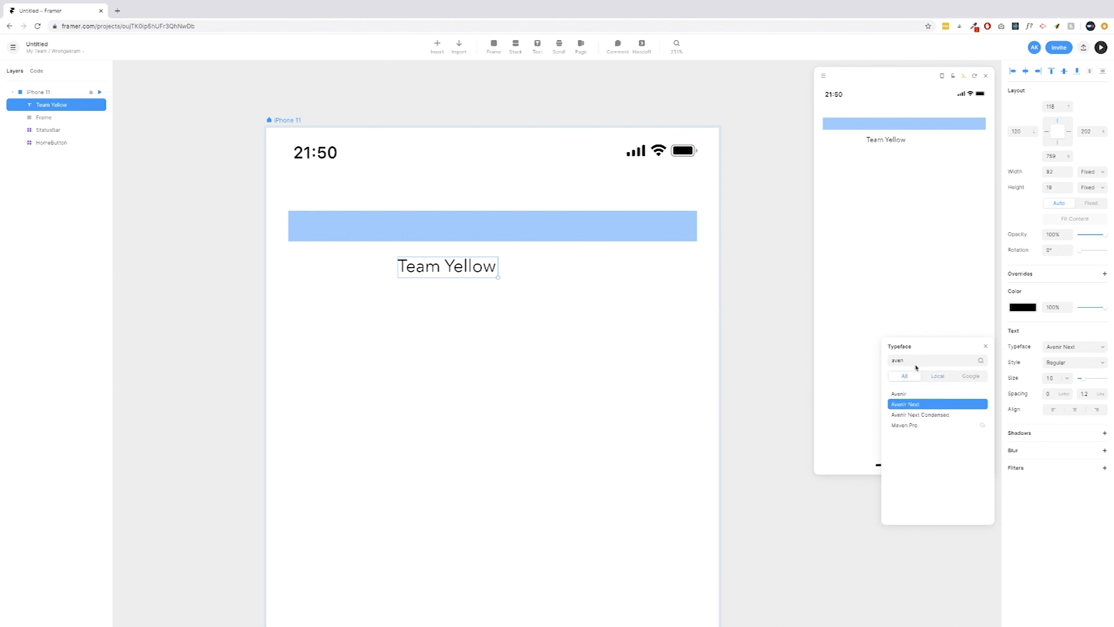
{"action": "left_click", "coordinate": [980, 380]}
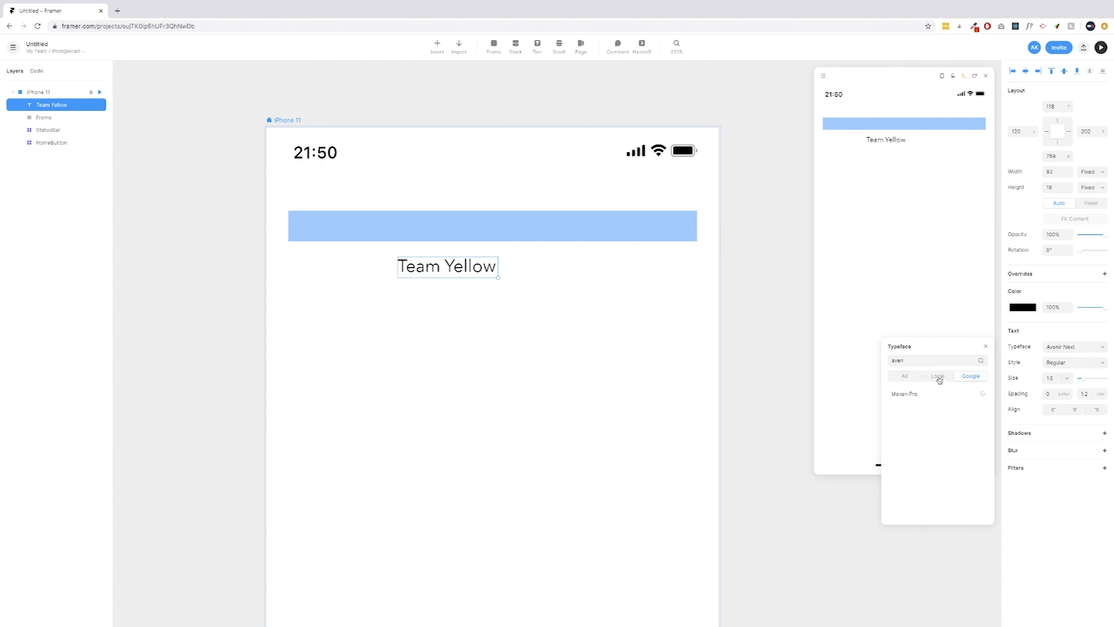
{"action": "left_click", "coordinate": [901, 379]}
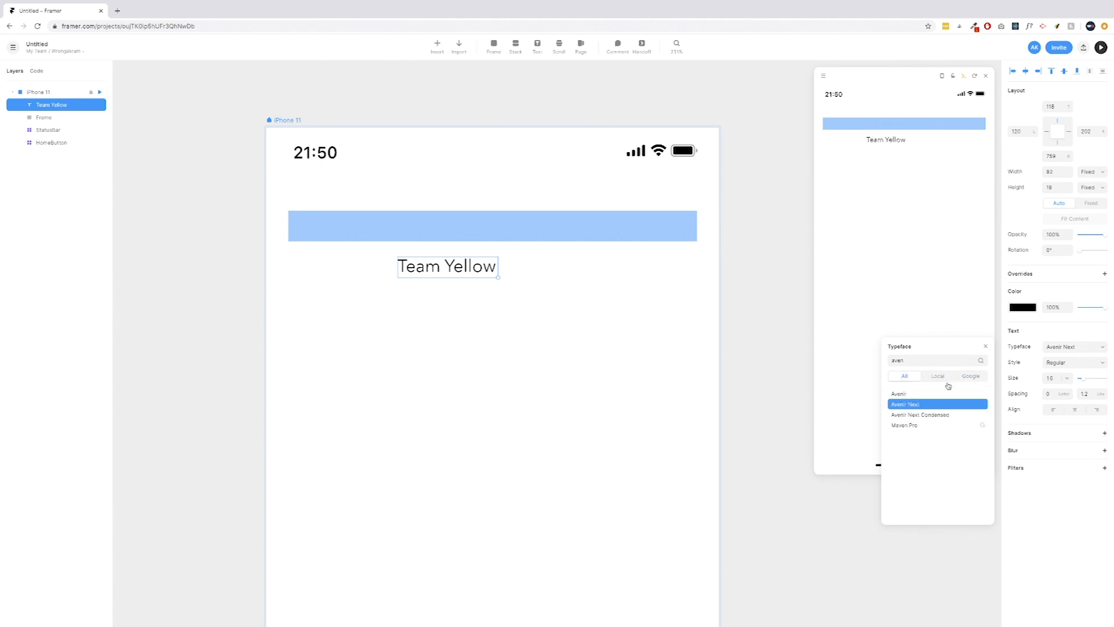
Set the Team Yellow text to the Medium style and the Avenir typeface
{"action": "left_click", "coordinate": [1072, 362]}
{"action": "left_click", "coordinate": [1074, 381]}
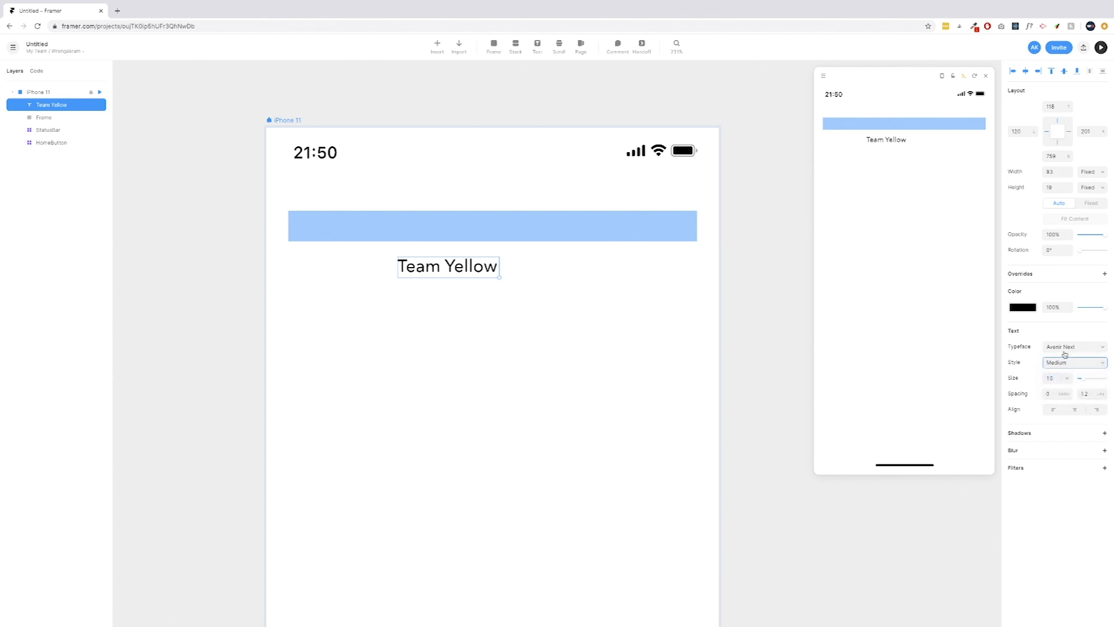
{"action": "left_click", "coordinate": [1066, 353]}
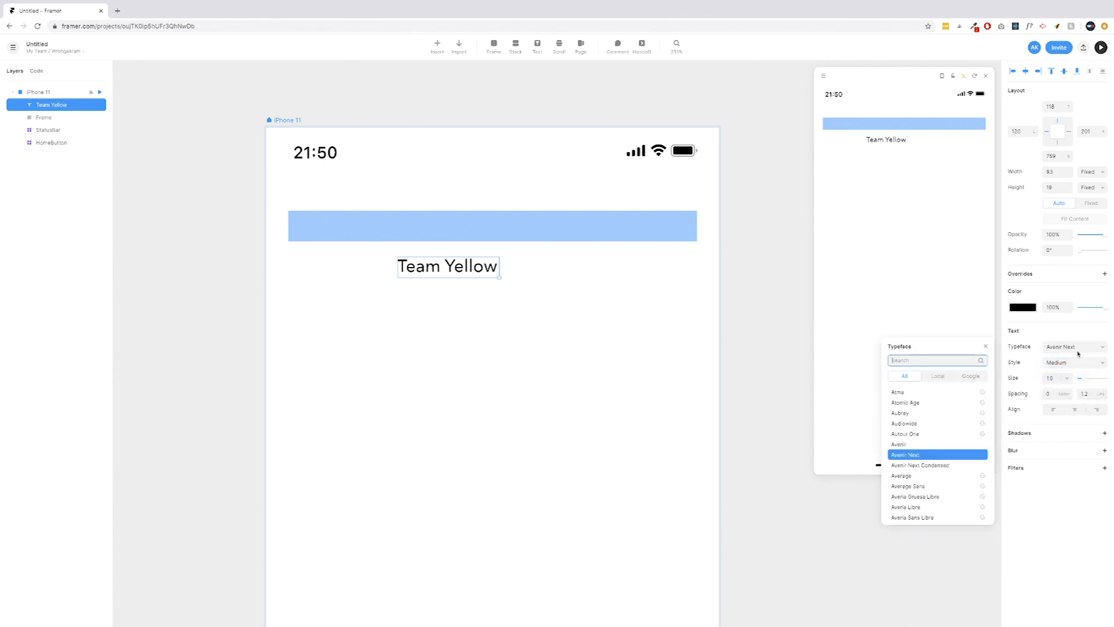
{"action": "left_click", "coordinate": [932, 445]}
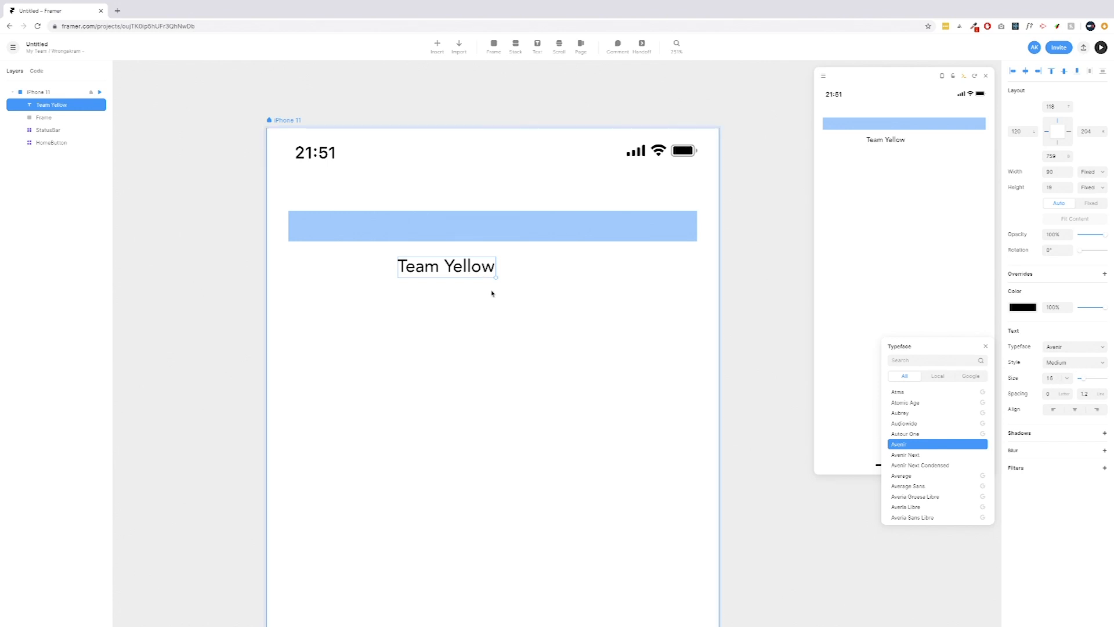
Rename the blue frame's layer as Header-Team
{"action": "left_click", "coordinate": [343, 237]}
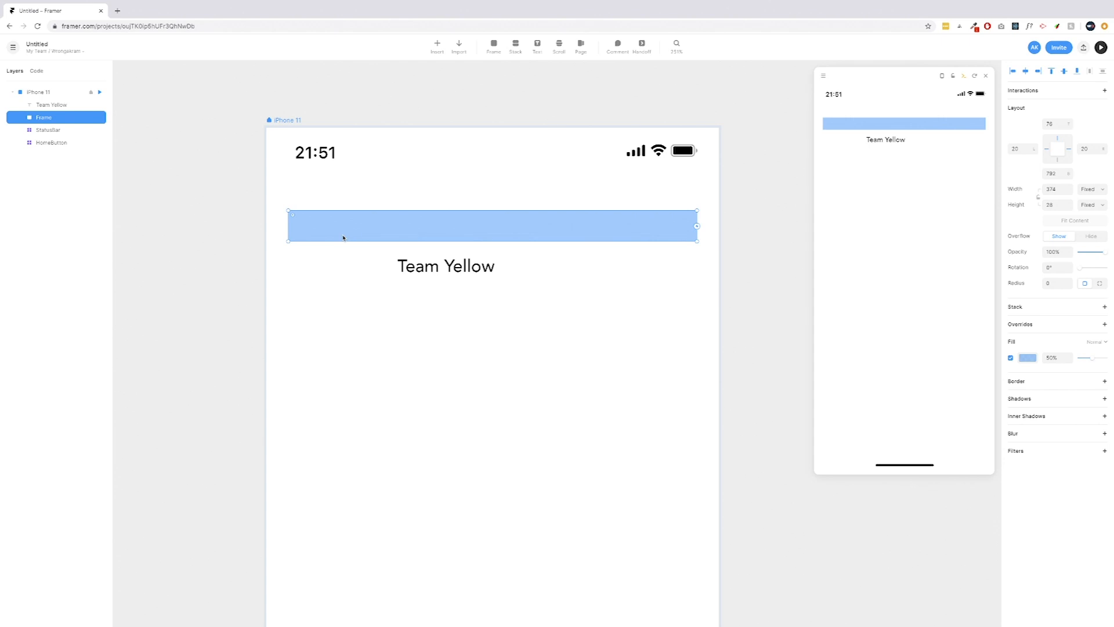
{"action": "double_click", "coordinate": [49, 120]}
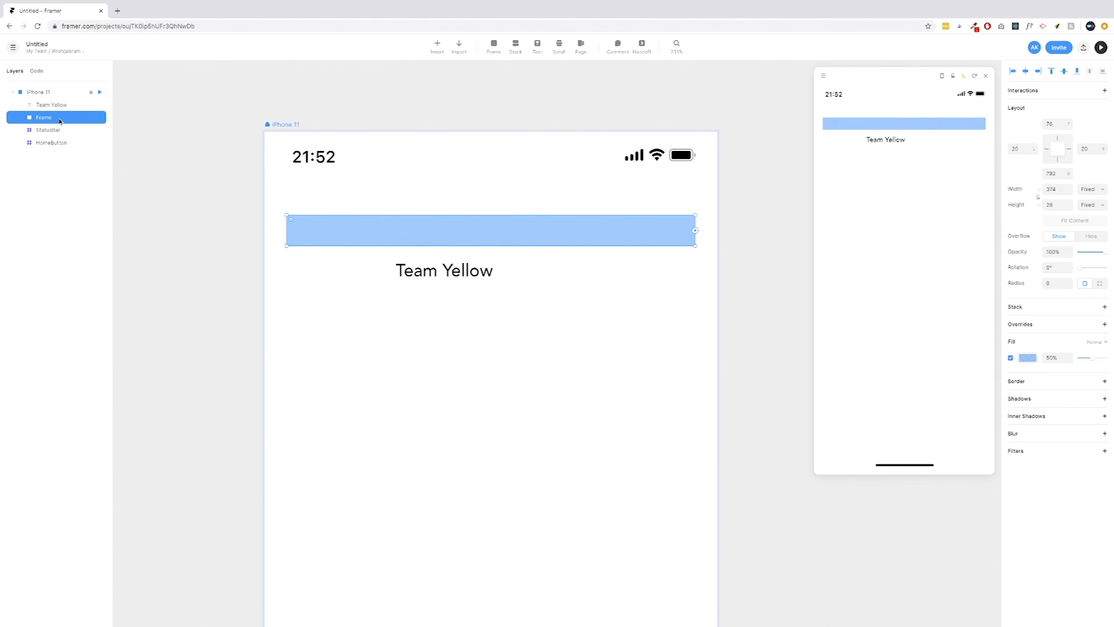
{"action": "double_click", "coordinate": [51, 119]}
{"action": "type", "text": "Header-Team"}
{"action": "key", "text": "Return"}
Nest the Team Yellow text inside the Header-Team frame and align it to the frame's left edge
{"action": "left_click", "coordinate": [474, 271]}
{"action": "left_click_drag", "start_coordinate": [474, 271], "coordinate": [484, 277]}
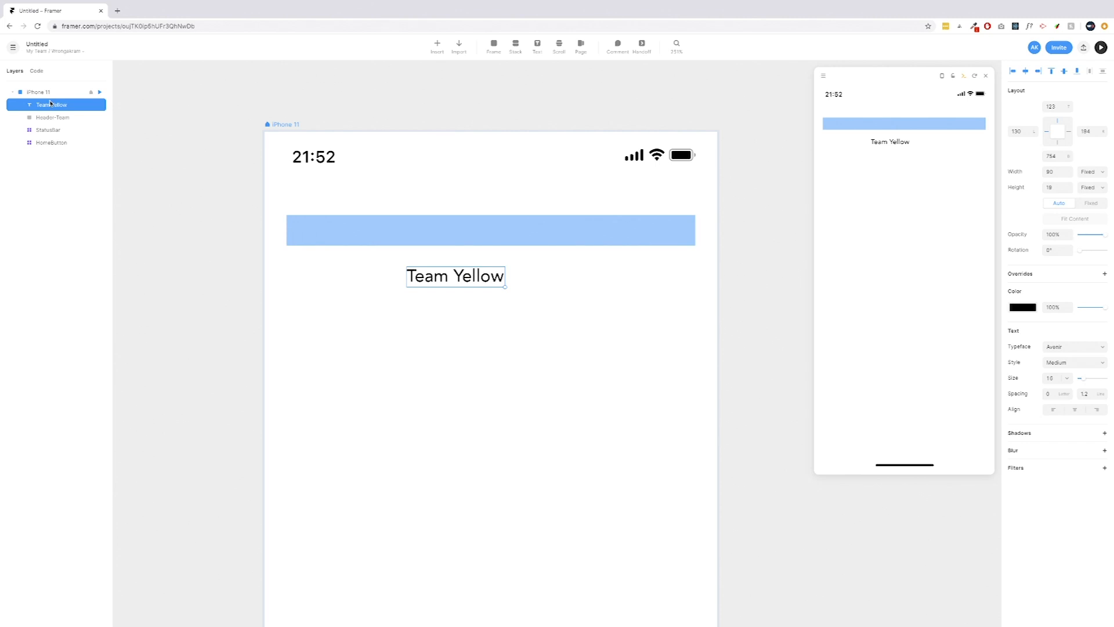
{"action": "left_click_drag", "start_coordinate": [454, 278], "coordinate": [347, 234]}
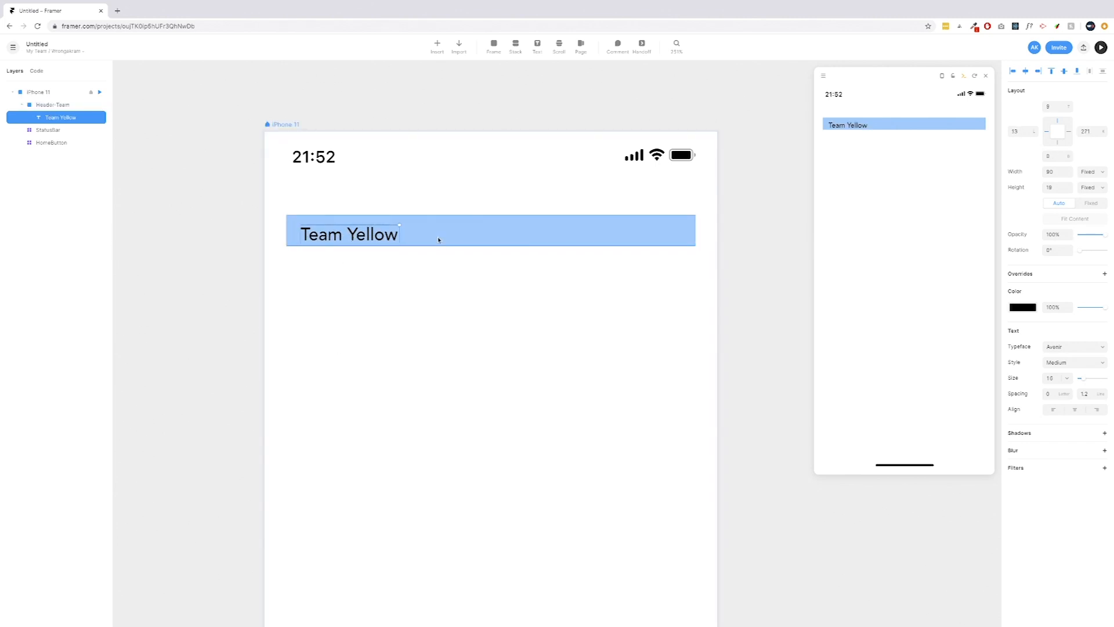
{"action": "left_click_drag", "start_coordinate": [380, 235], "coordinate": [413, 284]}
{"action": "left_click_drag", "start_coordinate": [346, 232], "coordinate": [408, 307]}
{"action": "left_click_drag", "start_coordinate": [446, 241], "coordinate": [381, 229]}
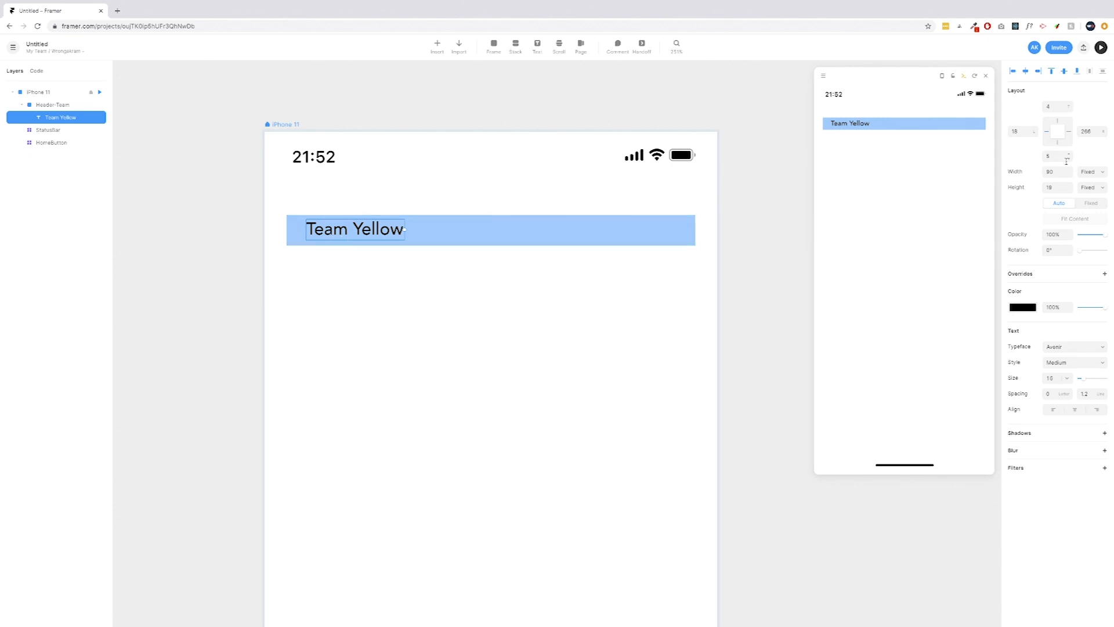
{"action": "left_click", "coordinate": [1012, 72]}
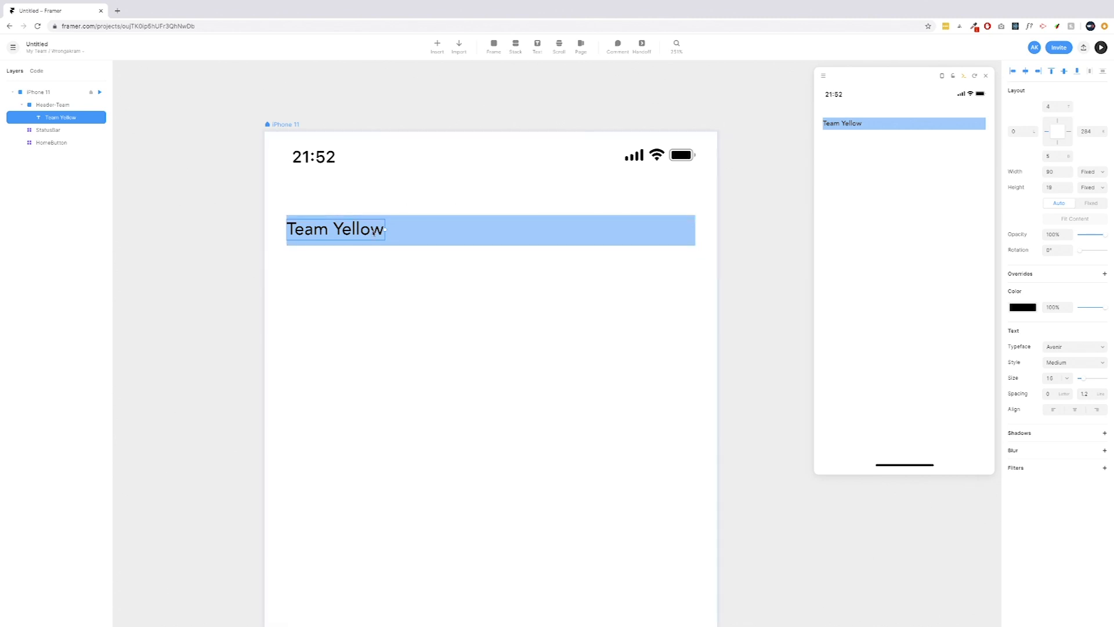
{"action": "left_click", "coordinate": [420, 239]}
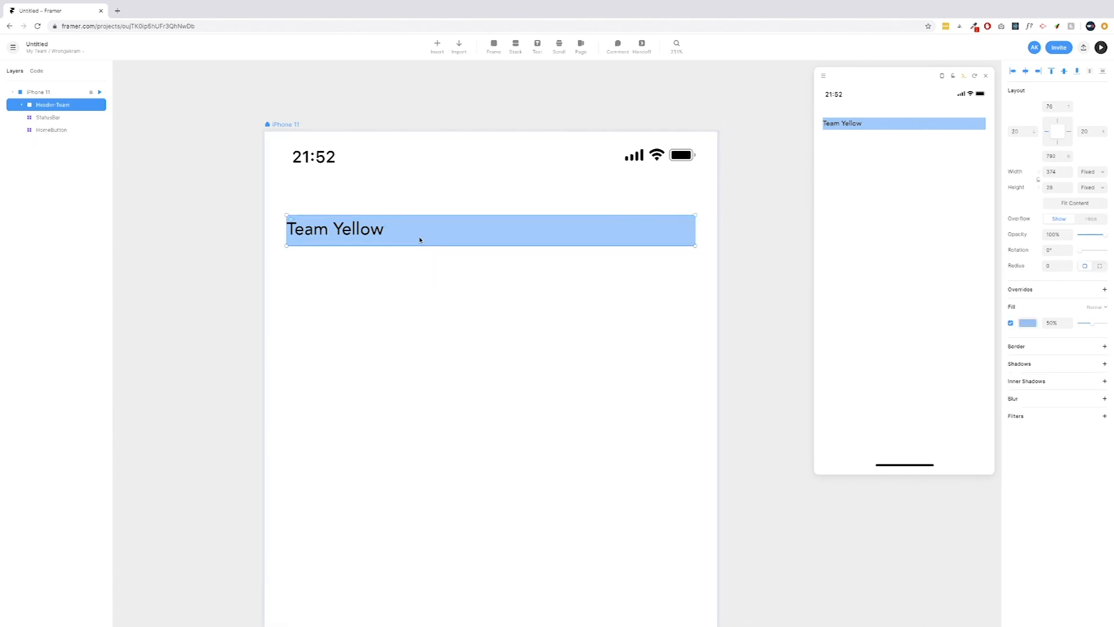
Center the Team Yellow text vertically inside the Header-Team frame
{"action": "double_click", "coordinate": [424, 225]}
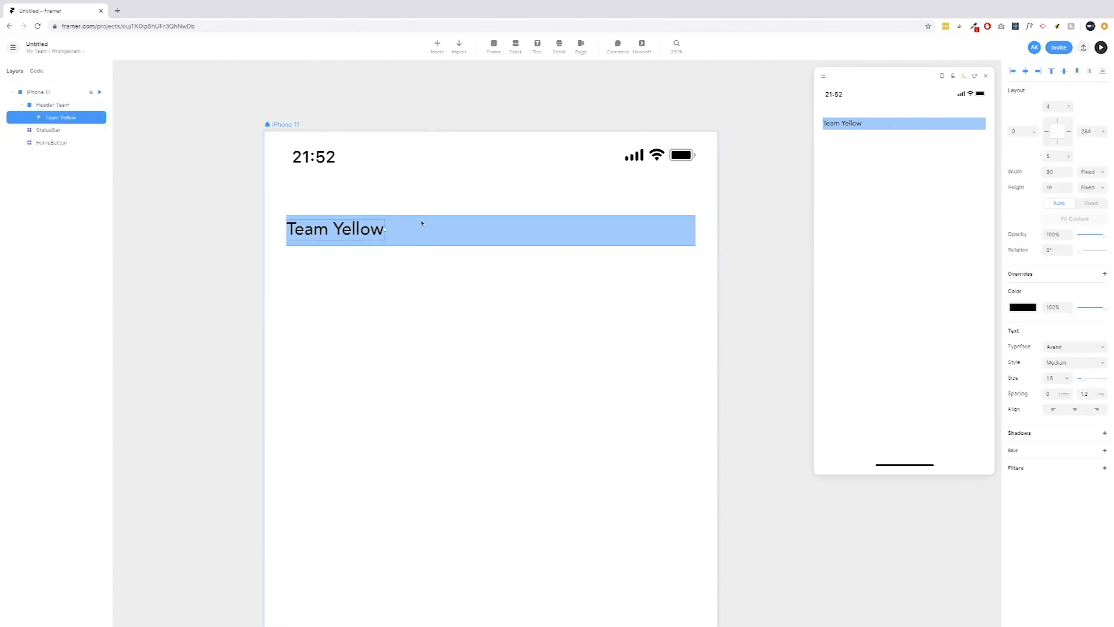
{"action": "left_click", "coordinate": [1064, 72]}
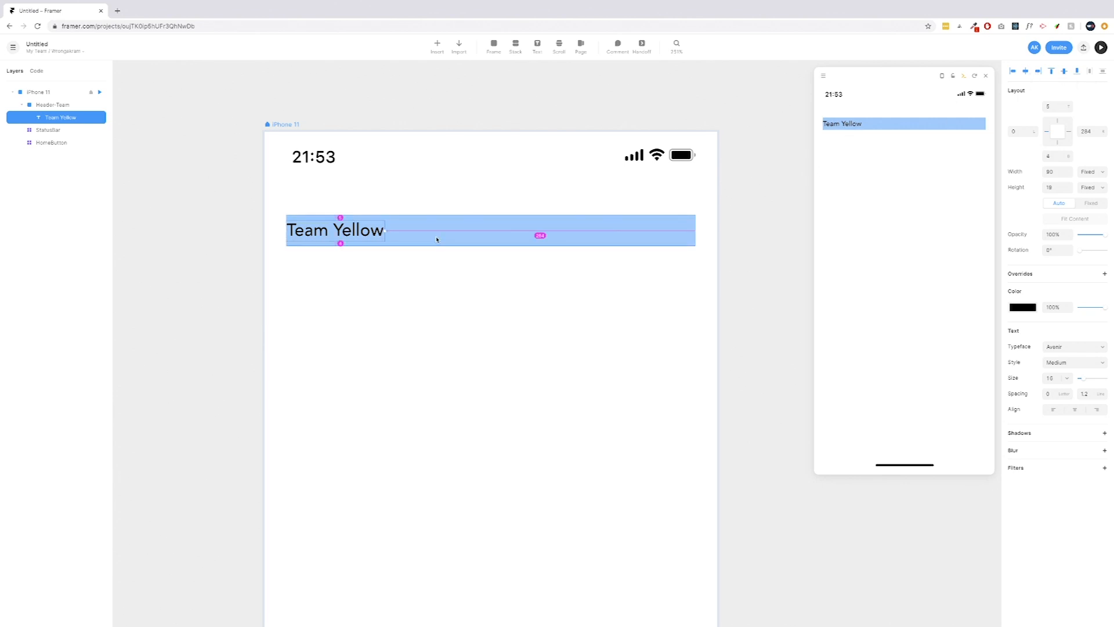
{"action": "left_click", "coordinate": [436, 259]}
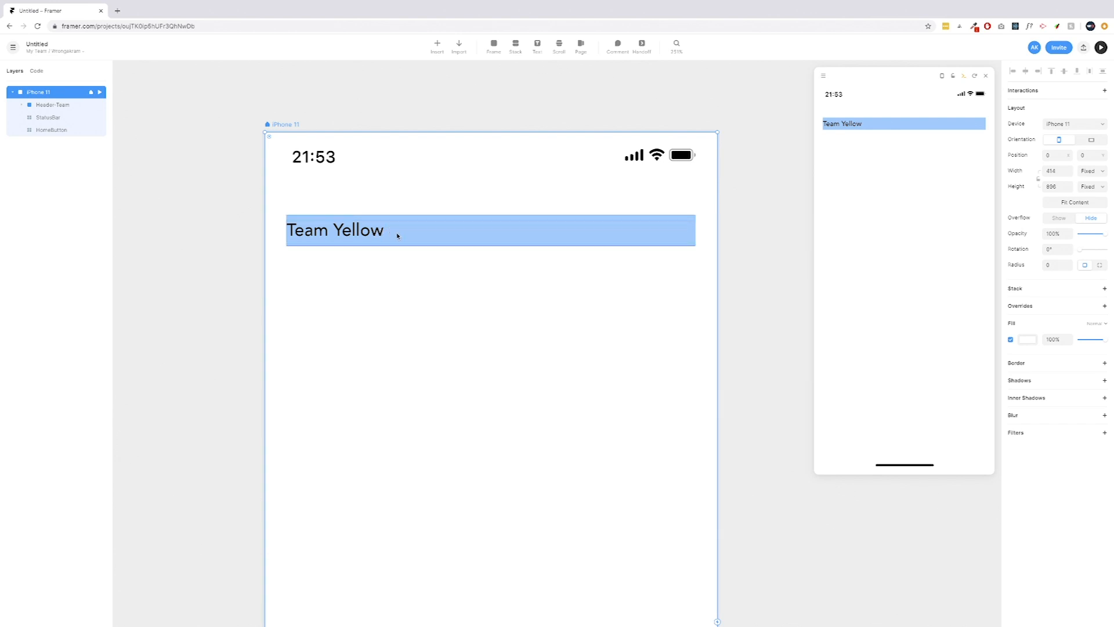
Search the insertable components for feather and open the Feather Icons package
{"action": "left_click", "coordinate": [438, 46]}
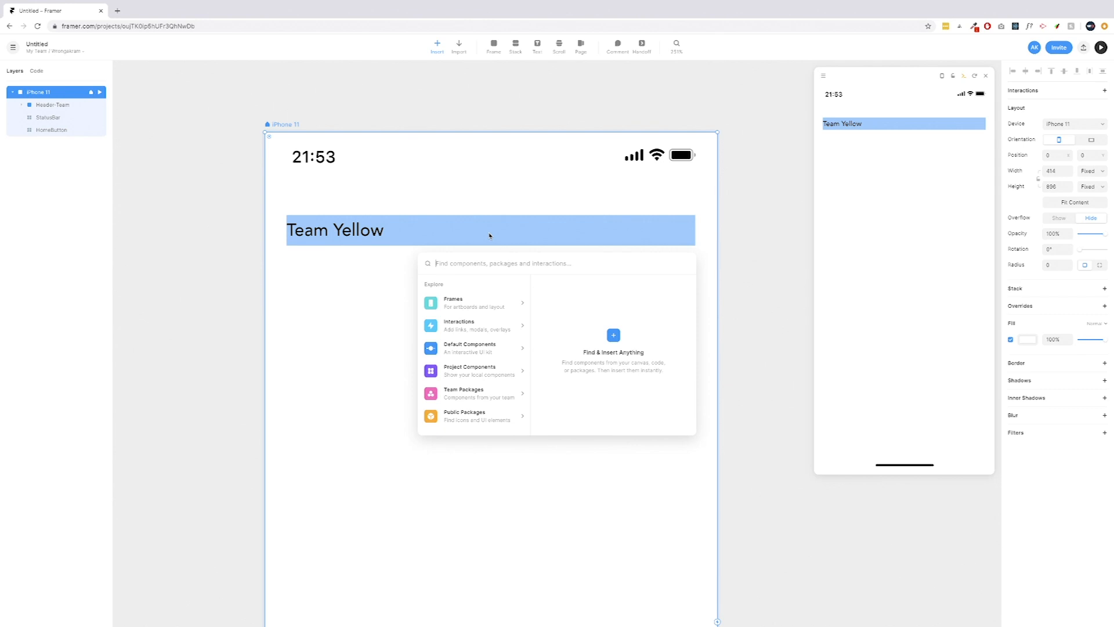
{"action": "type", "text": "feather"}
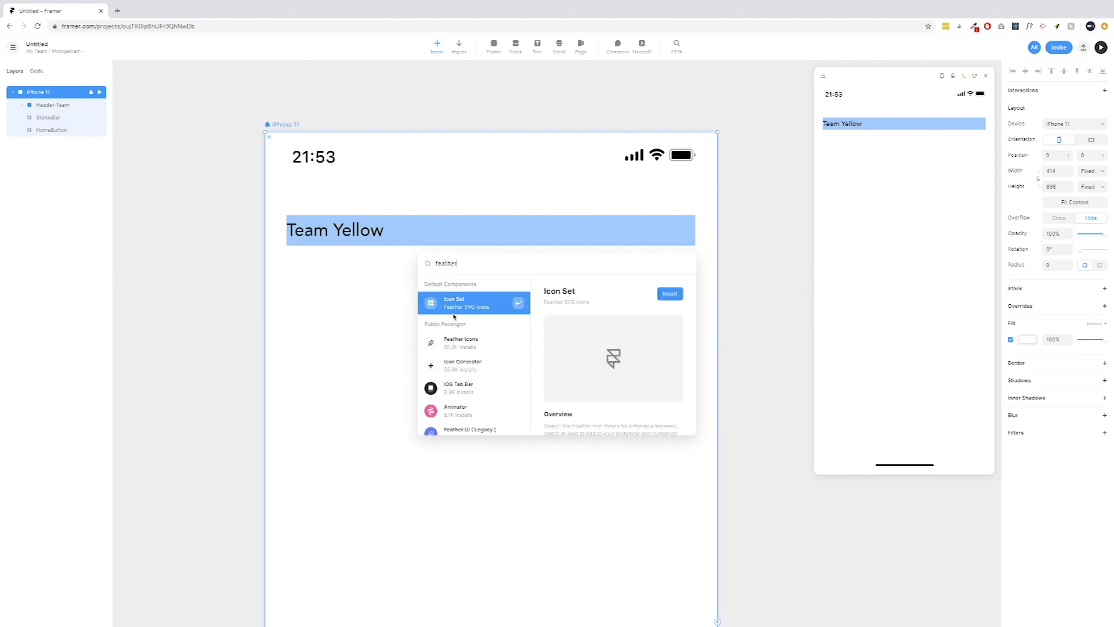
{"action": "left_click", "coordinate": [491, 348]}
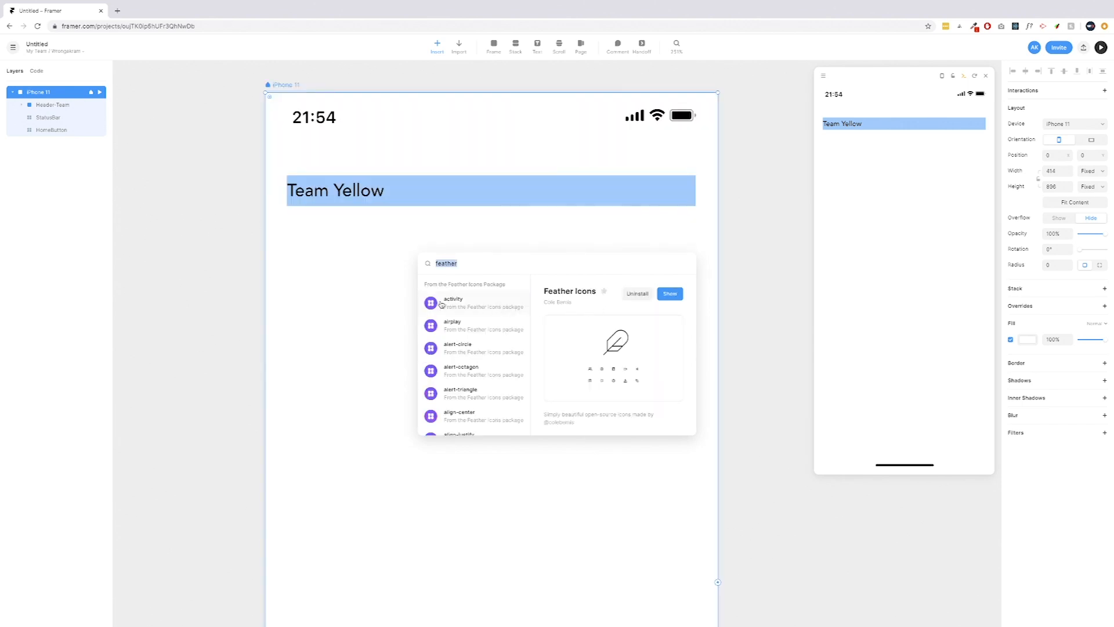
{"action": "scroll", "coordinate": [470, 299], "scroll_direction": "down", "scroll_amount": 2}
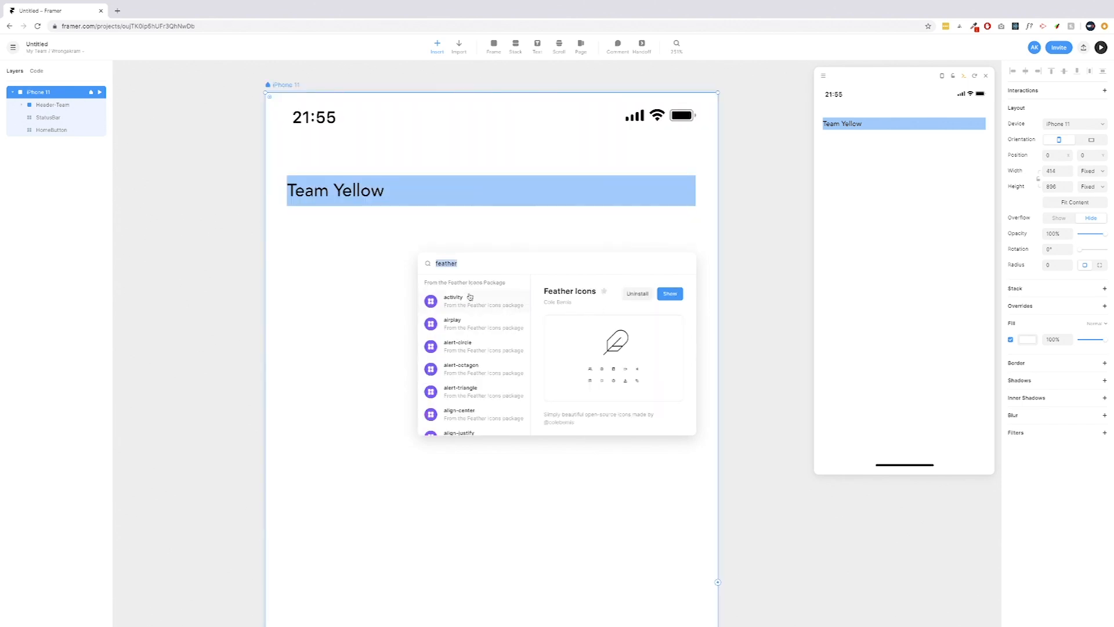
{"action": "scroll", "coordinate": [468, 303], "scroll_direction": "up", "scroll_amount": 2}
Find the chevron-down icon in the Feather Icons package and insert it into the iPhone 11 frame
{"action": "type", "text": "down"}
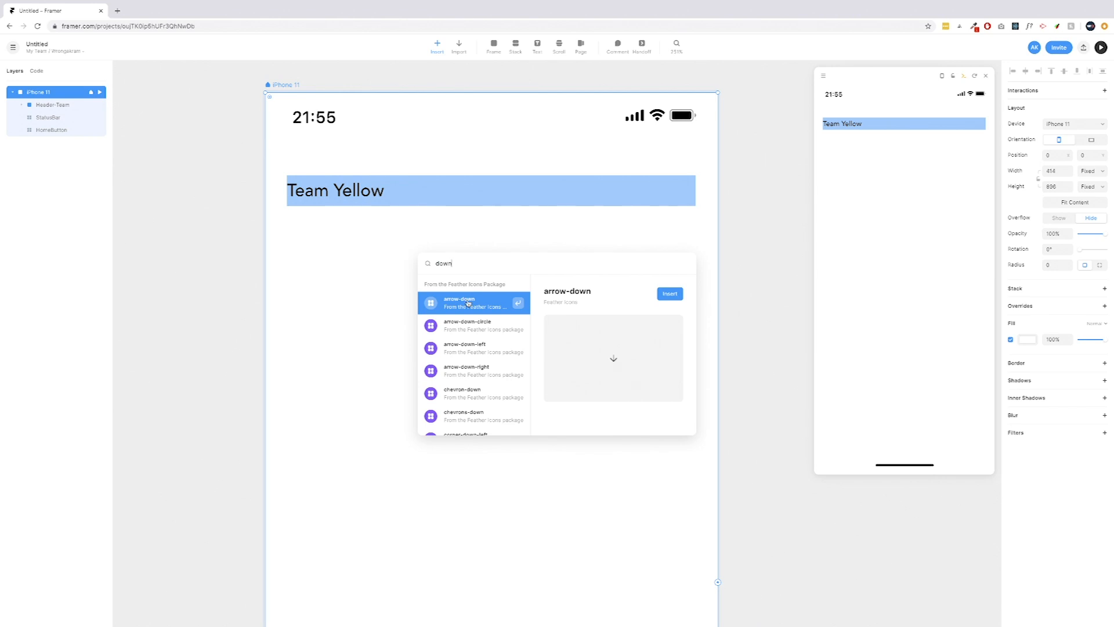
{"action": "key", "text": "Down"}
{"action": "key", "text": "Down"}
{"action": "key", "text": "Down"}
{"action": "key", "text": "Down"}
{"action": "key", "text": "Down"}
{"action": "key", "text": "Up"}
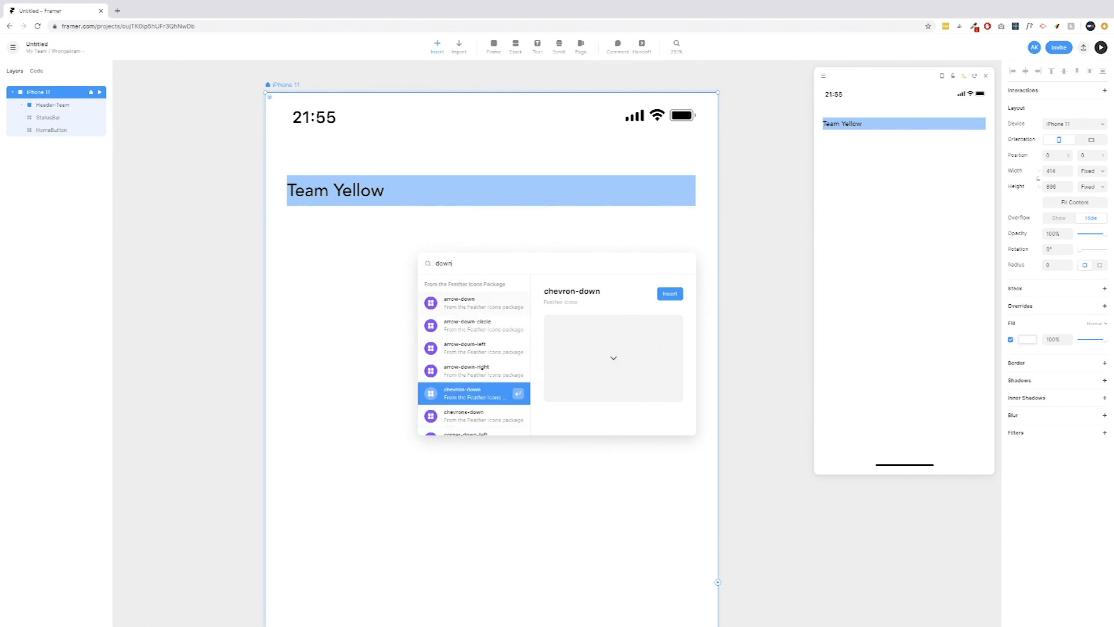
{"action": "left_click", "coordinate": [670, 294]}
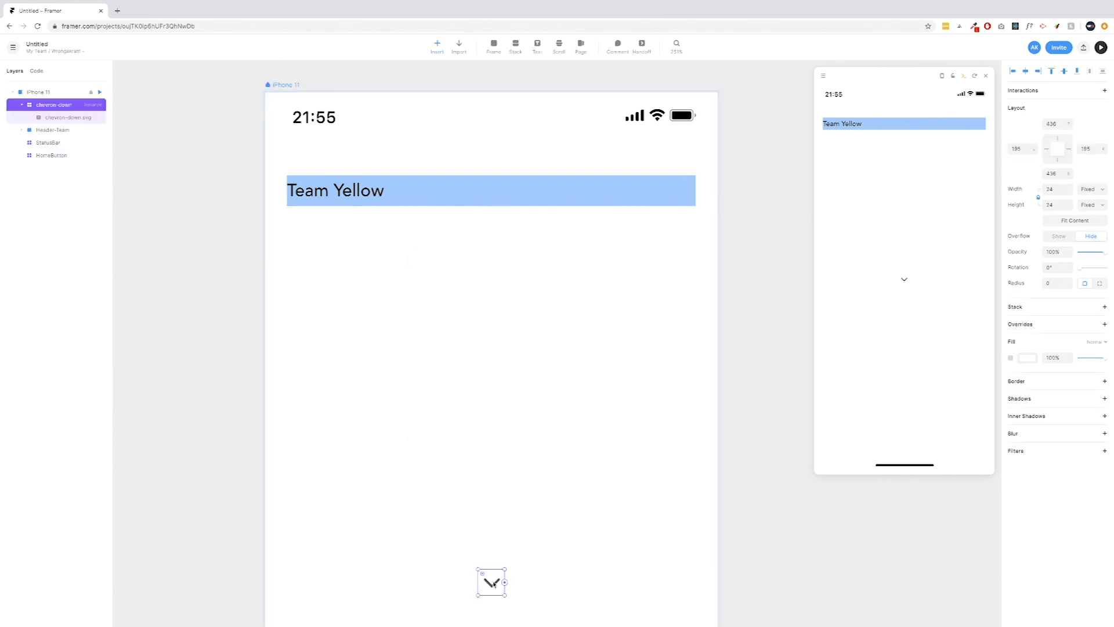
Place the chevron-down icon just after the Team Yellow text inside Header-Team and scale it to 16 by 16
{"action": "left_click_drag", "start_coordinate": [496, 584], "coordinate": [403, 192]}
{"action": "scroll", "coordinate": [384, 196], "scroll_direction": "down", "scroll_amount": 1}
{"action": "scroll", "coordinate": [384, 196], "scroll_direction": "down", "scroll_amount": 1}
{"action": "scroll", "coordinate": [368, 155], "scroll_direction": "up", "scroll_amount": 2}
{"action": "scroll", "coordinate": [373, 182], "scroll_direction": "up", "scroll_amount": 3}
{"action": "scroll", "coordinate": [373, 178], "scroll_direction": "up", "scroll_amount": 2}
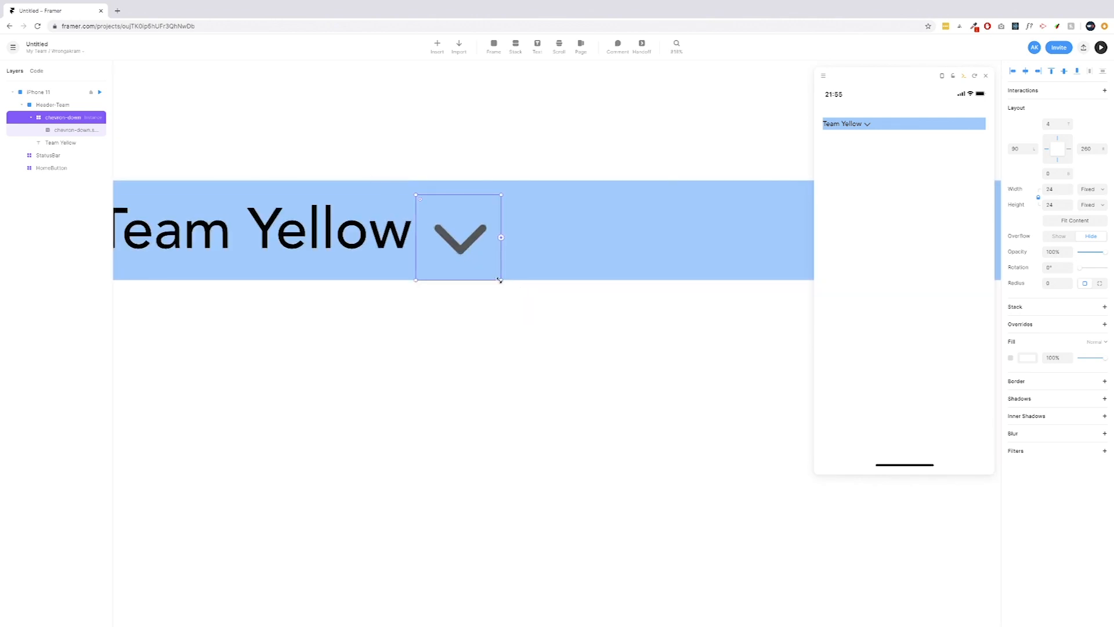
{"action": "left_click_drag", "start_coordinate": [500, 280], "coordinate": [487, 265]}
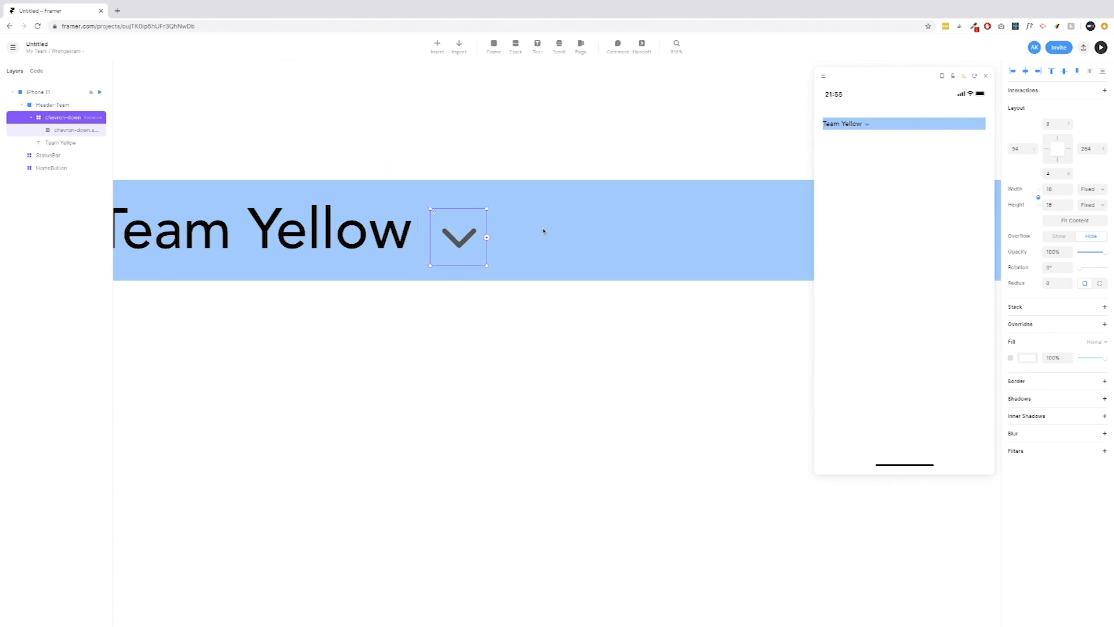
Center the chevron-down icon vertically in Header-Team and nudge it closer to the Team Yellow text, leaving a gap of 2
{"action": "mouse_move", "coordinate": [458, 235]}
{"action": "left_mouse_down"}
{"action": "mouse_move", "coordinate": [764, 235]}
{"action": "mouse_move", "coordinate": [459, 229]}
{"action": "left_mouse_up"}
{"action": "key", "text": "alt"}
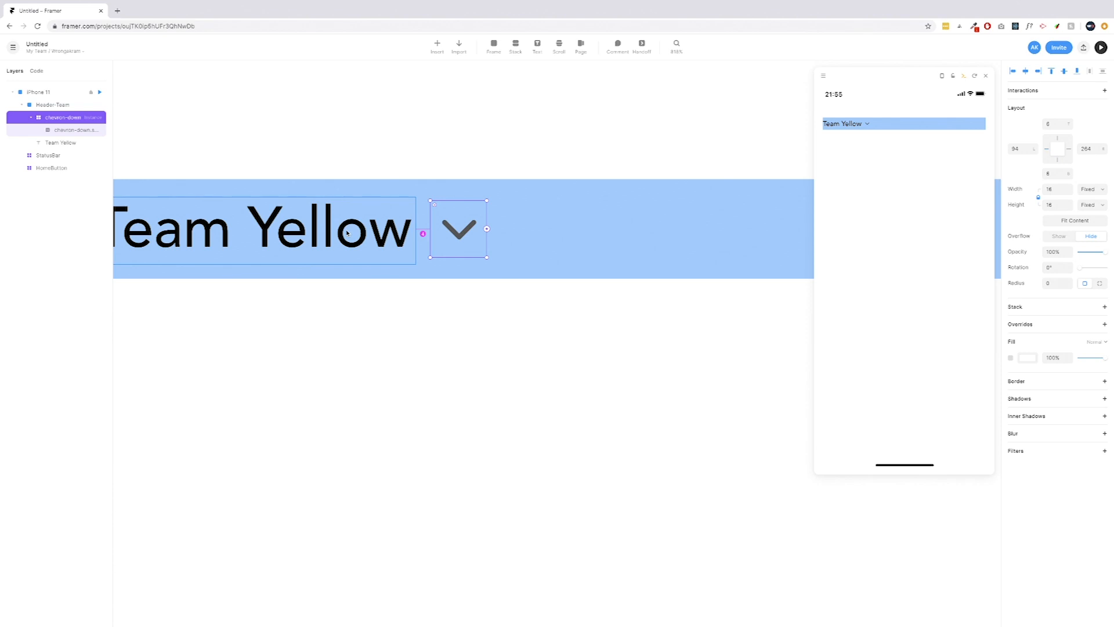
{"action": "key", "text": "Left"}
{"action": "key", "text": "Left"}
{"action": "key", "text": "alt"}
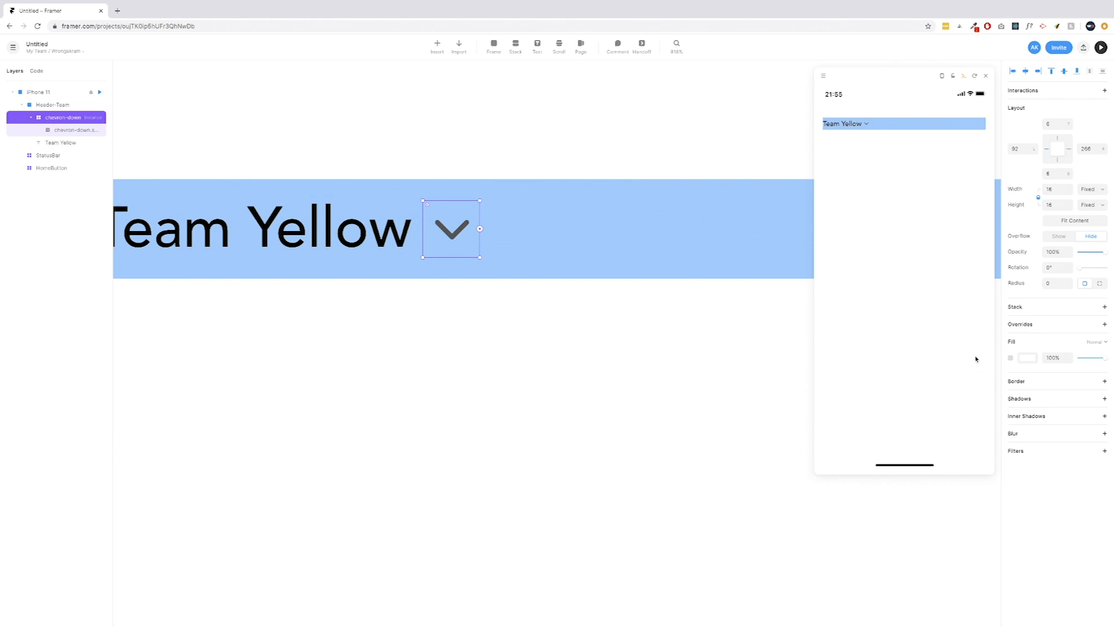
Set the Team Yellow text color to #212121 and save it as a shared color named Black
{"action": "left_click", "coordinate": [373, 231]}
{"action": "left_click", "coordinate": [1024, 310]}
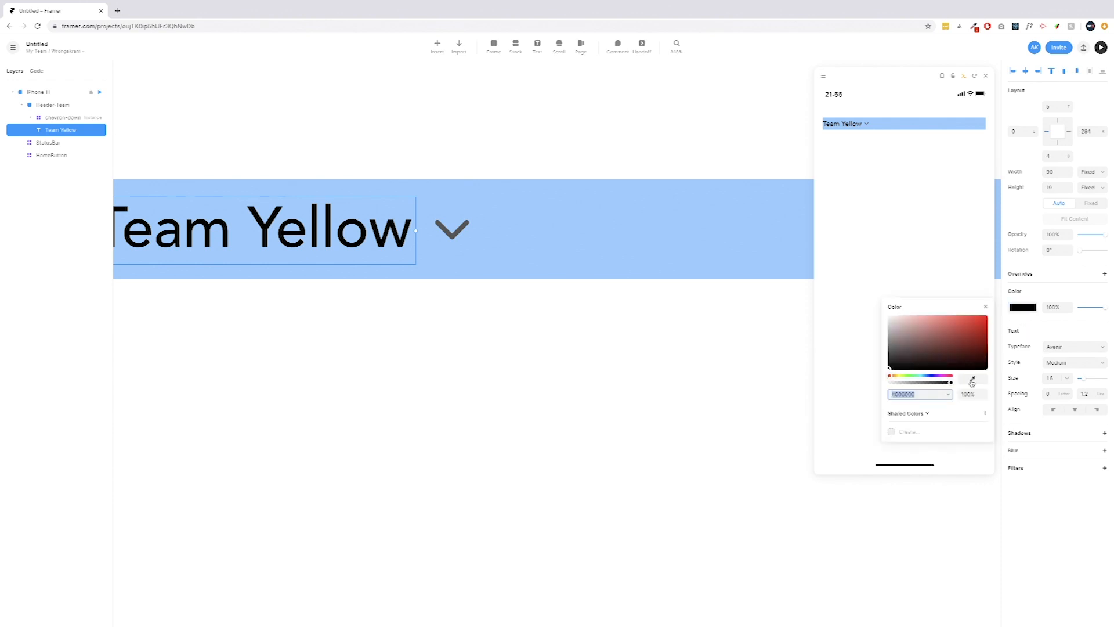
{"action": "type", "text": "212121"}
{"action": "key", "text": "Return"}
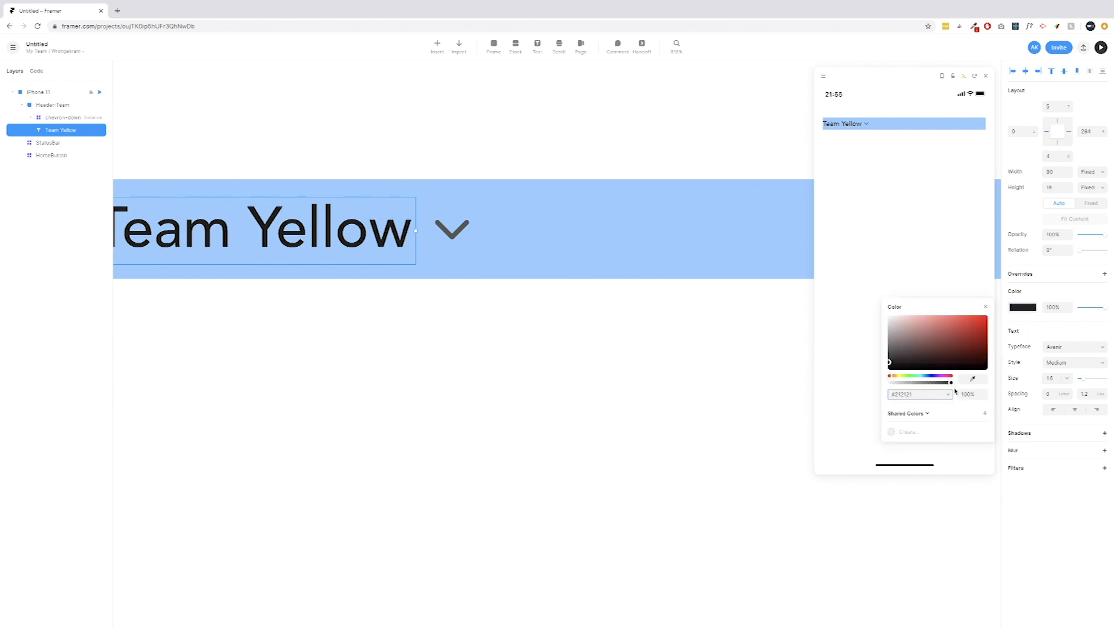
{"action": "left_click", "coordinate": [909, 394]}
{"action": "left_click", "coordinate": [902, 433]}
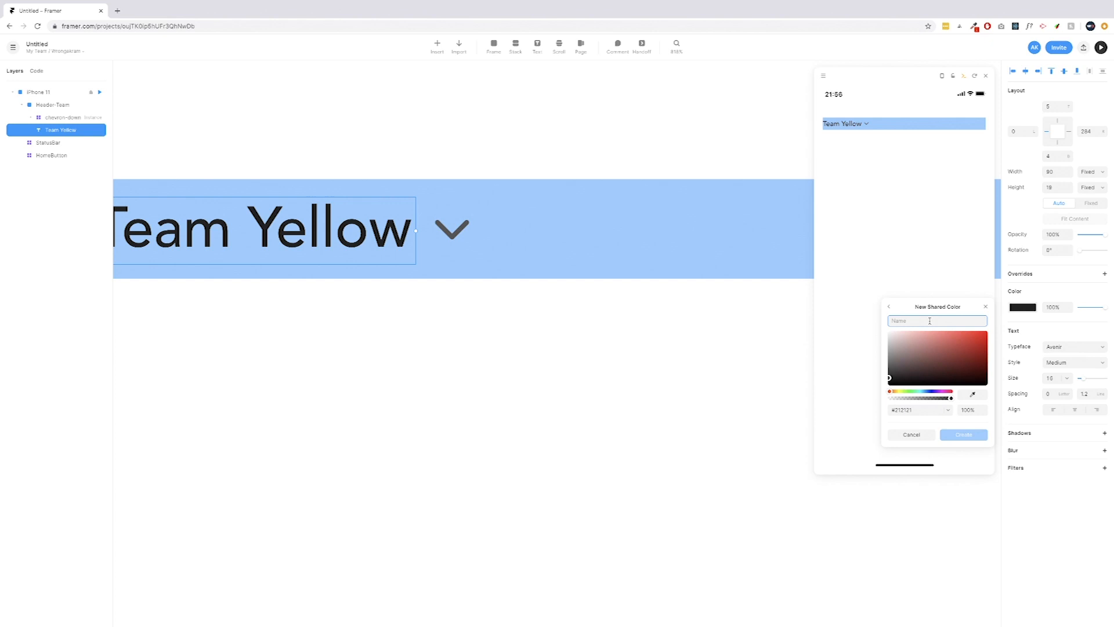
{"action": "type", "text": "Black"}
{"action": "key", "text": "Return"}
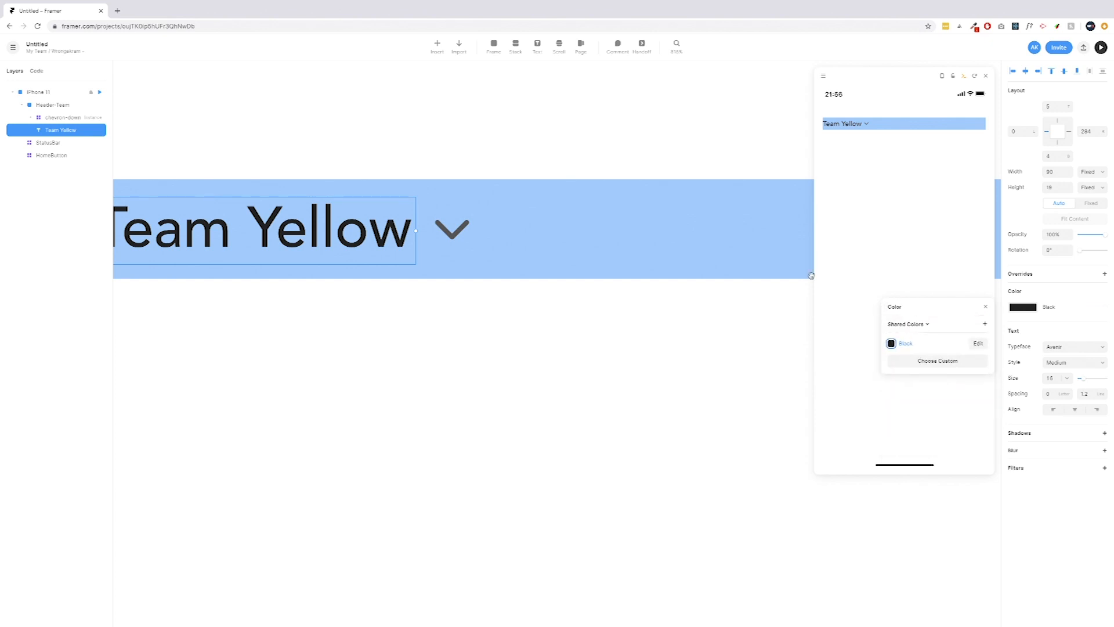
Apply the shared color Black to the chevron-down icon's inner graphic
{"action": "left_click", "coordinate": [459, 232]}
{"action": "double_click", "coordinate": [457, 232]}
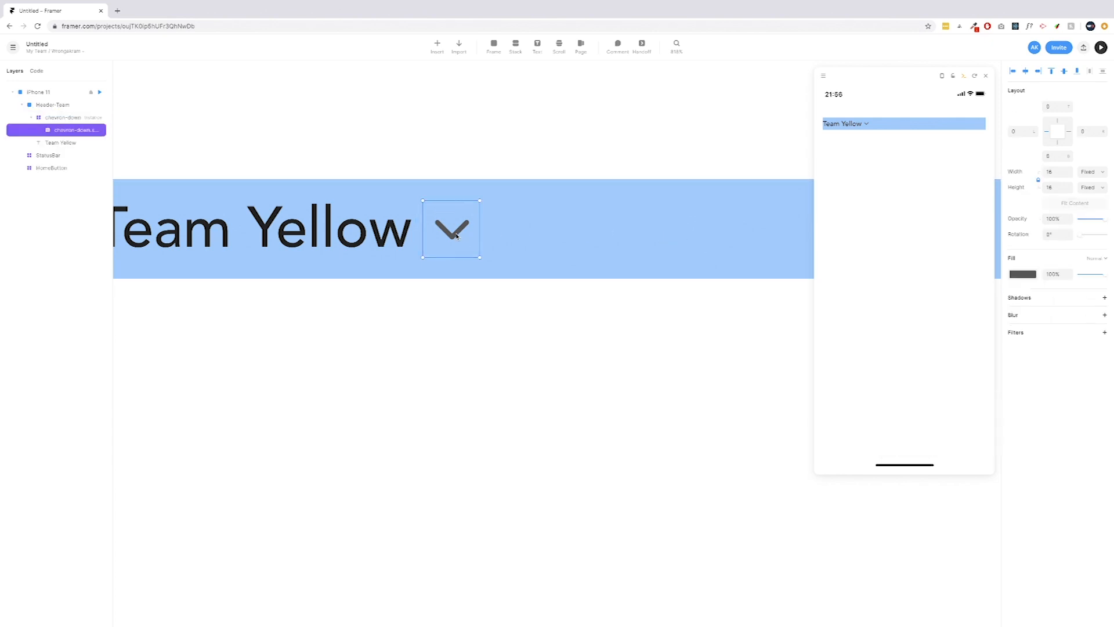
{"action": "left_click", "coordinate": [1022, 274]}
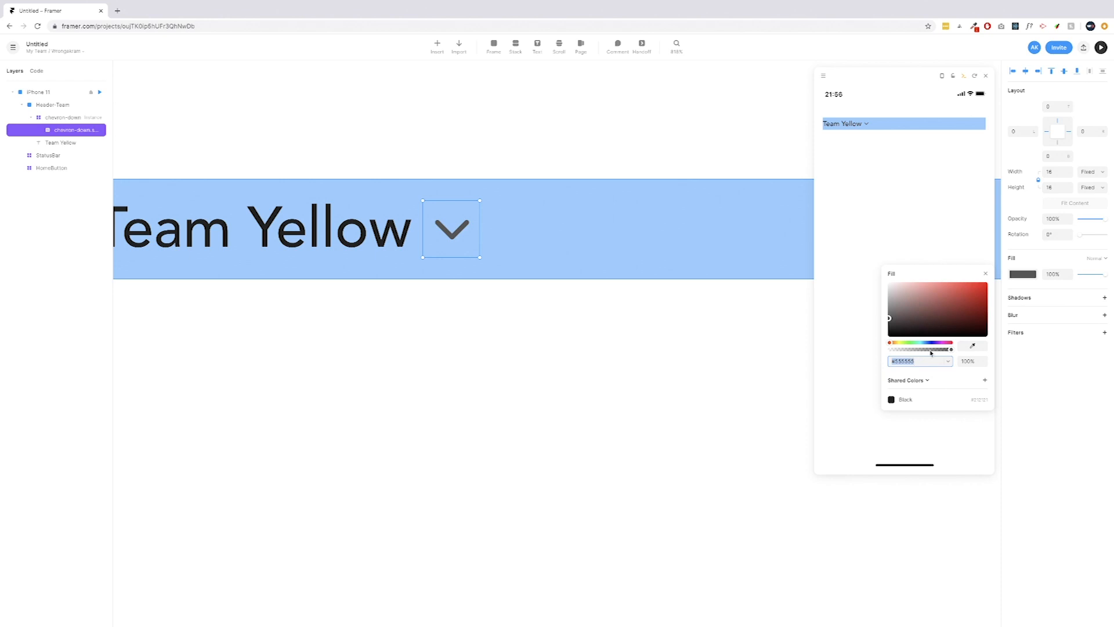
{"action": "left_click", "coordinate": [921, 403]}
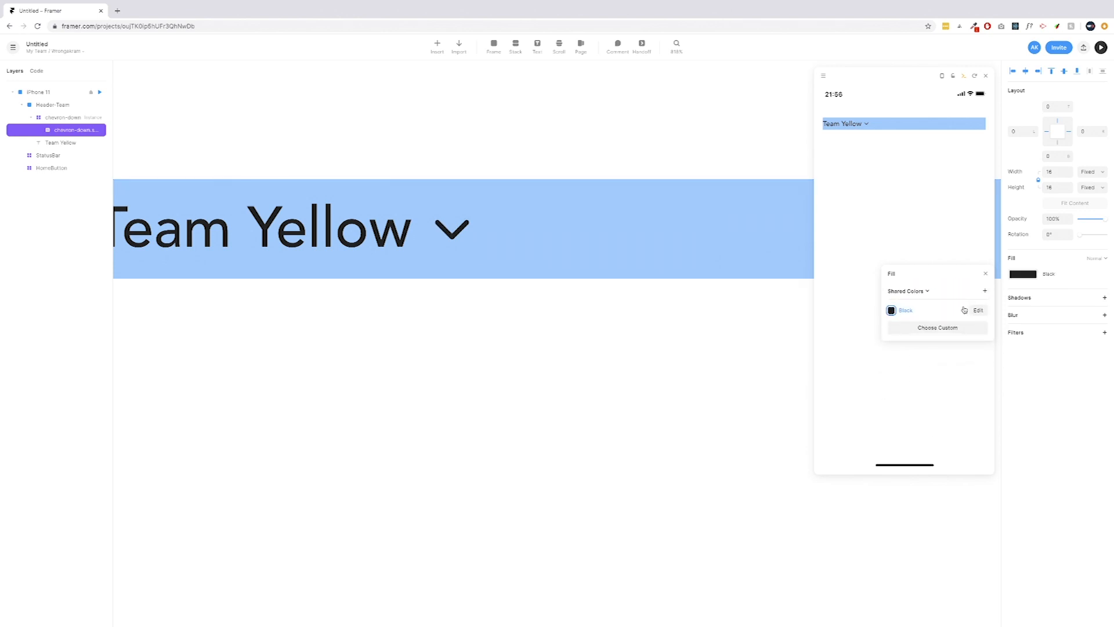
{"action": "left_click", "coordinate": [486, 354]}
Try an image fill on the Header-Team frame and switch back to a solid fill
{"action": "scroll", "coordinate": [495, 348], "scroll_direction": "up", "scroll_amount": 1}
{"action": "scroll", "coordinate": [495, 348], "scroll_direction": "down", "scroll_amount": 5}
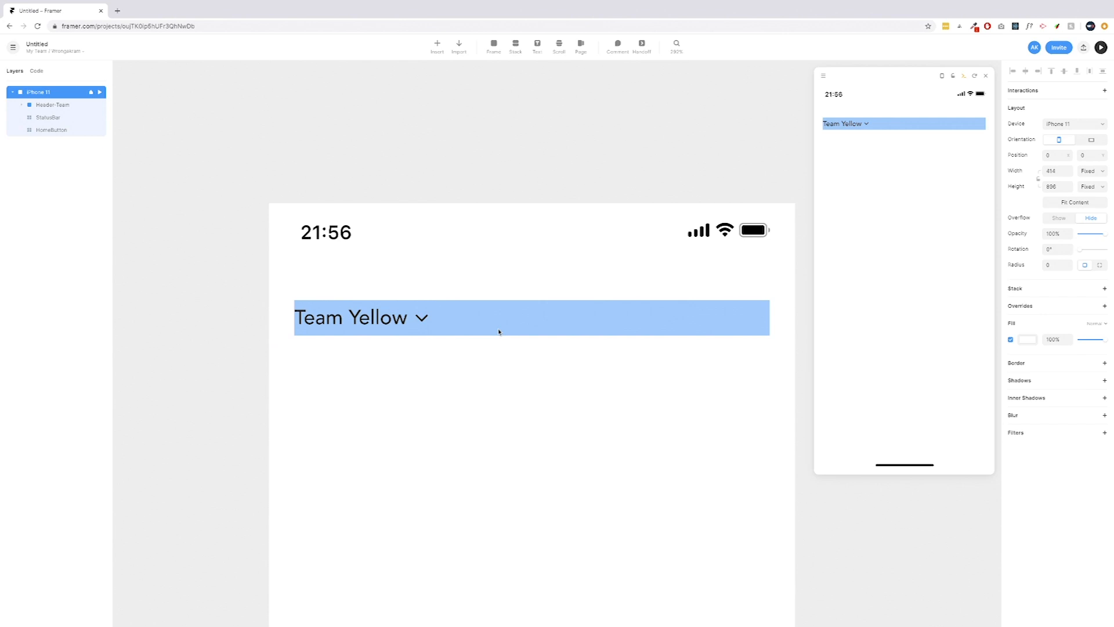
{"action": "scroll", "coordinate": [510, 318], "scroll_direction": "up", "scroll_amount": 3}
{"action": "scroll", "coordinate": [511, 319], "scroll_direction": "down", "scroll_amount": 3}
{"action": "scroll", "coordinate": [510, 319], "scroll_direction": "up", "scroll_amount": 3}
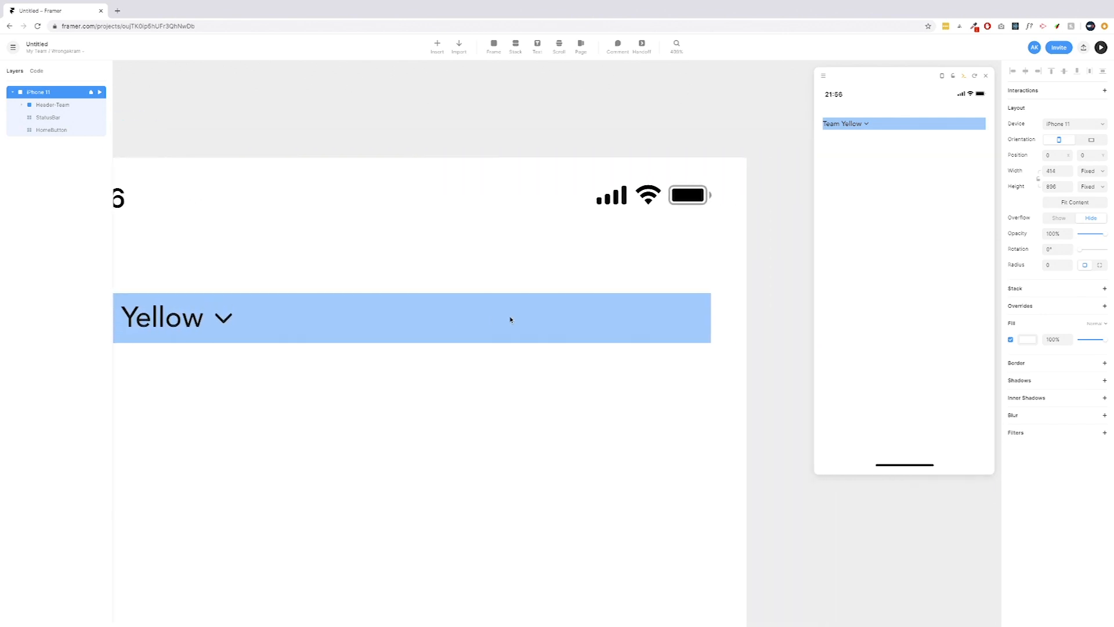
{"action": "scroll", "coordinate": [510, 319], "scroll_direction": "down", "scroll_amount": 1}
{"action": "left_click", "coordinate": [510, 319]}
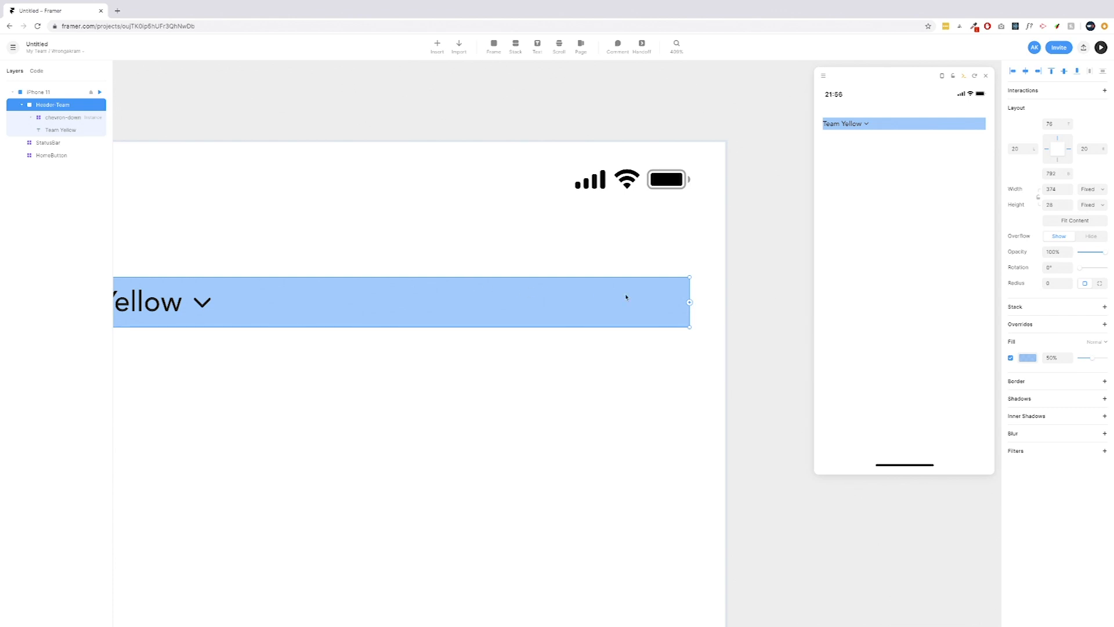
{"action": "left_click", "coordinate": [1027, 357]}
{"action": "left_click", "coordinate": [975, 371]}
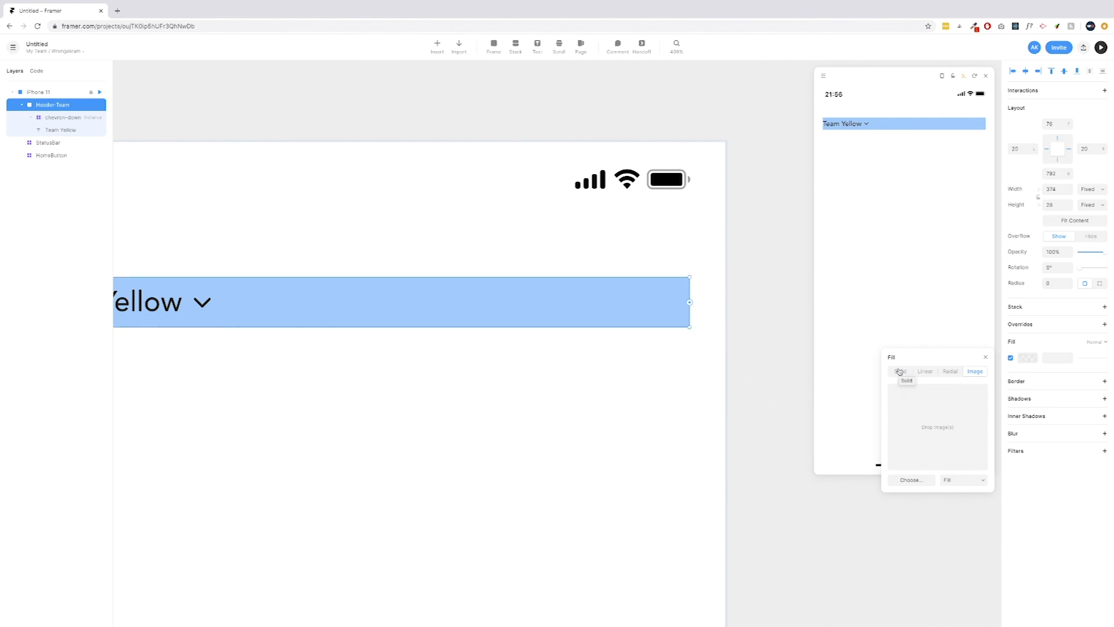
{"action": "left_click", "coordinate": [899, 372]}
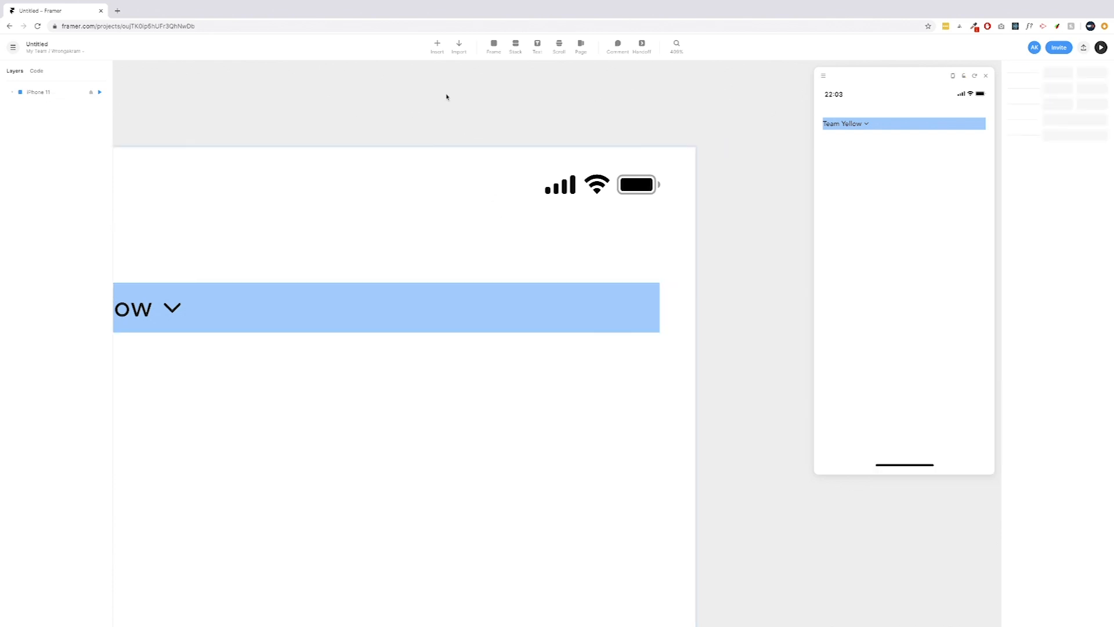
Find the default Unsplash component and insert it onto the canvas
{"action": "left_click", "coordinate": [436, 46]}
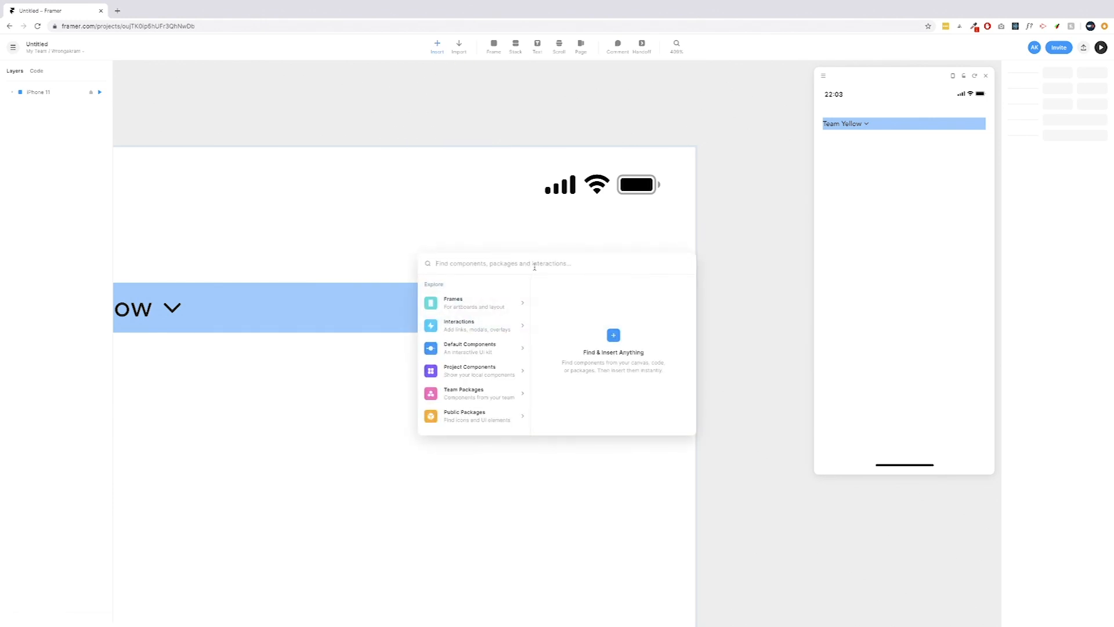
{"action": "type", "text": "unspl"}
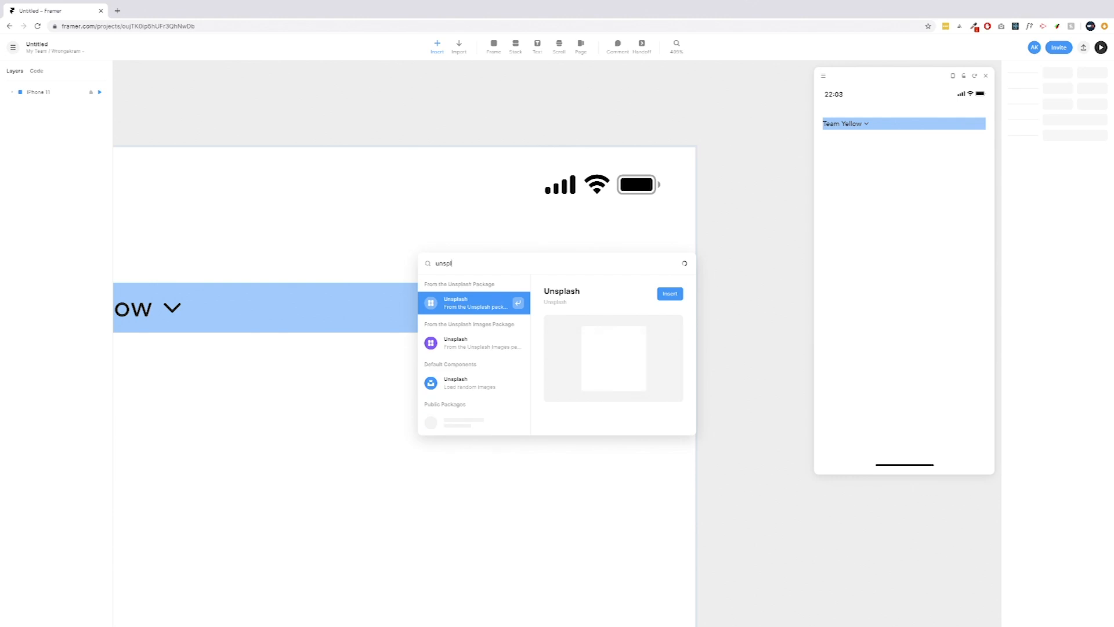
{"action": "scroll", "coordinate": [498, 349], "scroll_direction": "down", "scroll_amount": 1}
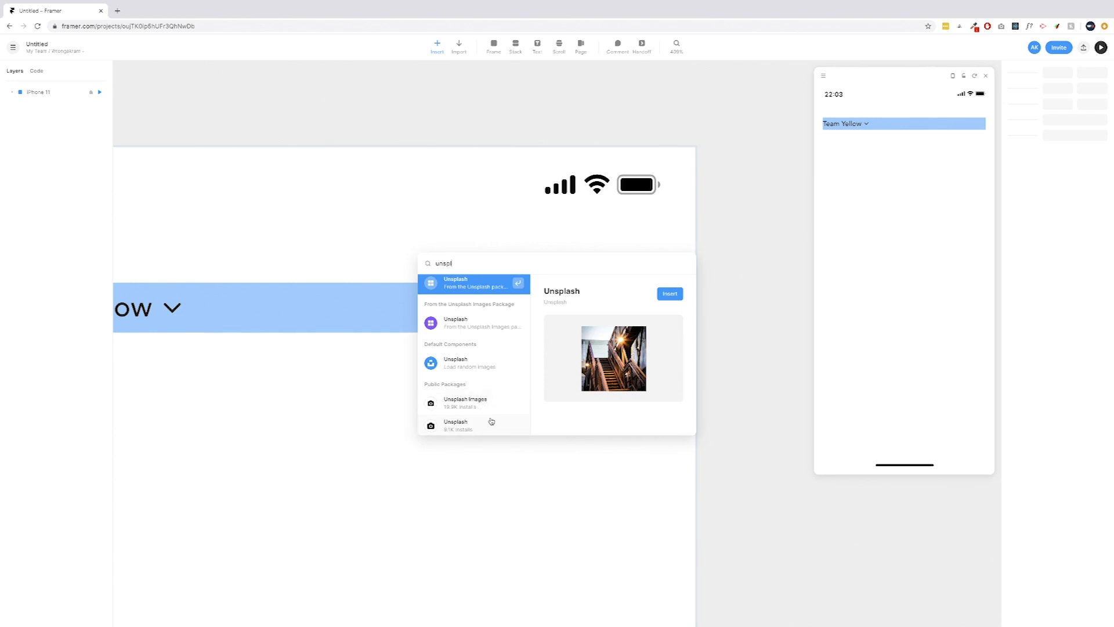
{"action": "scroll", "coordinate": [460, 347], "scroll_direction": "up", "scroll_amount": 1}
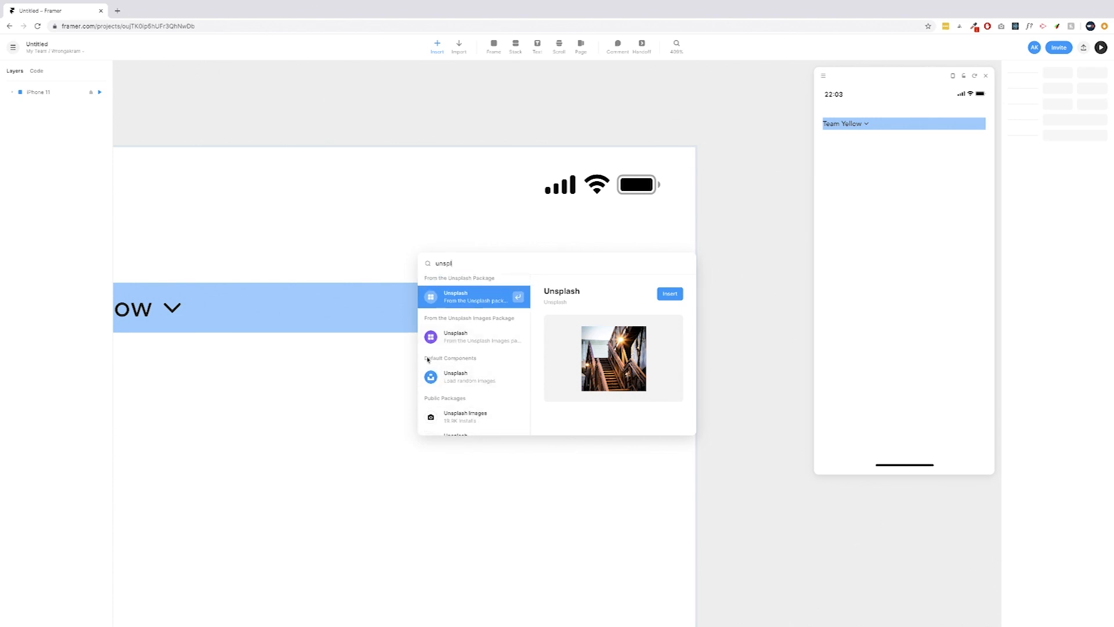
{"action": "left_click", "coordinate": [457, 381]}
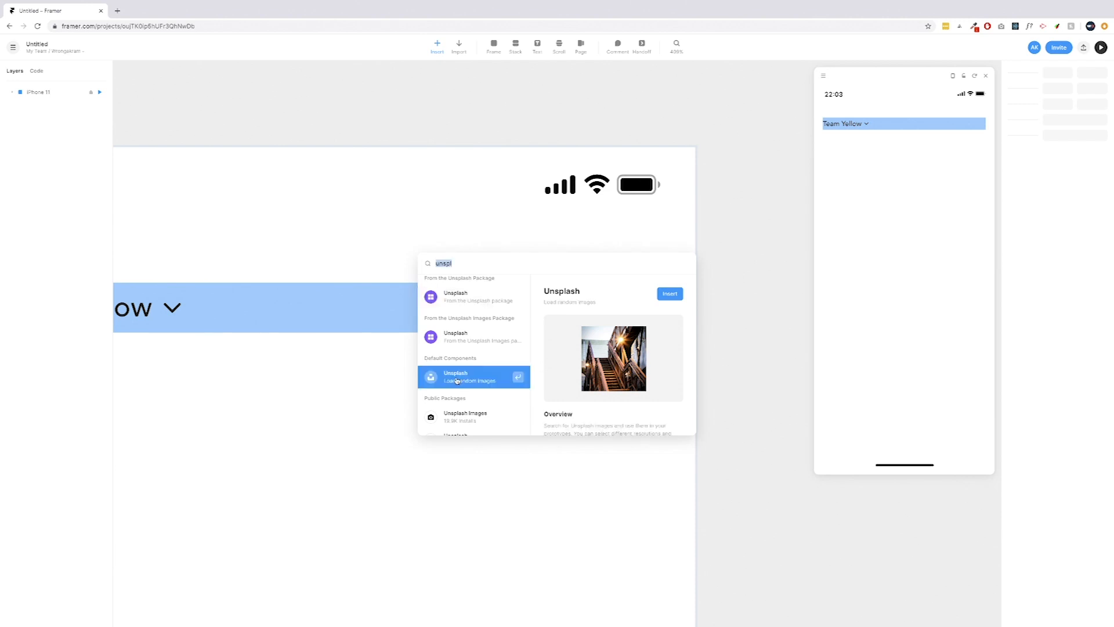
{"action": "left_click", "coordinate": [667, 298]}
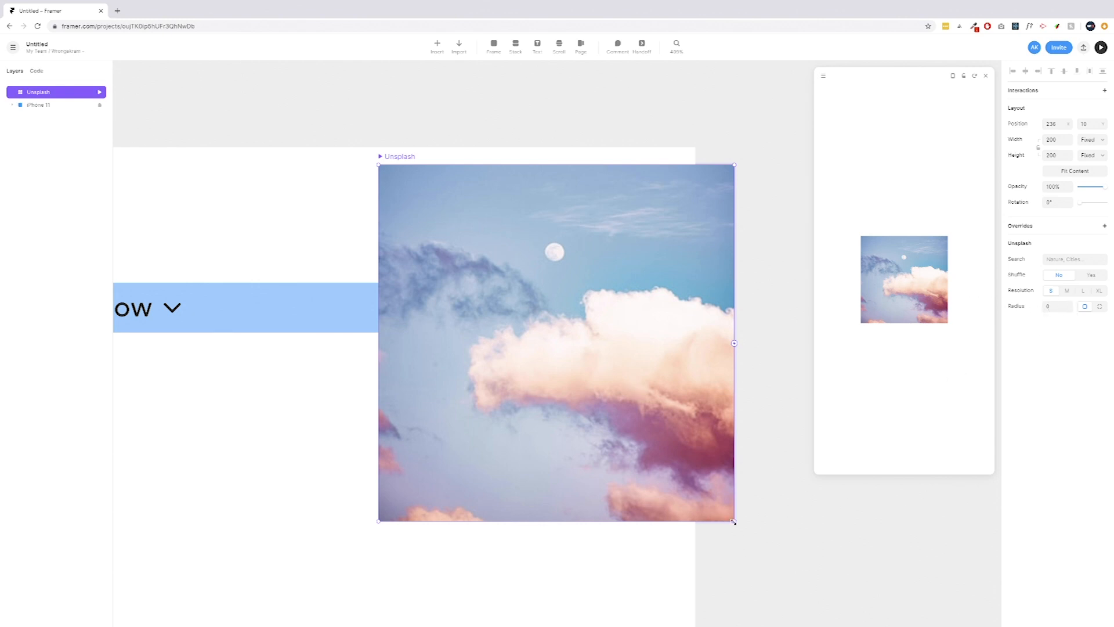
Resize the Unsplash image to a width of 28 and a height of 28
{"action": "left_click_drag", "start_coordinate": [735, 521], "coordinate": [642, 428]}
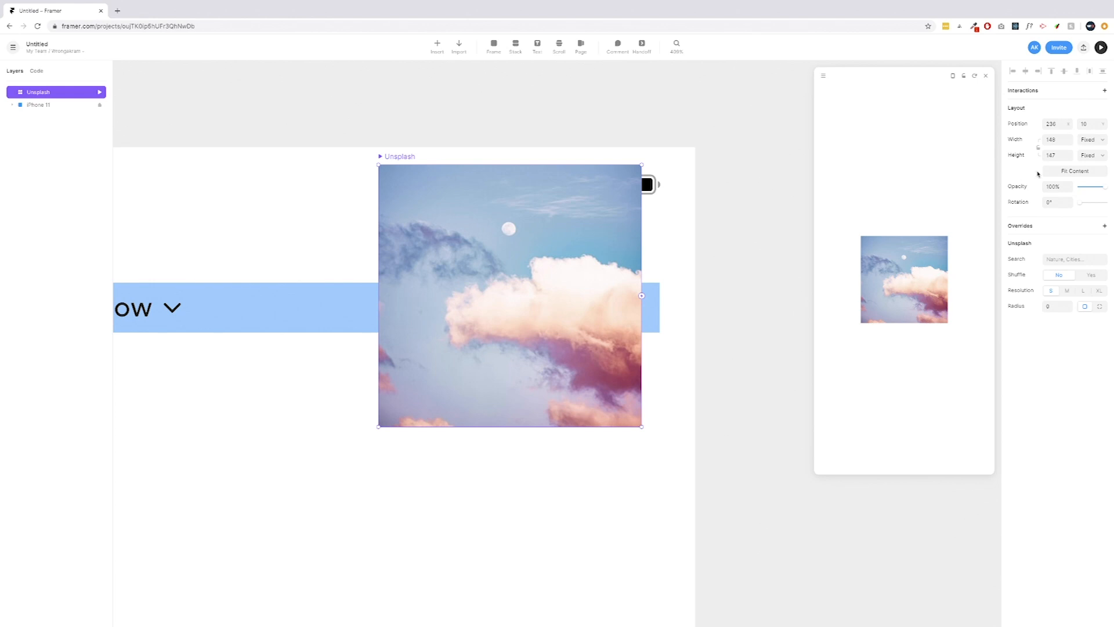
{"action": "left_click", "coordinate": [1054, 140]}
{"action": "type", "text": "28"}
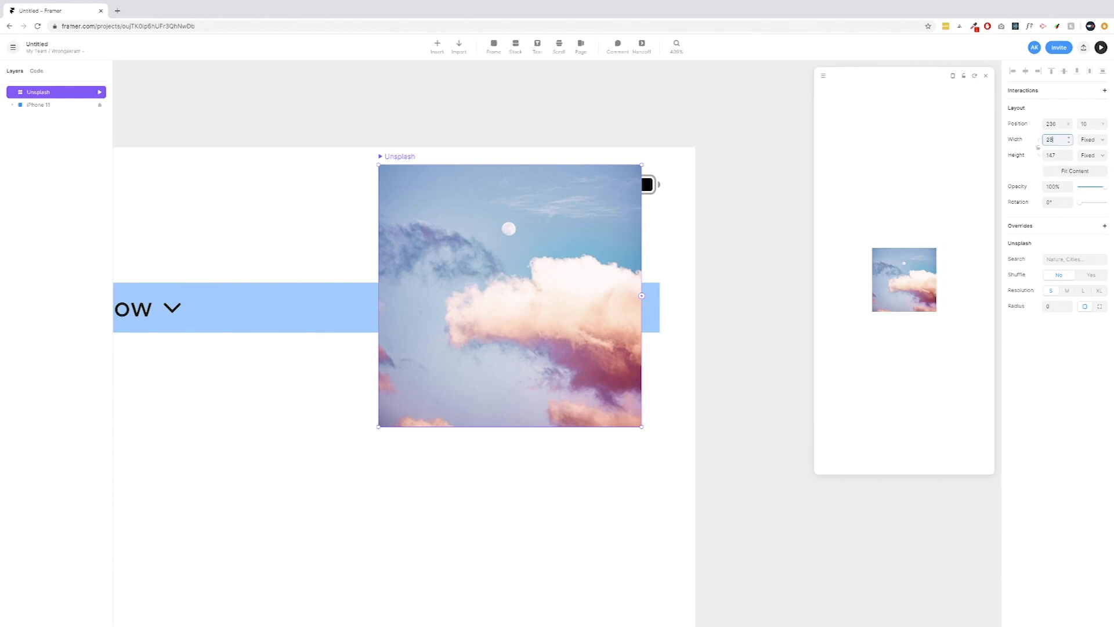
{"action": "key", "text": "Return"}
{"action": "key", "text": "Tab"}
{"action": "type", "text": "28"}
{"action": "key", "text": "Return"}
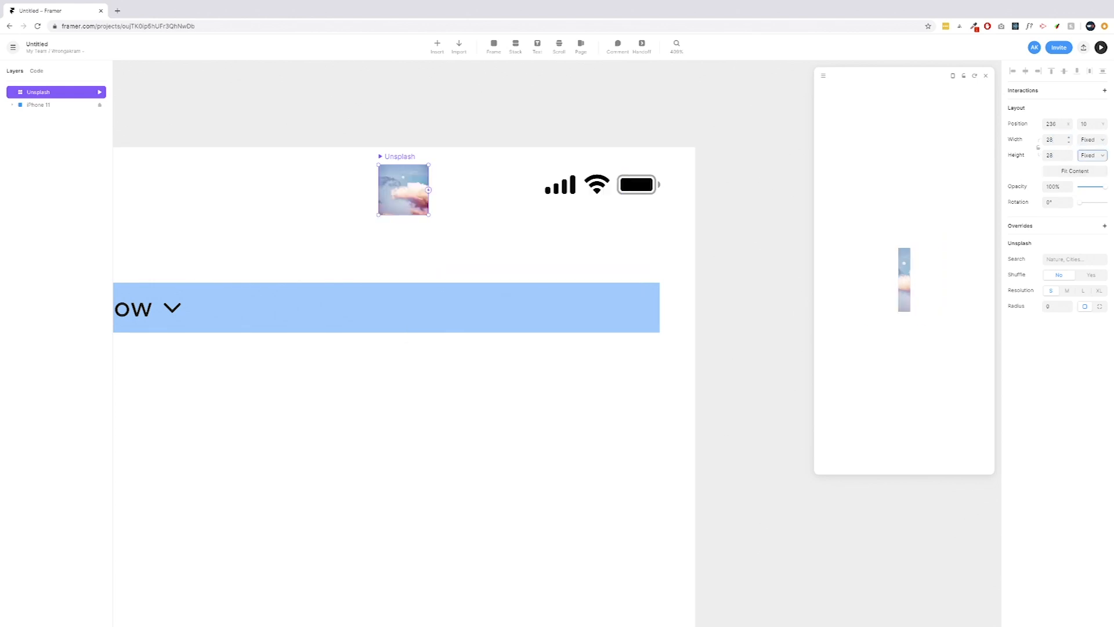
Move the Unsplash image into the Header-Team frame and set its radius to 100
{"action": "left_click_drag", "start_coordinate": [397, 204], "coordinate": [482, 315]}
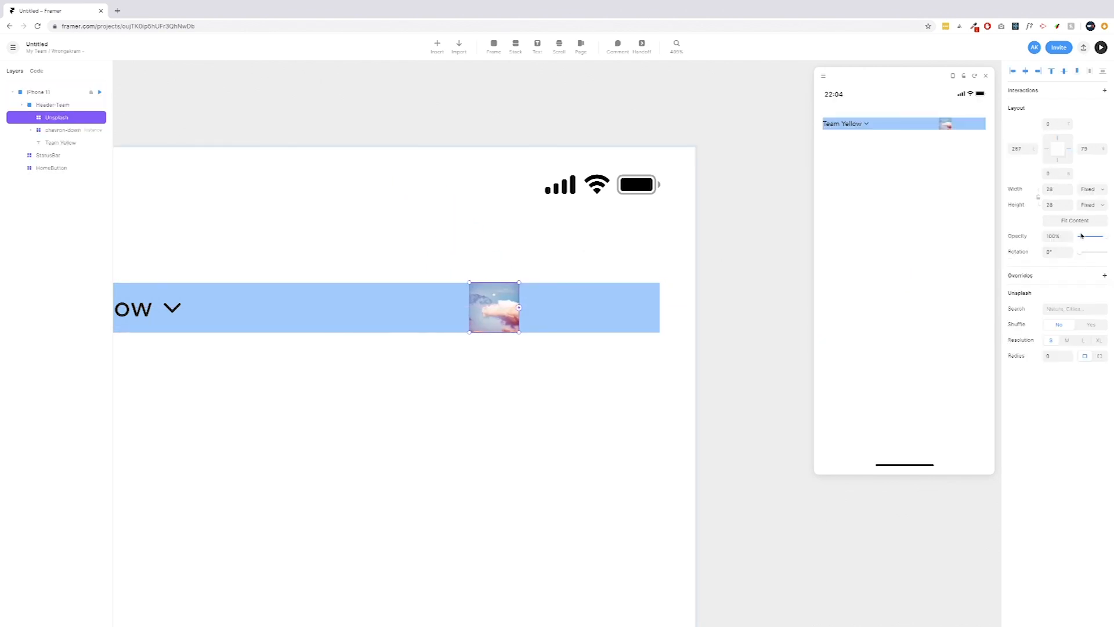
{"action": "left_click", "coordinate": [1059, 357]}
{"action": "type", "text": "100"}
Set the Unsplash image's search term to "girl" to get a profile picture
{"action": "left_click", "coordinate": [1077, 308]}
{"action": "type", "text": "girl"}
{"action": "left_click", "coordinate": [1068, 379]}
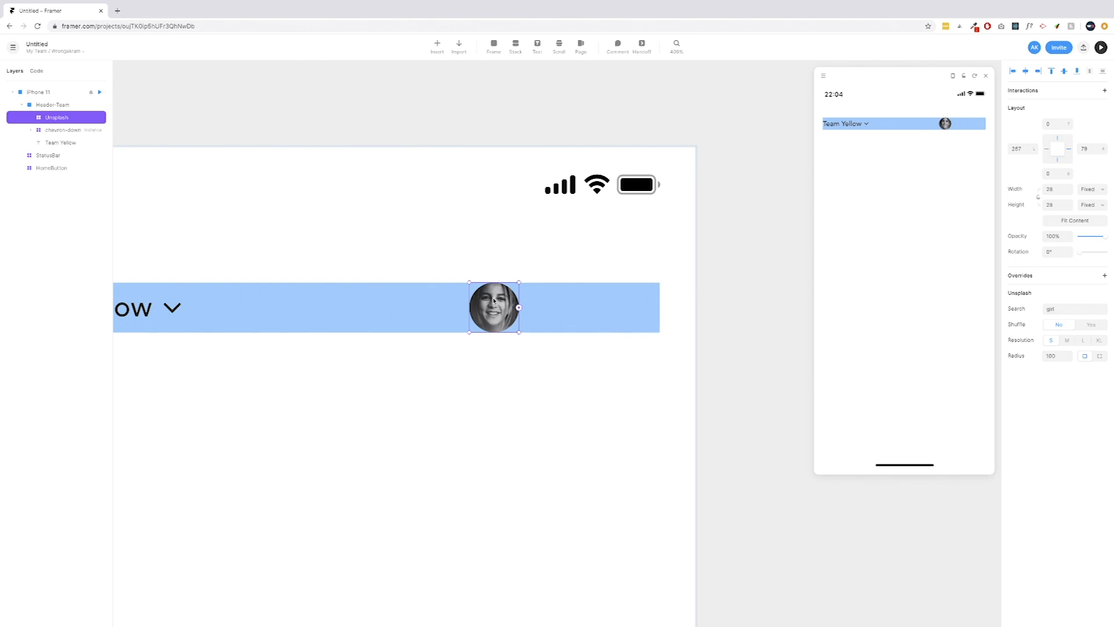
Duplicate the round profile image into an overlapping row of five inside the Header-Team frame
{"action": "left_click_drag", "start_coordinate": [489, 309], "coordinate": [513, 310]}
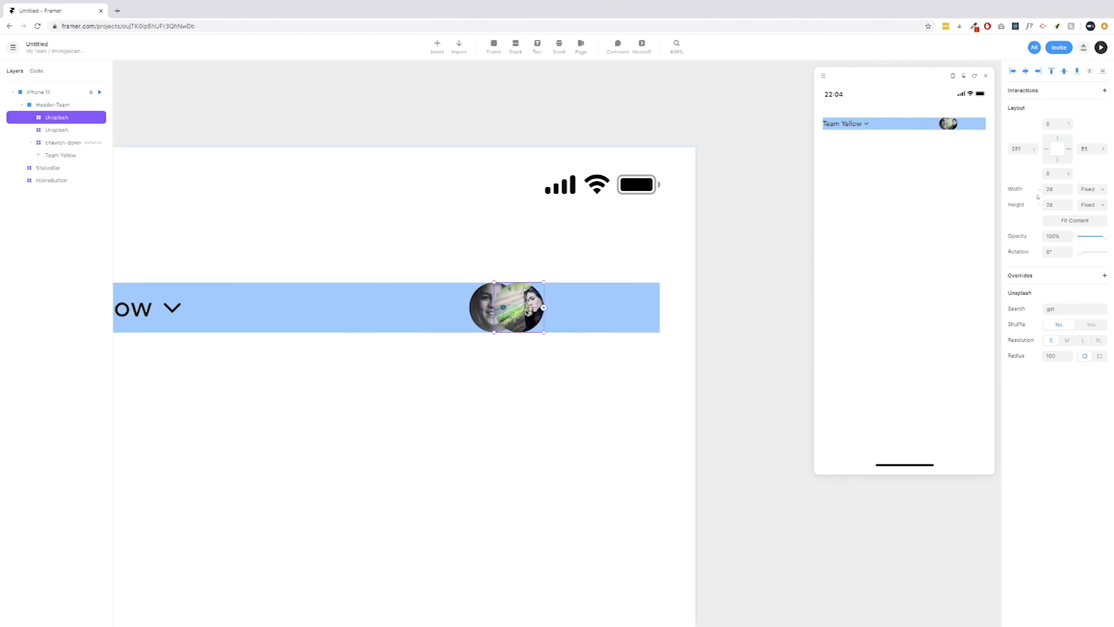
{"action": "left_click_drag", "start_coordinate": [509, 306], "coordinate": [542, 308]}
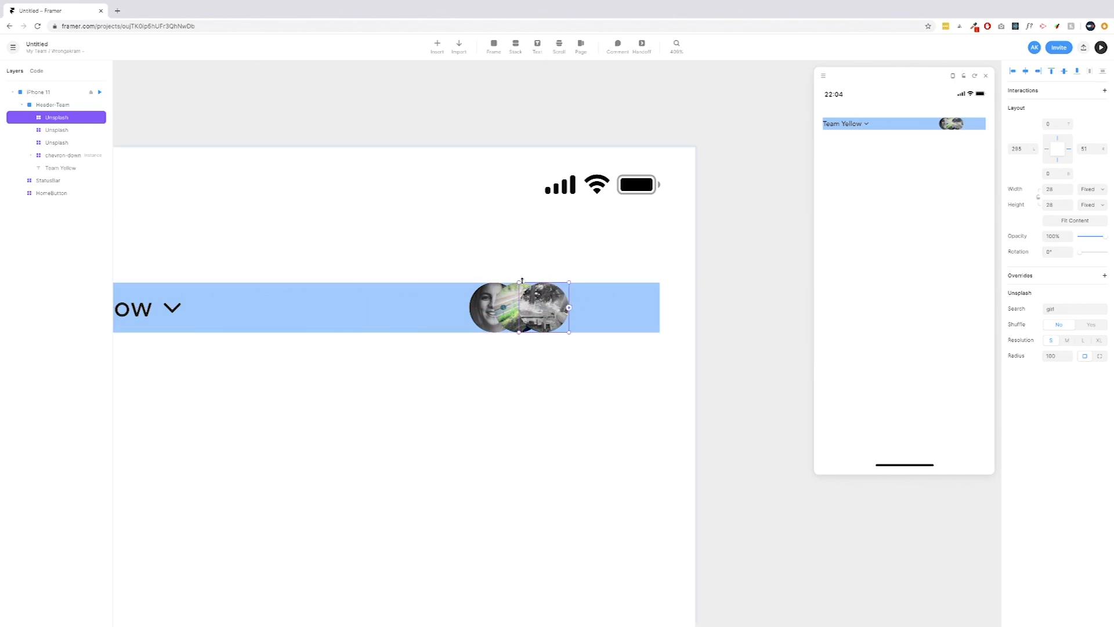
{"action": "left_click_drag", "start_coordinate": [539, 298], "coordinate": [587, 307], "text": "alt"}
Change the search term of the second profile image to "boy" and of the fourth to "man"
{"action": "left_click", "coordinate": [504, 308]}
{"action": "left_click", "coordinate": [1055, 305]}
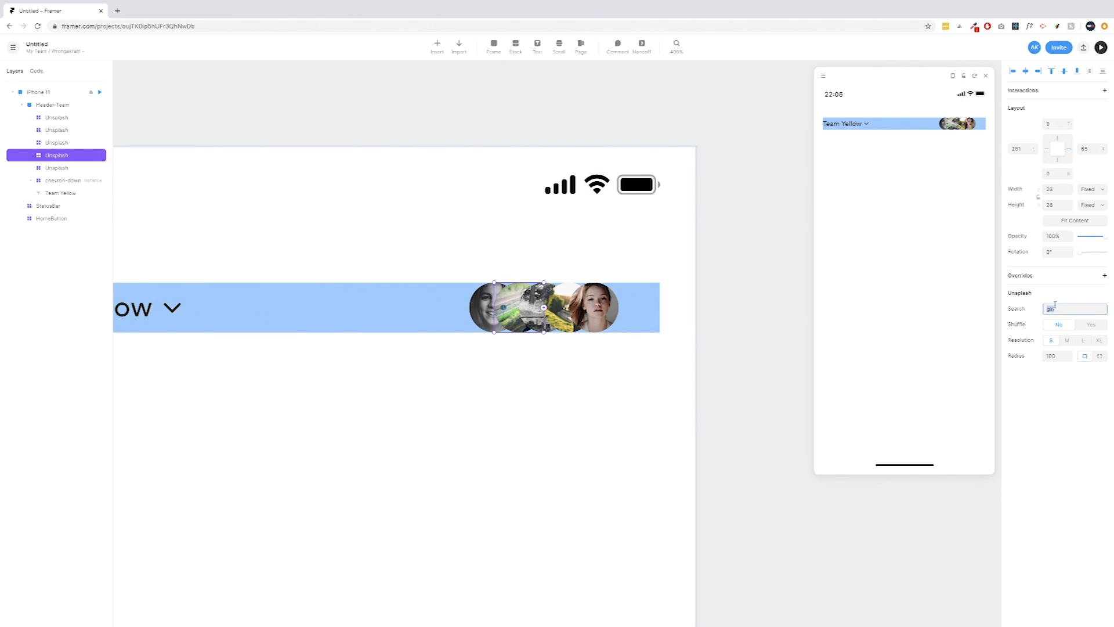
{"action": "type", "text": "boy"}
{"action": "left_click", "coordinate": [606, 308]}
{"action": "left_click", "coordinate": [1069, 306]}
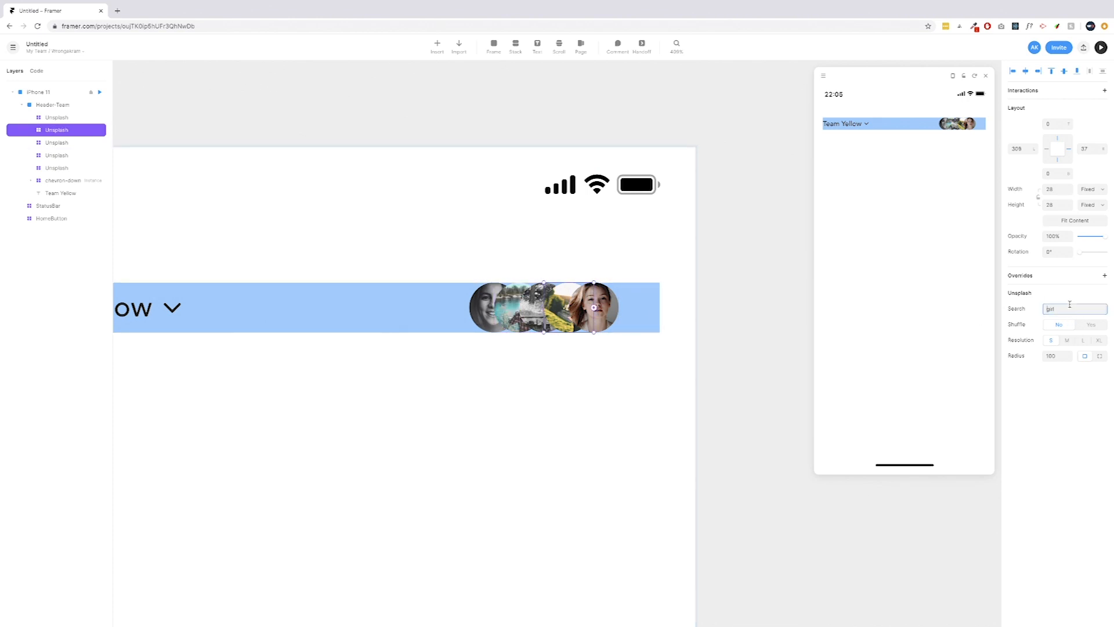
{"action": "key", "text": "ctrl+a"}
{"action": "type", "text": "man"}
Select all five profile images and shift them slightly toward the team name to free space after them
{"action": "left_click_drag", "start_coordinate": [670, 365], "coordinate": [464, 314]}
{"action": "left_click", "coordinate": [505, 316], "text": "shift"}
{"action": "left_click", "coordinate": [481, 314], "text": "shift"}
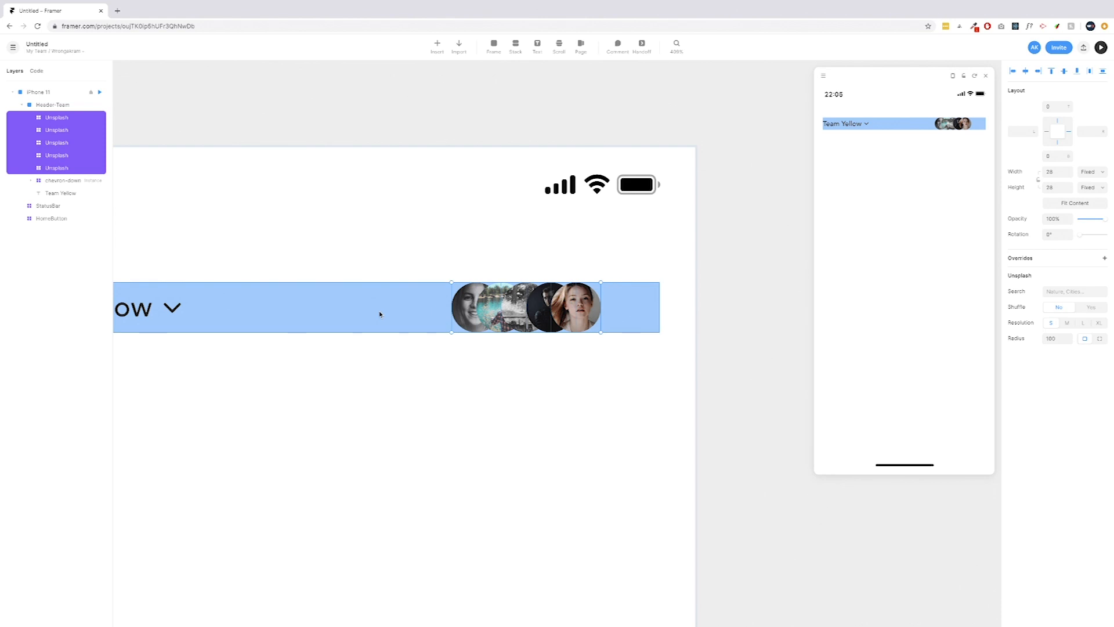
{"action": "left_click", "coordinate": [513, 263]}
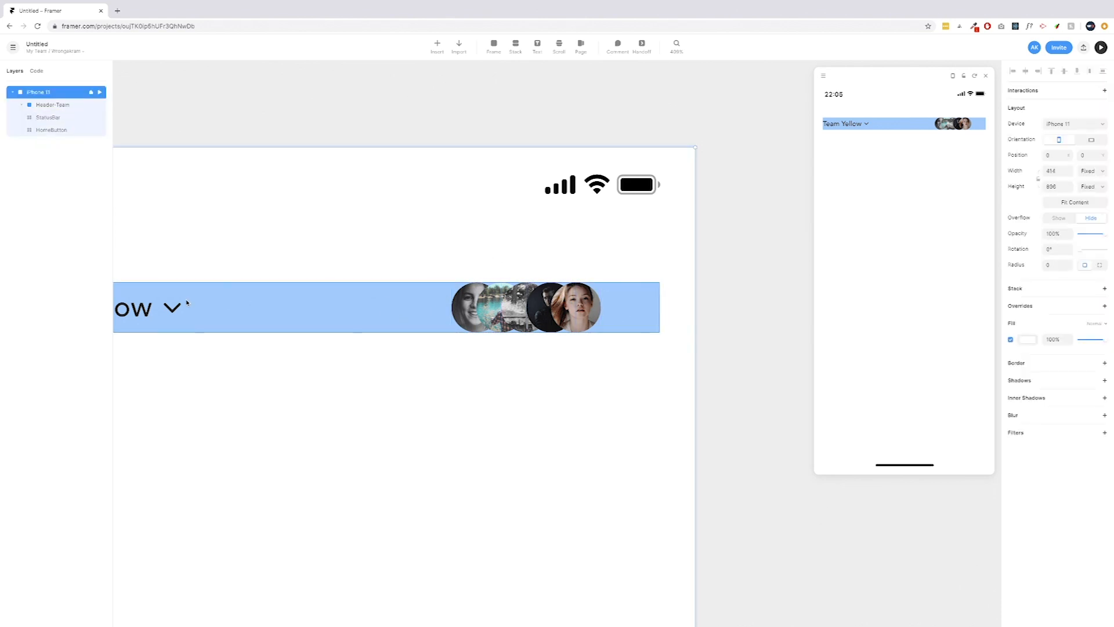
Add the text "+6" and place it flush with the right edge of the Header-Team frame
{"action": "left_click", "coordinate": [538, 45]}
{"action": "left_click", "coordinate": [578, 231]}
{"action": "type", "text": "+6"}
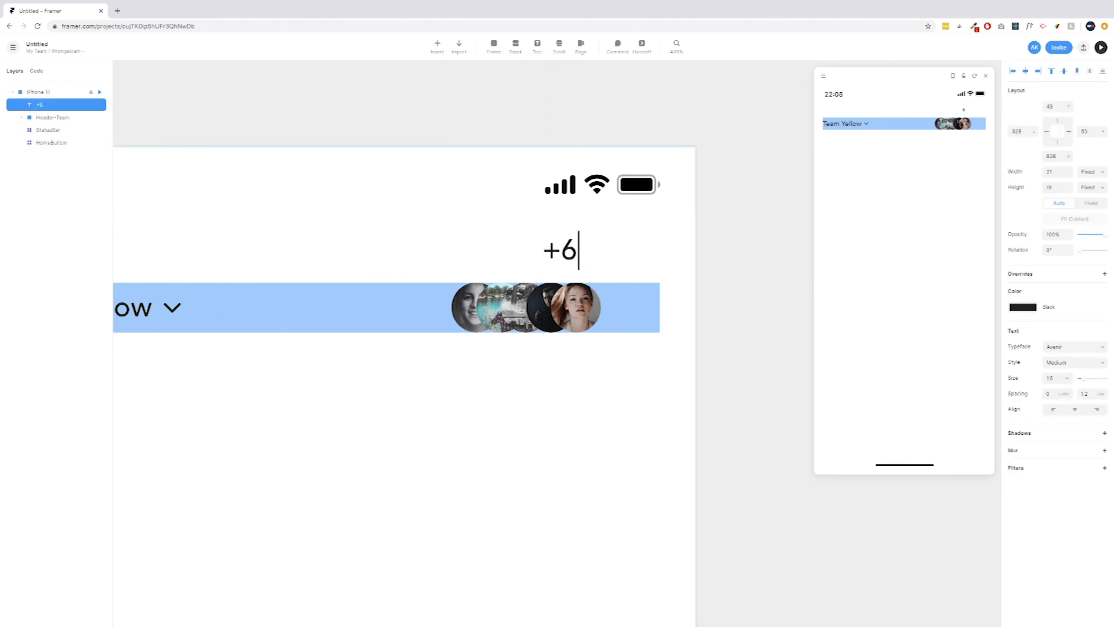
{"action": "key", "text": "Escape"}
{"action": "left_click_drag", "start_coordinate": [580, 256], "coordinate": [628, 310]}
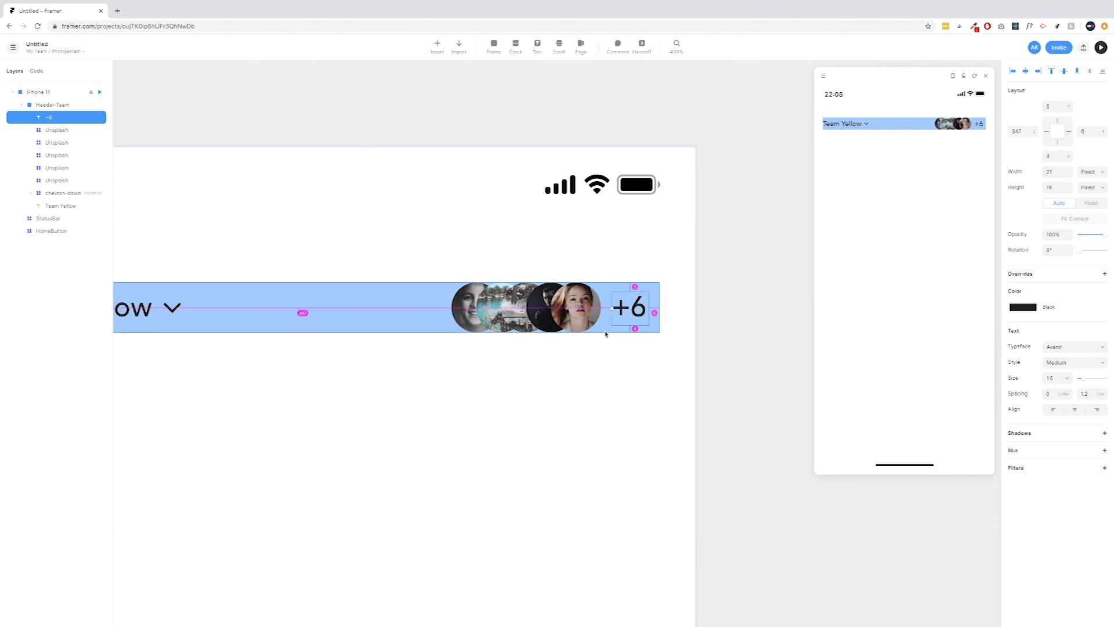
{"action": "left_click_drag", "start_coordinate": [629, 308], "coordinate": [642, 303]}
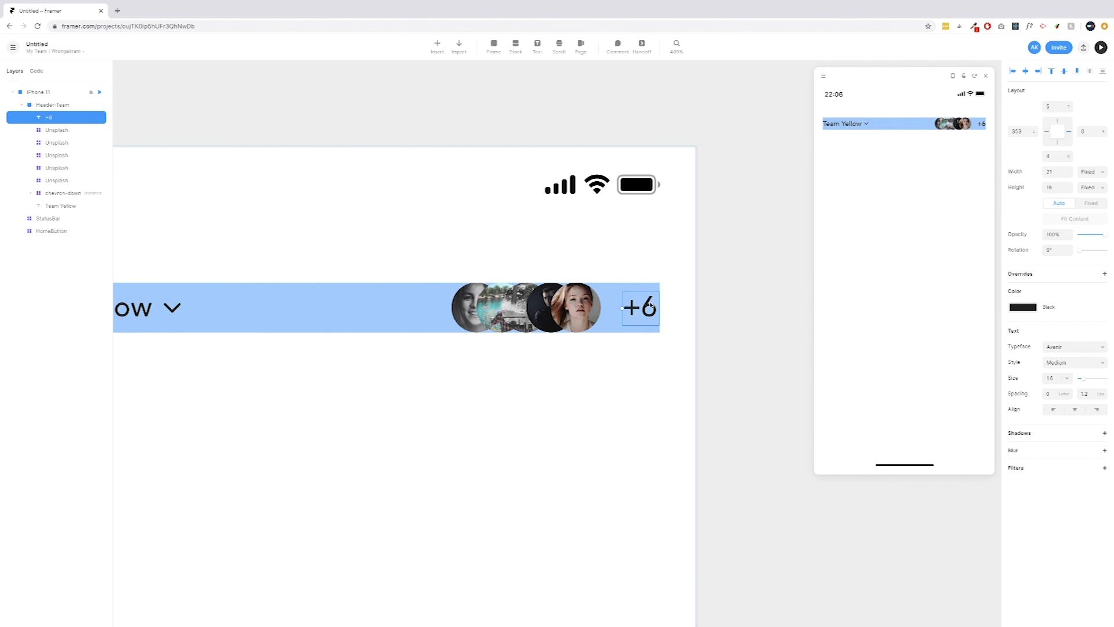
Nudge the five profile images together toward the +6 text, leaving a gap of about 8
{"action": "left_click", "coordinate": [571, 314]}
{"action": "left_click", "coordinate": [542, 317], "text": "shift"}
{"action": "left_click", "coordinate": [511, 316], "text": "shift"}
{"action": "left_click", "coordinate": [489, 316], "text": "shift"}
{"action": "left_click", "coordinate": [468, 317], "text": "shift"}
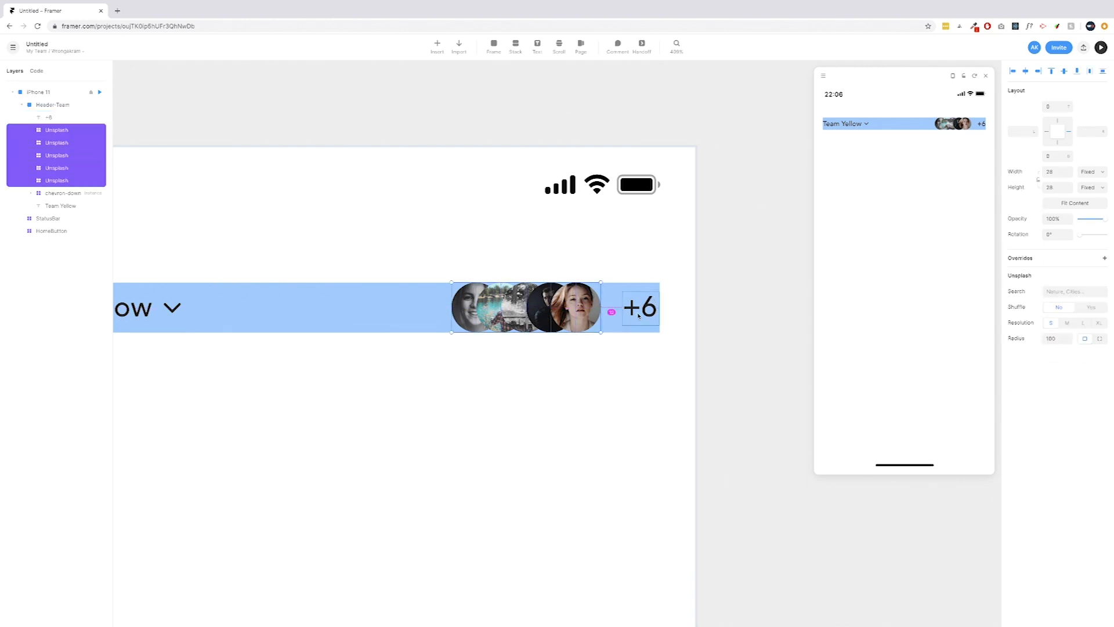
{"action": "key", "text": "Right"}
{"action": "key", "text": "Right"}
{"action": "key", "text": "Right"}
{"action": "key", "text": "Right"}
{"action": "key", "text": "Right"}
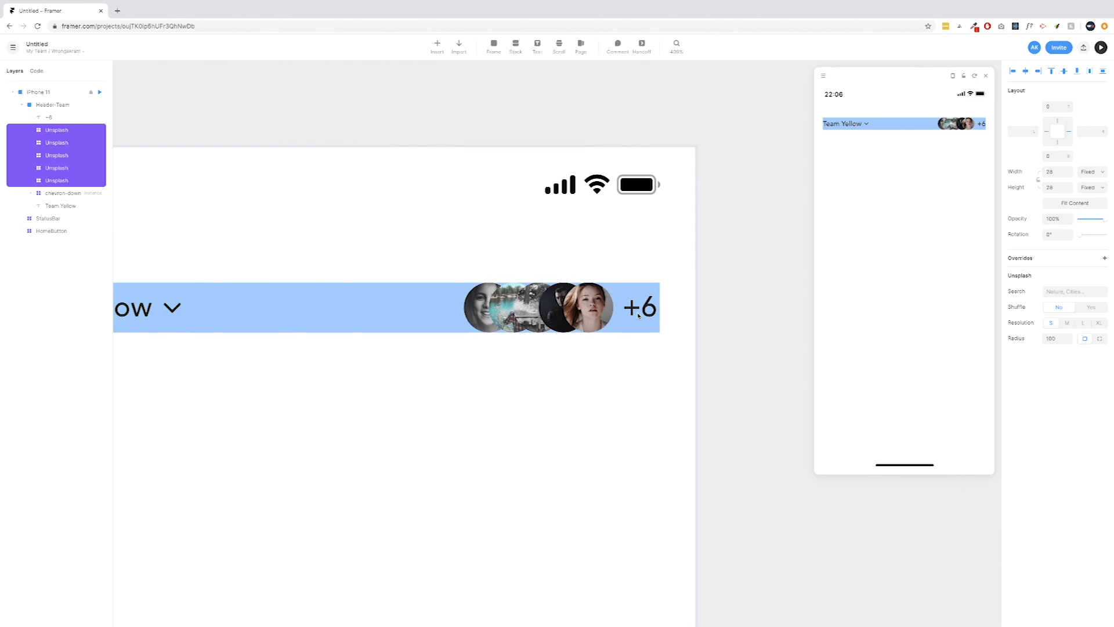
{"action": "key", "text": "Left"}
{"action": "key", "text": "Left"}
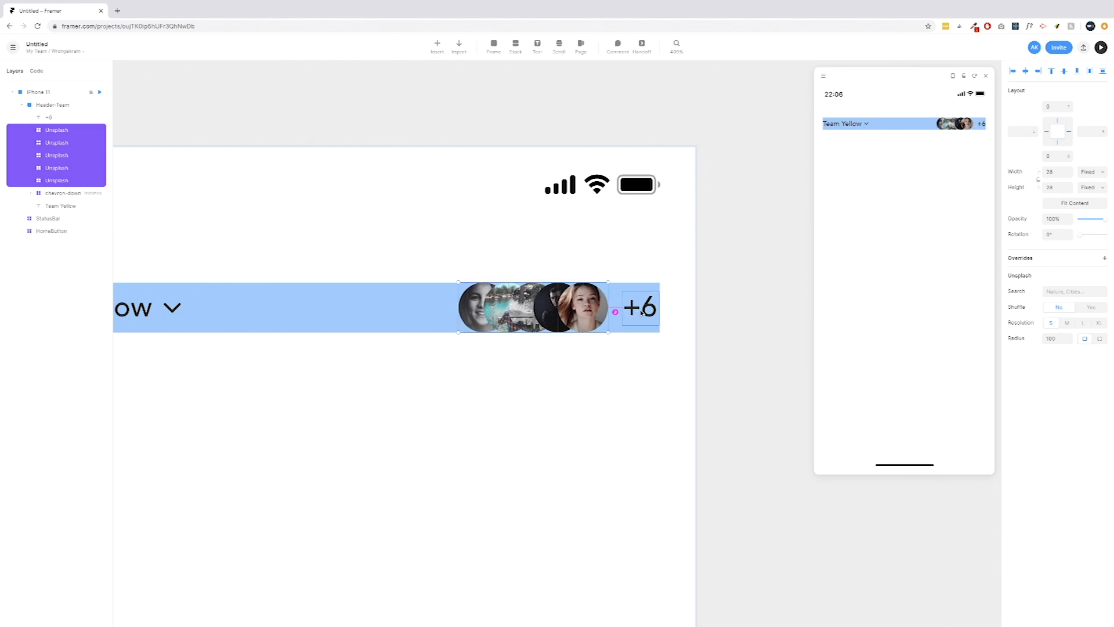
Turn off the fill of the Header-Team frame
{"action": "left_click", "coordinate": [391, 306]}
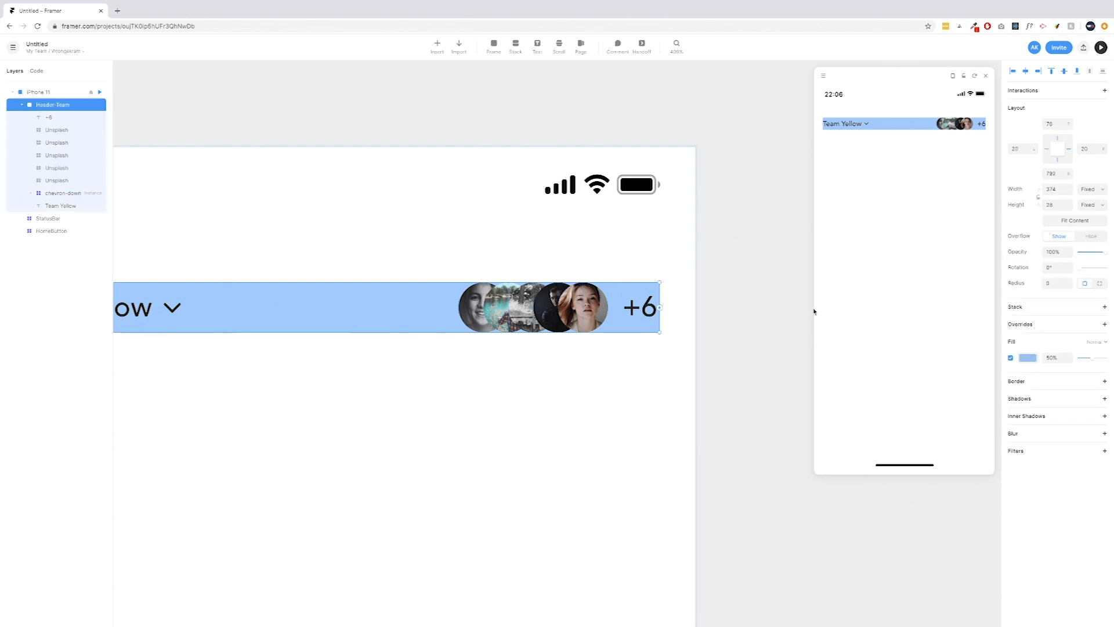
{"action": "left_click", "coordinate": [1012, 358]}
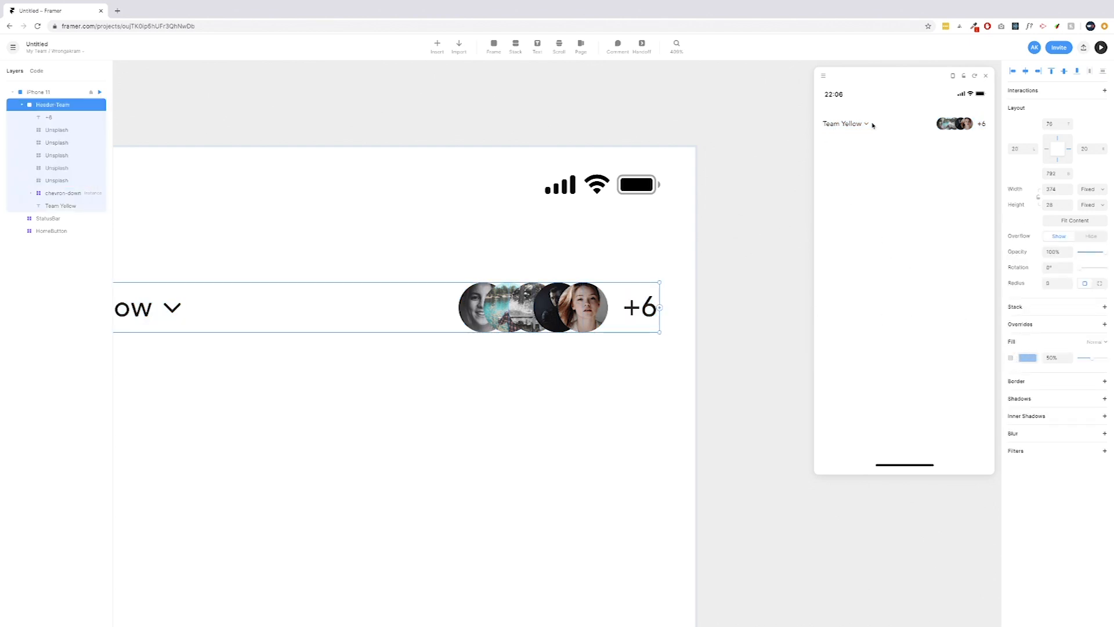
Create a shared color named "Purlue" with hex 5131F2 for the +6 text
{"action": "left_click", "coordinate": [640, 306]}
{"action": "left_click", "coordinate": [1027, 310]}
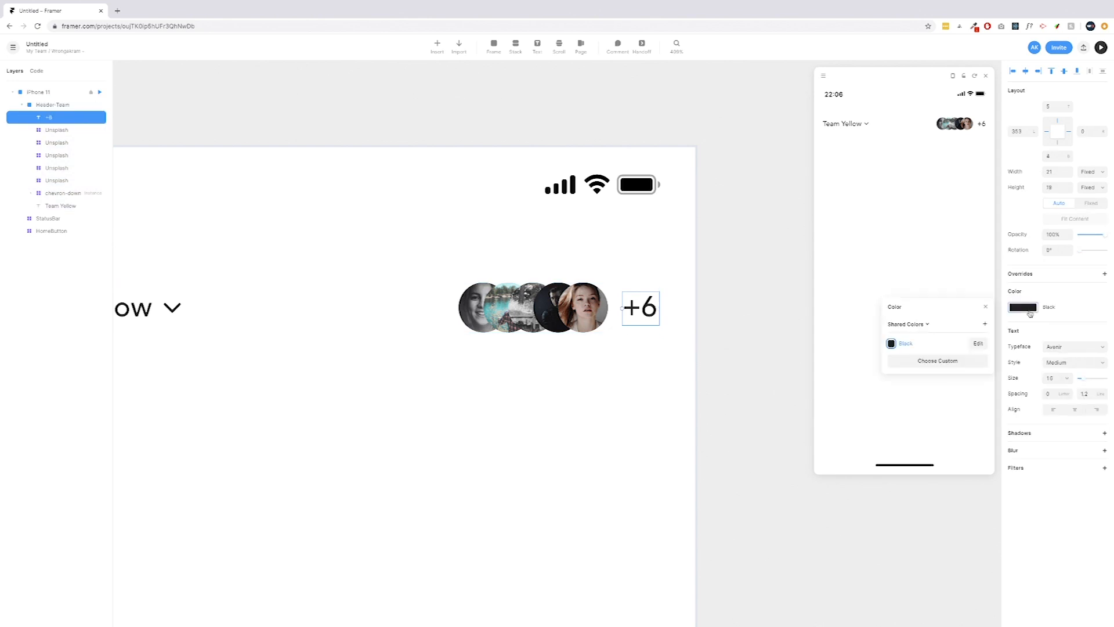
{"action": "left_click", "coordinate": [985, 324]}
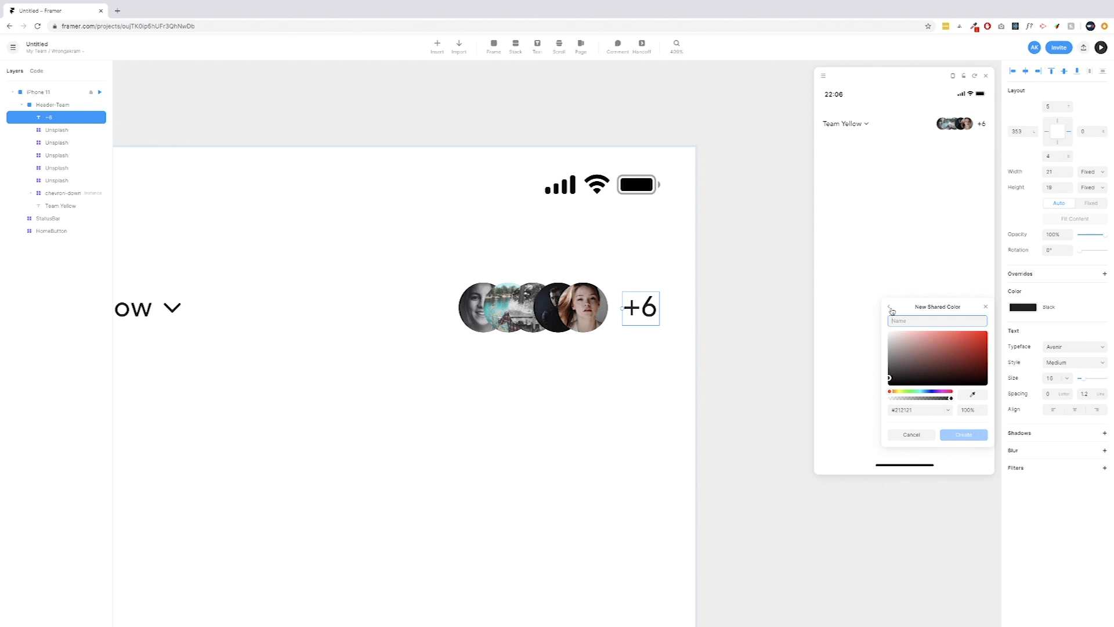
{"action": "left_click", "coordinate": [904, 414]}
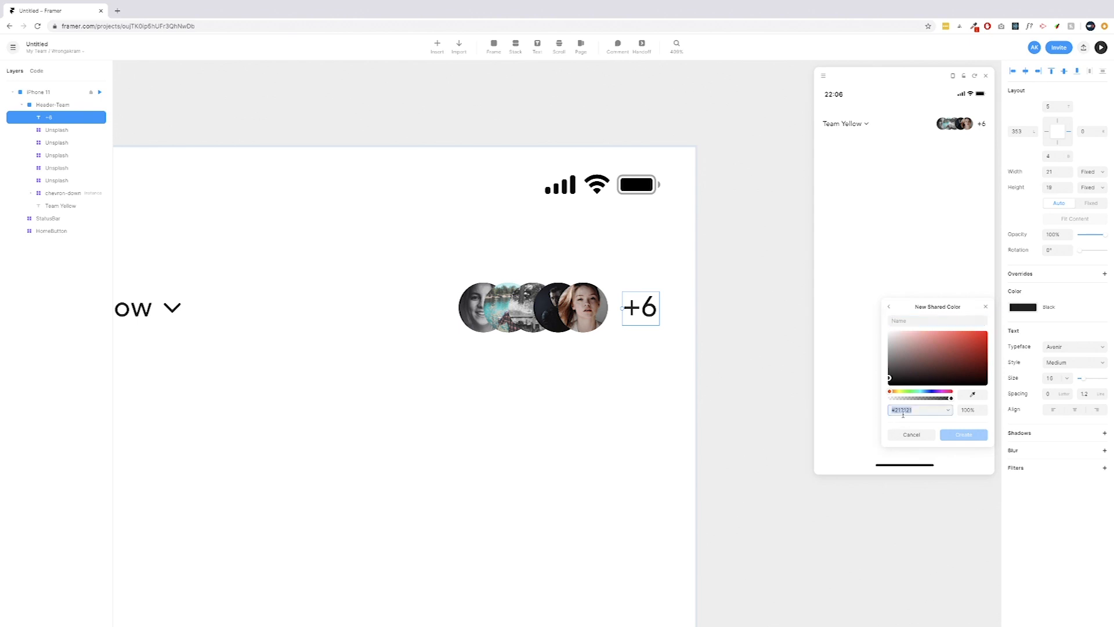
{"action": "type", "text": "5131f2"}
{"action": "key", "text": "Return"}
{"action": "left_click", "coordinate": [937, 321]}
{"action": "type", "text": "Pur"}
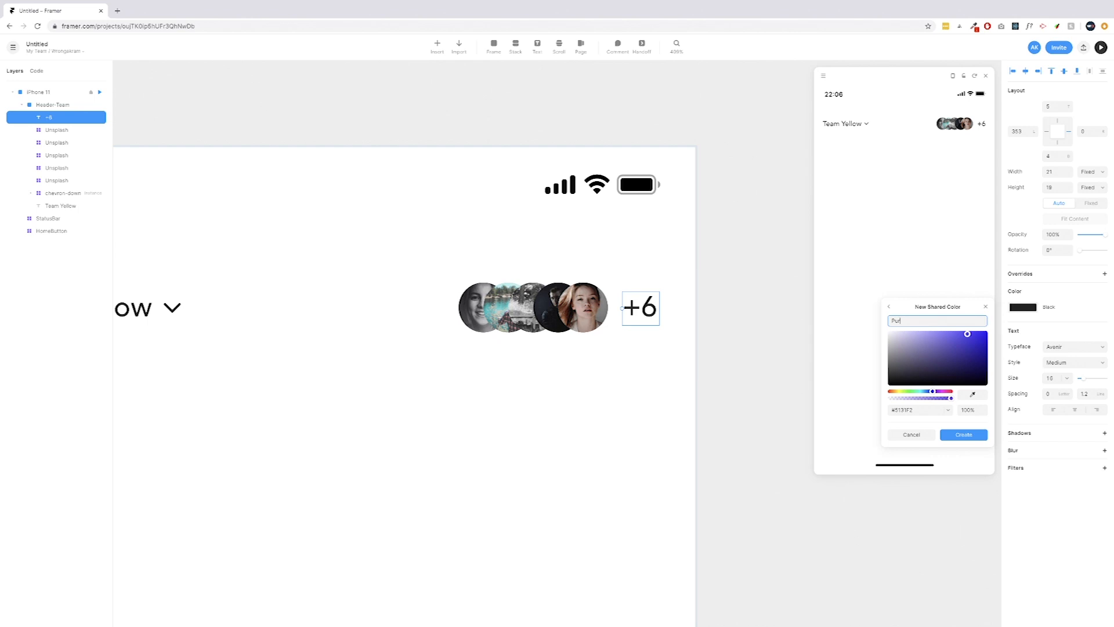
{"action": "type", "text": "lue"}
{"action": "key", "text": "Return"}
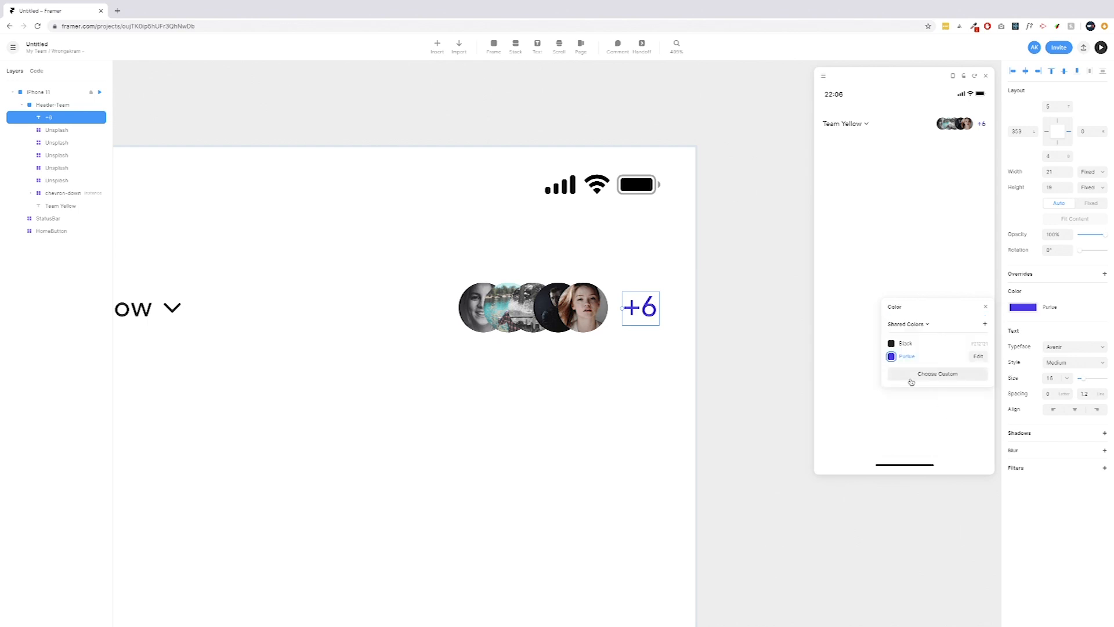
Switch the StatusBar's time format to 12h
{"action": "scroll", "coordinate": [504, 305], "scroll_direction": "left", "scroll_amount": 3}
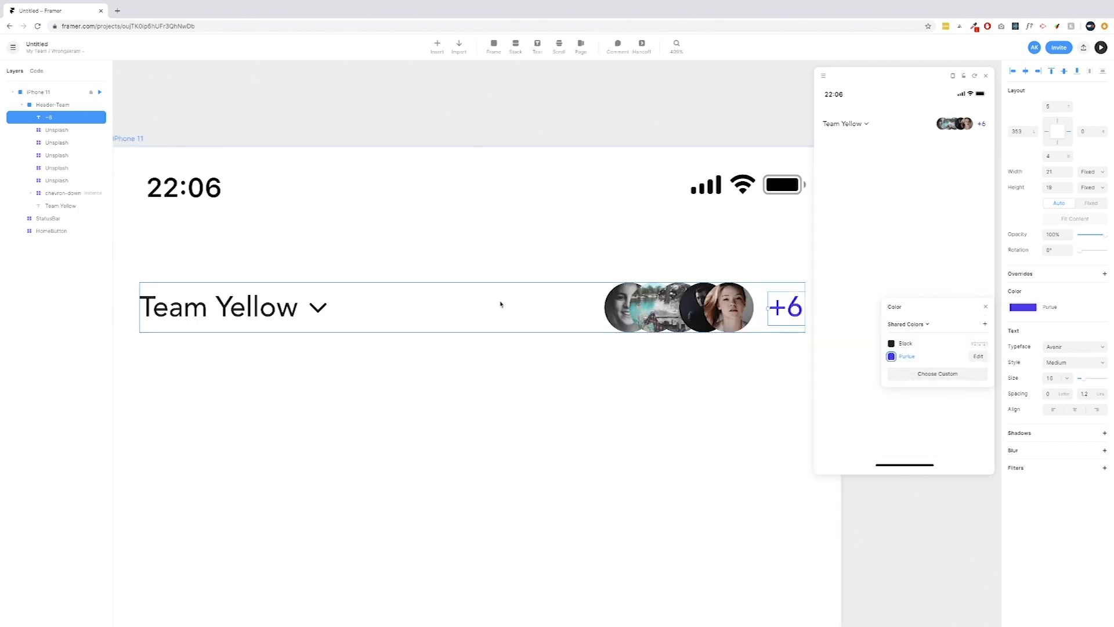
{"action": "scroll", "coordinate": [505, 304], "scroll_direction": "down", "scroll_amount": 3}
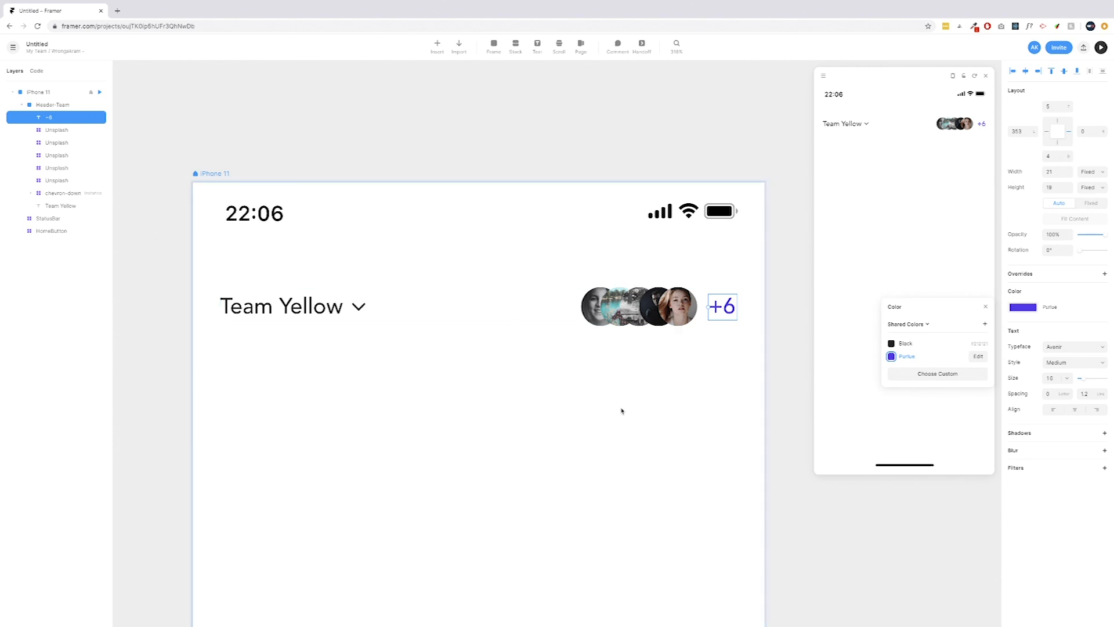
{"action": "left_click", "coordinate": [284, 215]}
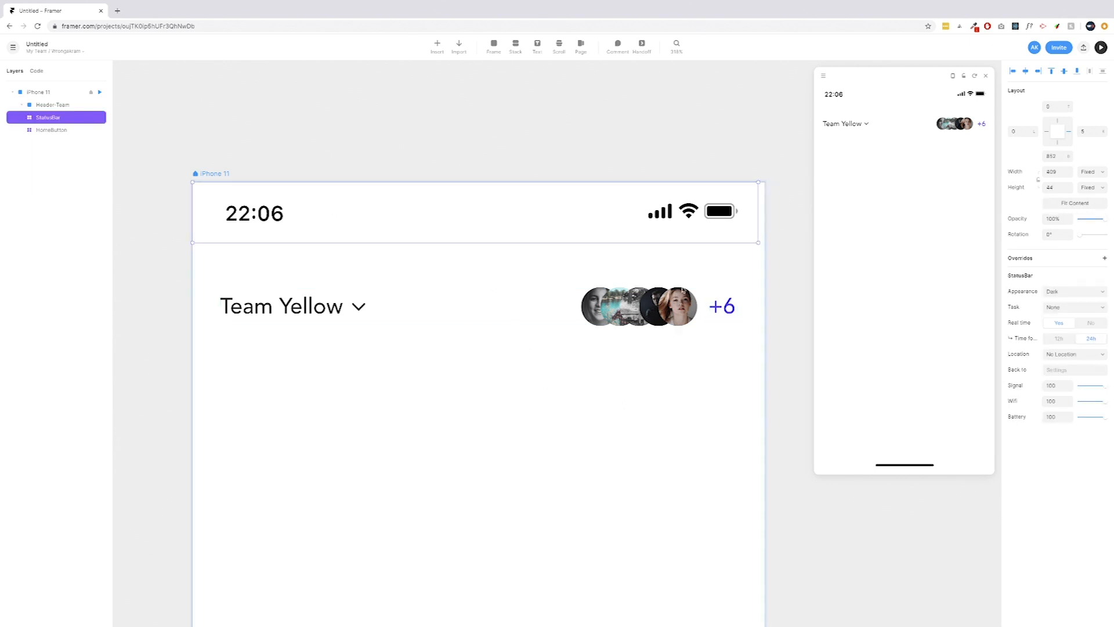
{"action": "left_click", "coordinate": [1054, 339]}
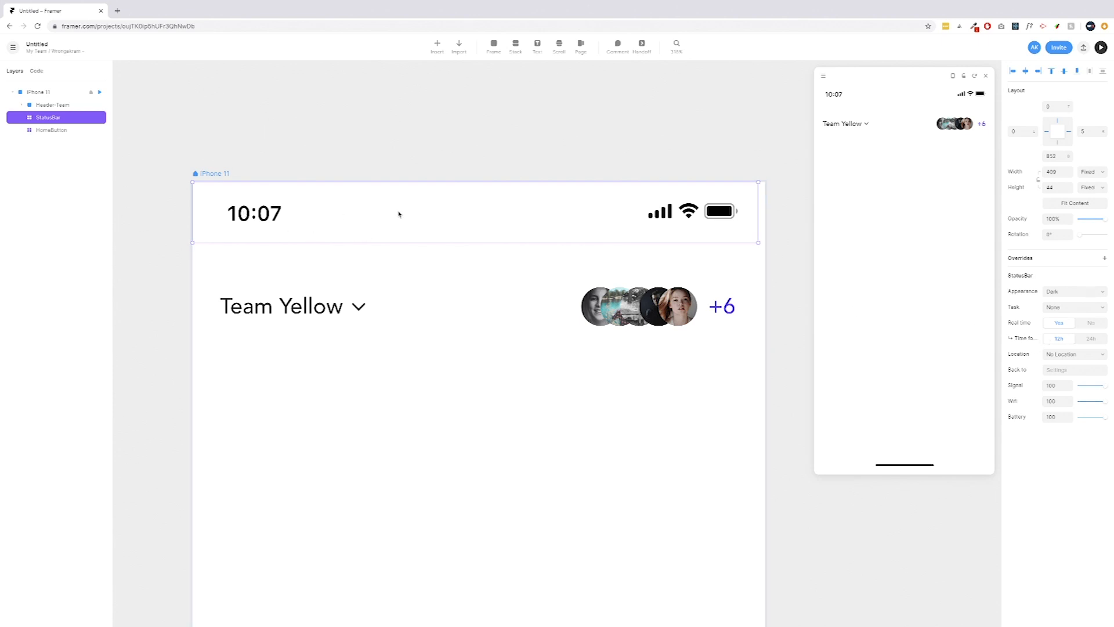
Wrap the +6 text and the five Unsplash images in a new frame inside Header-Team
{"action": "scroll", "coordinate": [441, 273], "scroll_direction": "down", "scroll_amount": 1}
{"action": "left_click", "coordinate": [475, 283]}
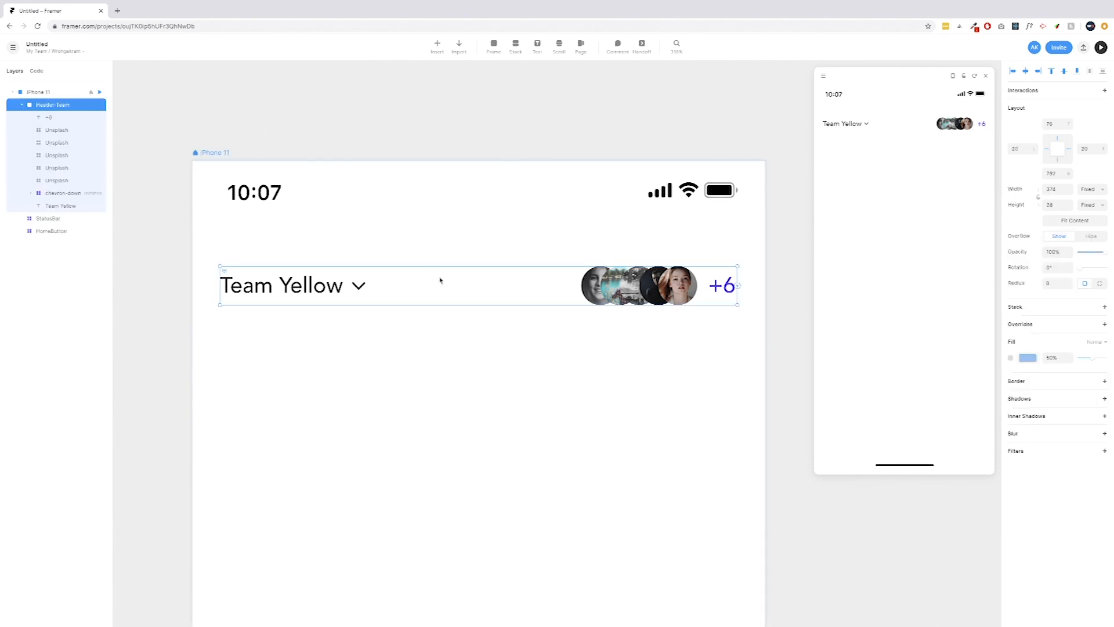
{"action": "scroll", "coordinate": [454, 207], "scroll_direction": "down", "scroll_amount": 4}
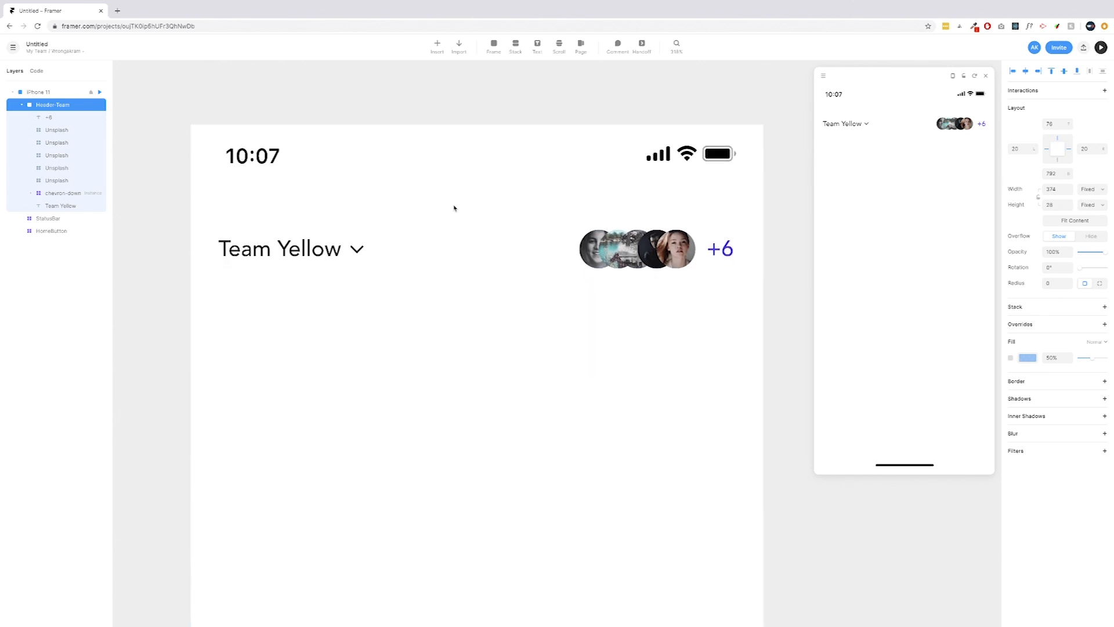
{"action": "scroll", "coordinate": [365, 219], "scroll_direction": "up", "scroll_amount": 1}
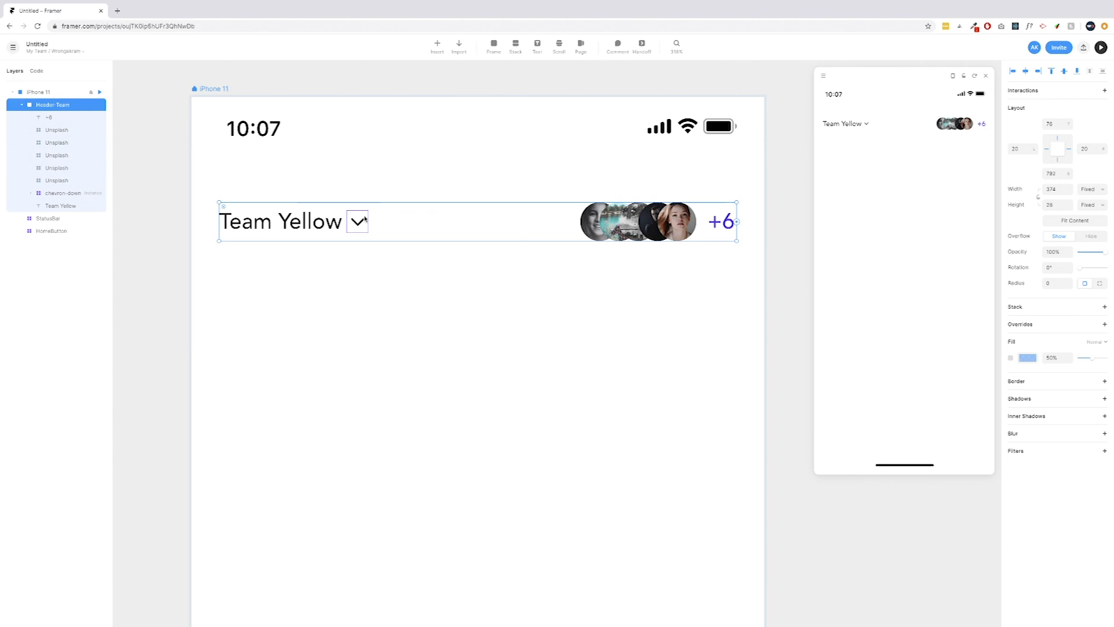
{"action": "left_click", "coordinate": [56, 120]}
{"action": "left_click", "coordinate": [68, 180], "text": "shift"}
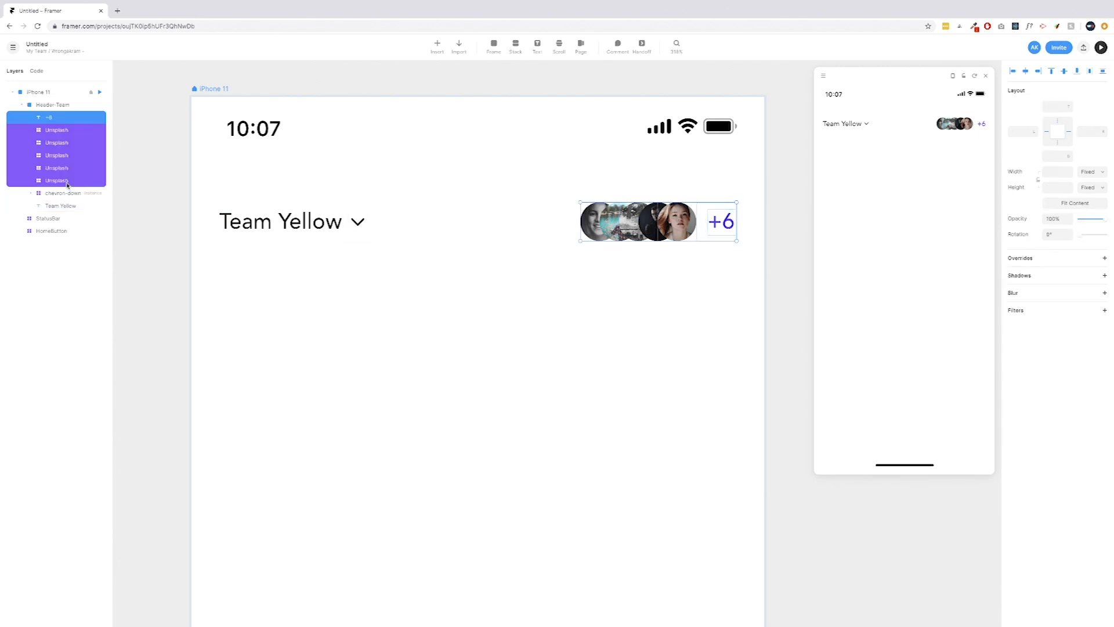
{"action": "right_click", "coordinate": [56, 124]}
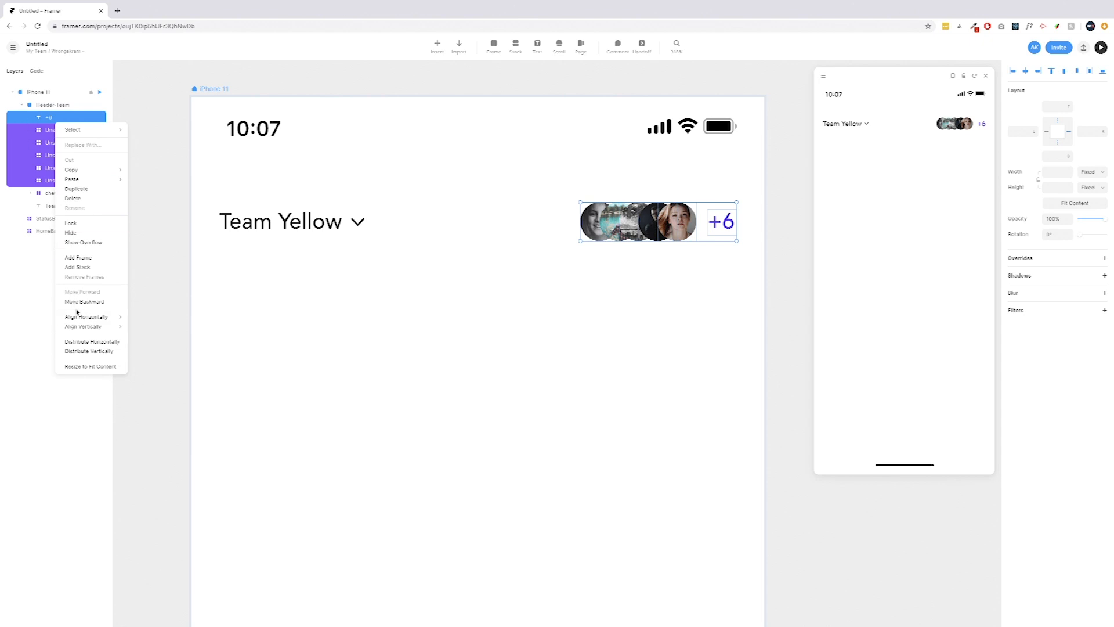
{"action": "left_click", "coordinate": [85, 259]}
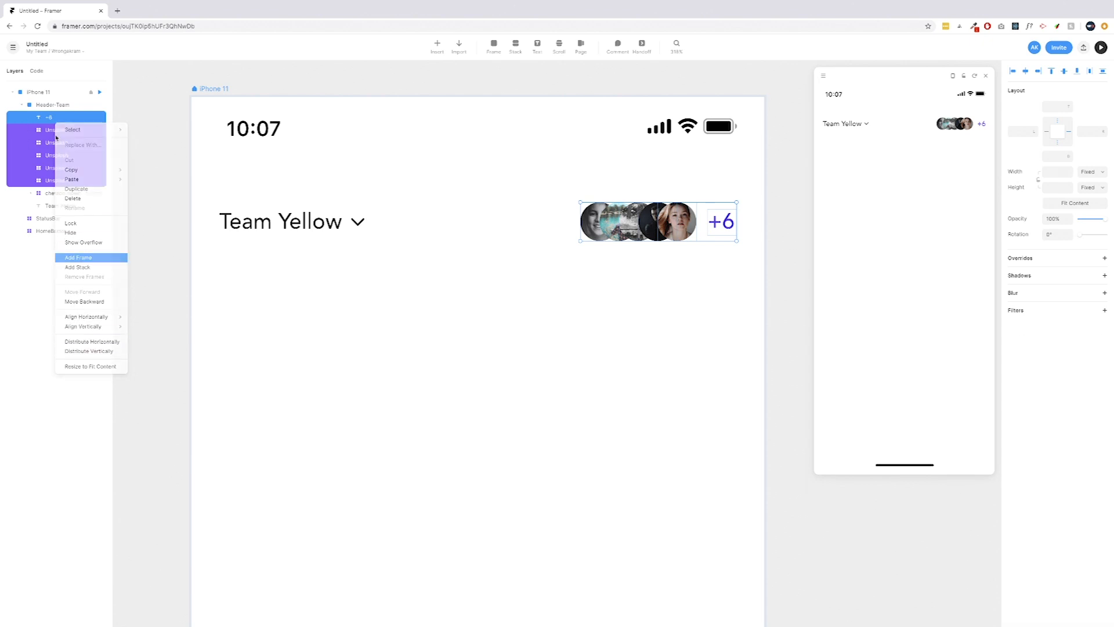
Rename the new frame "Team members" and collapse it in the layer list
{"action": "double_click", "coordinate": [68, 118]}
{"action": "type", "text": "Team members"}
{"action": "key", "text": "Return"}
{"action": "left_click", "coordinate": [31, 118]}
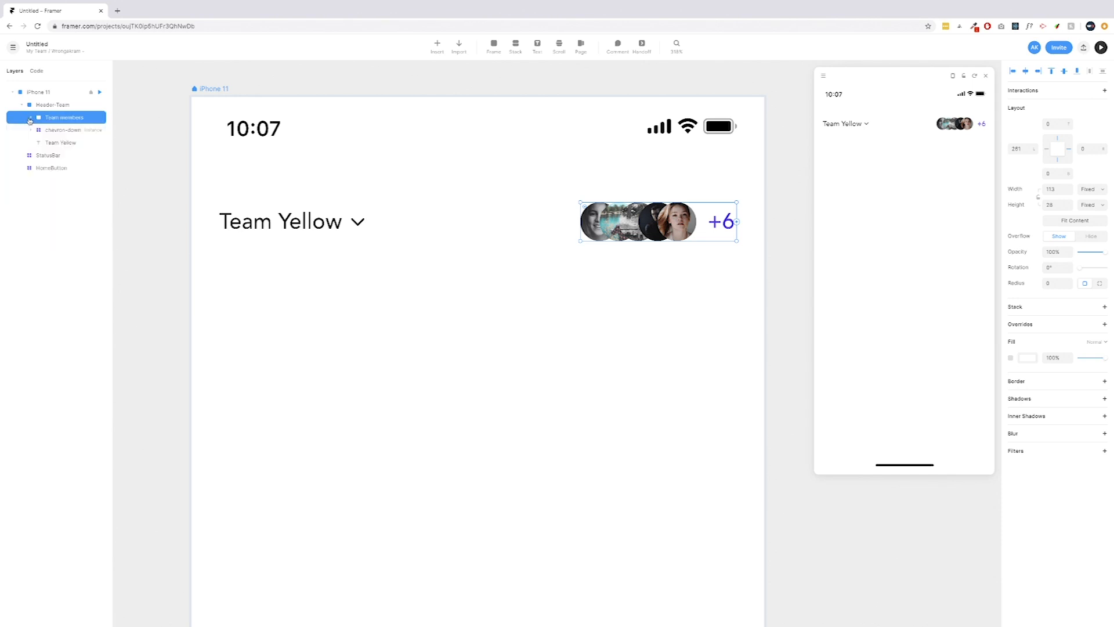
{"action": "left_click", "coordinate": [69, 145]}
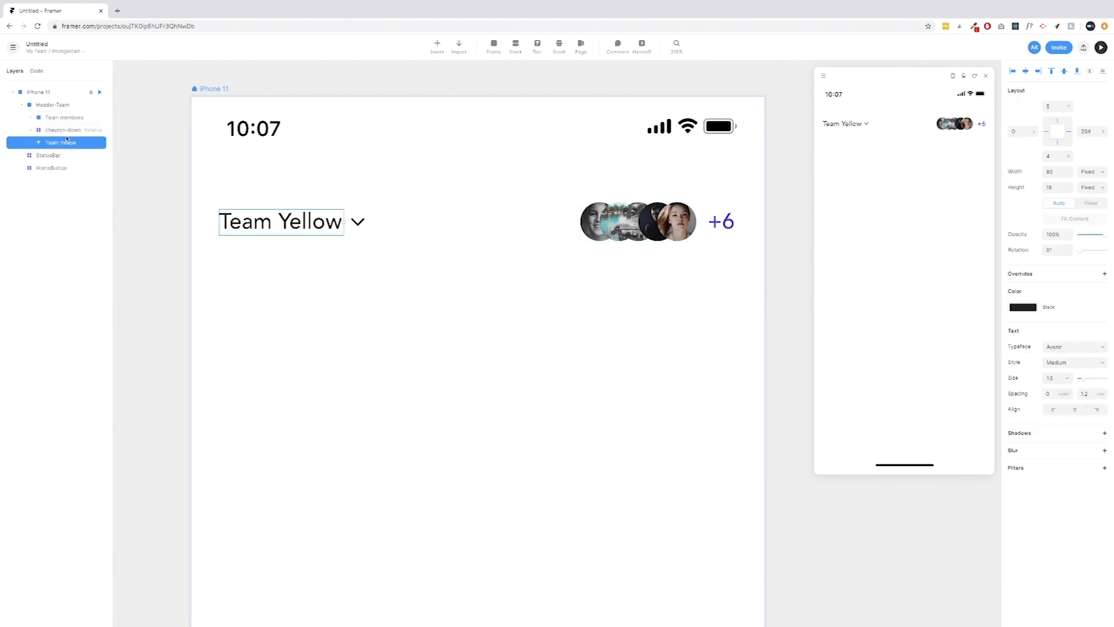
{"action": "left_click", "coordinate": [65, 131]}
{"action": "left_click", "coordinate": [62, 155], "text": "shift"}
{"action": "right_click", "coordinate": [64, 155]}
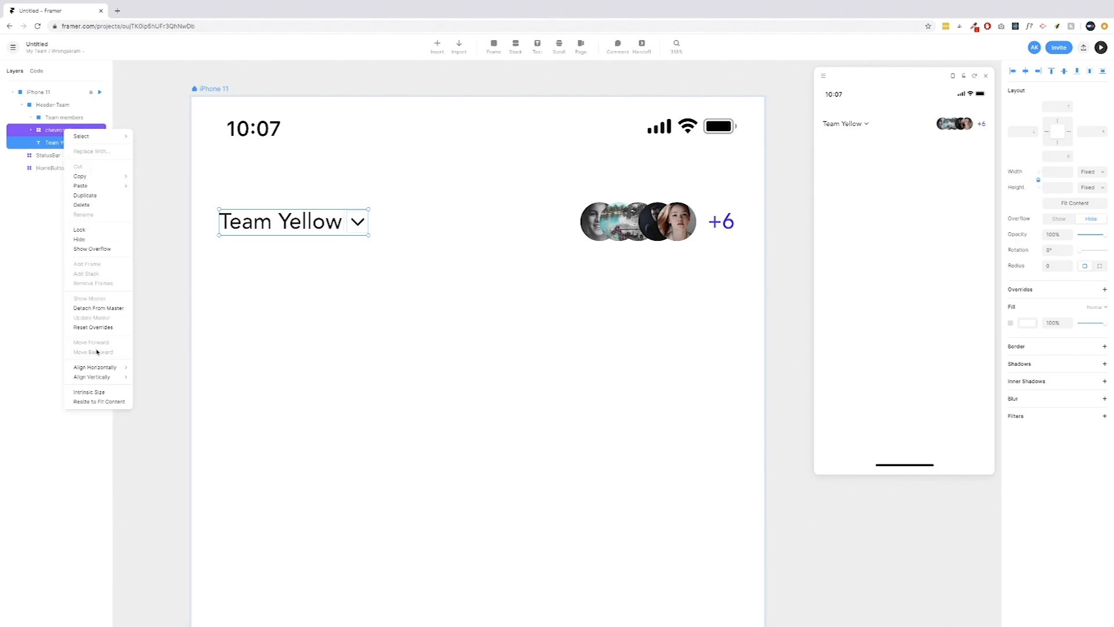
{"action": "left_click", "coordinate": [189, 209]}
{"action": "left_click", "coordinate": [226, 203]}
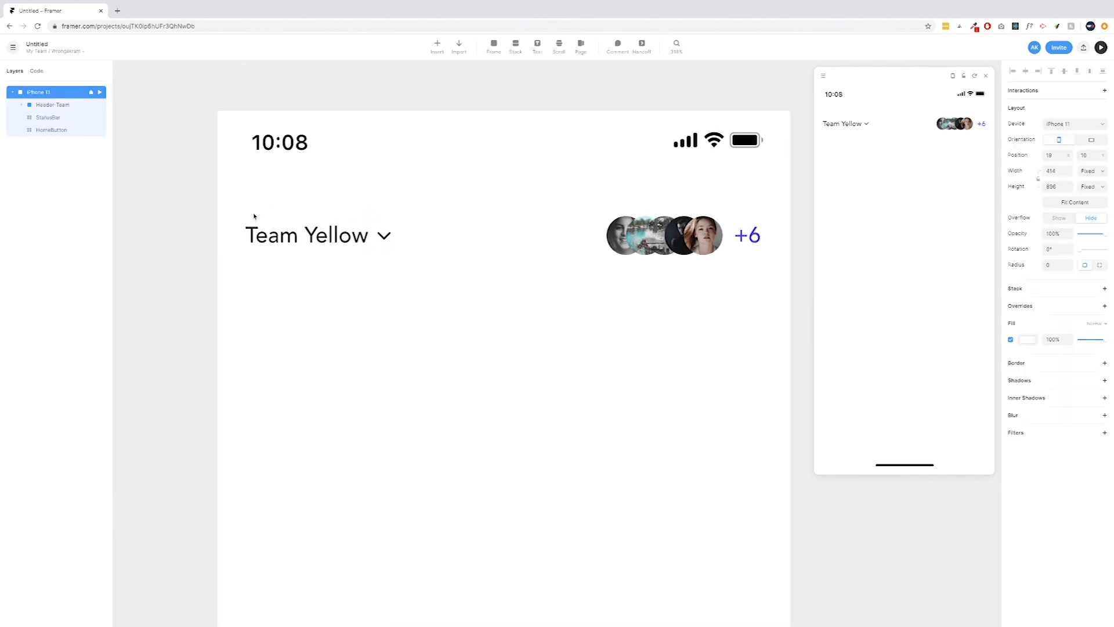
Wrap the Team Yellow text and its chevron in a new frame inside Header-Team
{"action": "double_click", "coordinate": [353, 224]}
{"action": "left_click", "coordinate": [317, 223], "text": "shift"}
{"action": "right_click", "coordinate": [305, 219]}
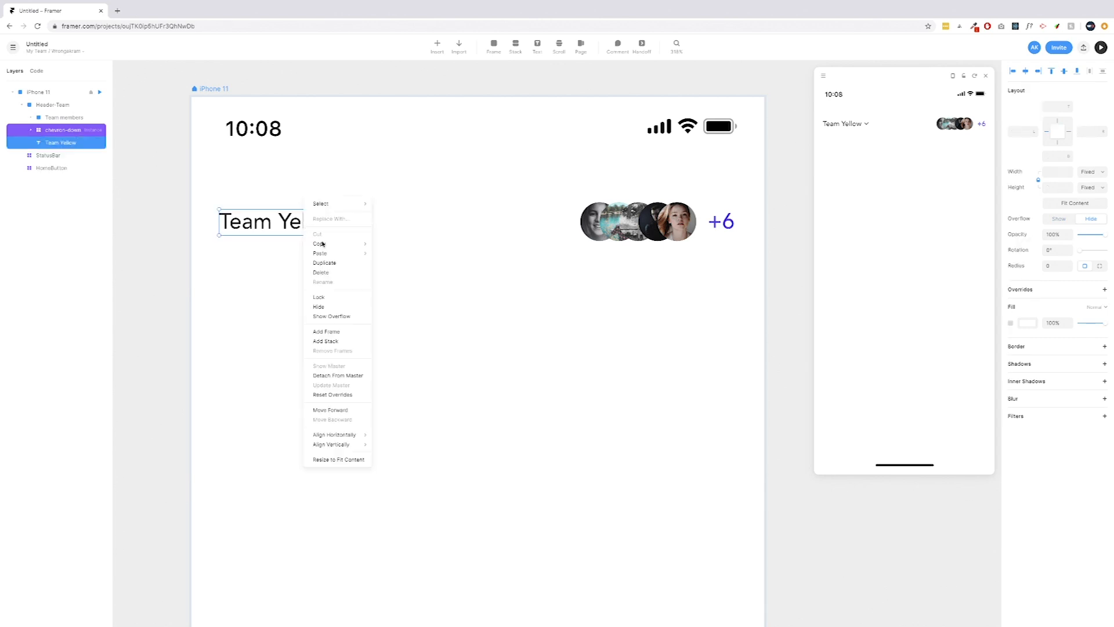
{"action": "left_click", "coordinate": [343, 332]}
Rename the frame around the Team Yellow text and chevron "Team" and collapse it in the layer list
{"action": "double_click", "coordinate": [65, 132]}
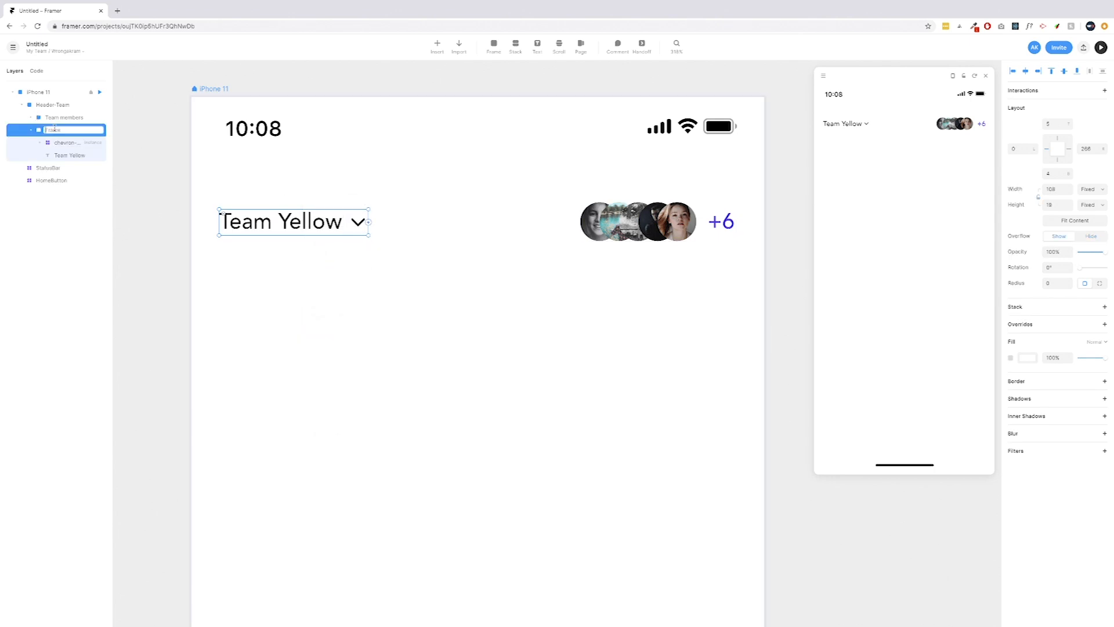
{"action": "type", "text": "T"}
{"action": "key", "text": "Return"}
{"action": "left_click", "coordinate": [31, 130]}
Reorder the layers in Header-Team so that Team sits above Team members
{"action": "left_click", "coordinate": [44, 105]}
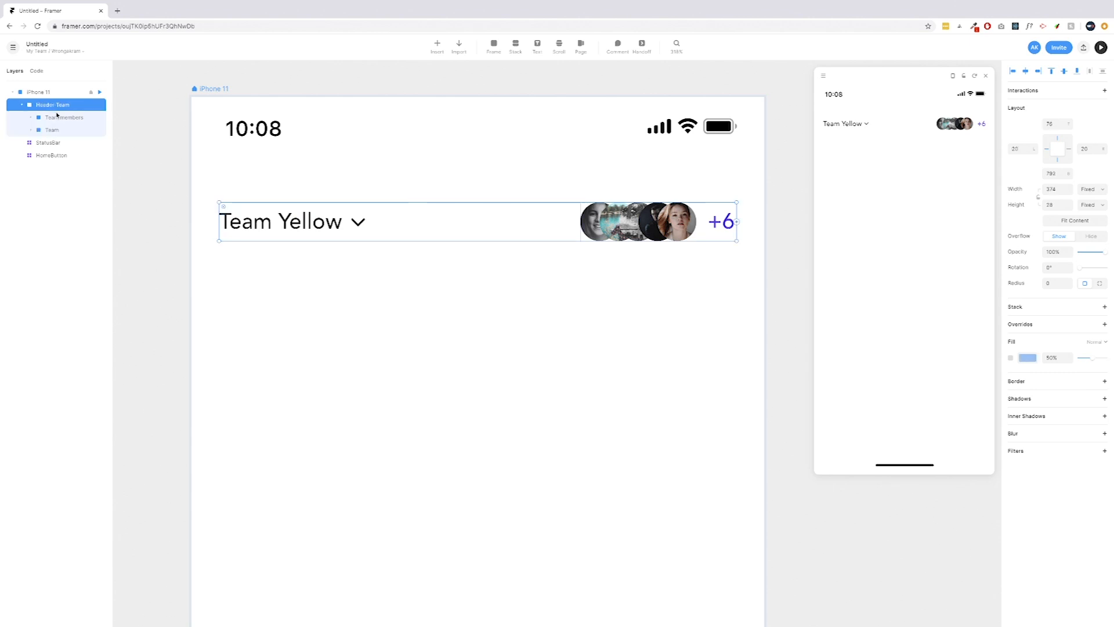
{"action": "left_click", "coordinate": [58, 117]}
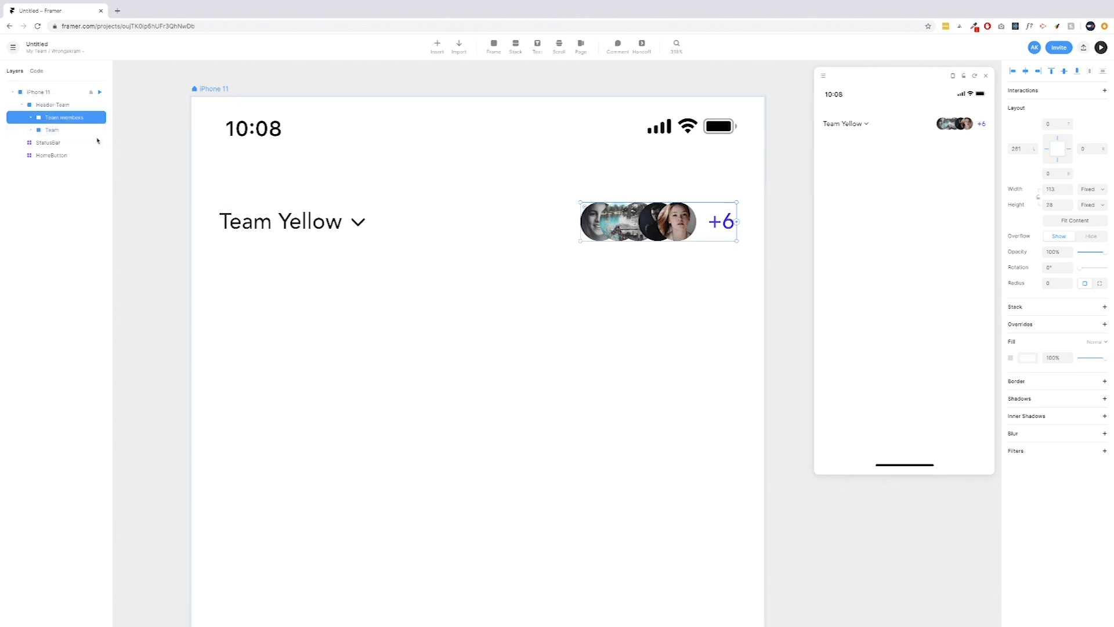
{"action": "left_click", "coordinate": [235, 217]}
{"action": "left_click_drag", "start_coordinate": [51, 130], "coordinate": [58, 123]}
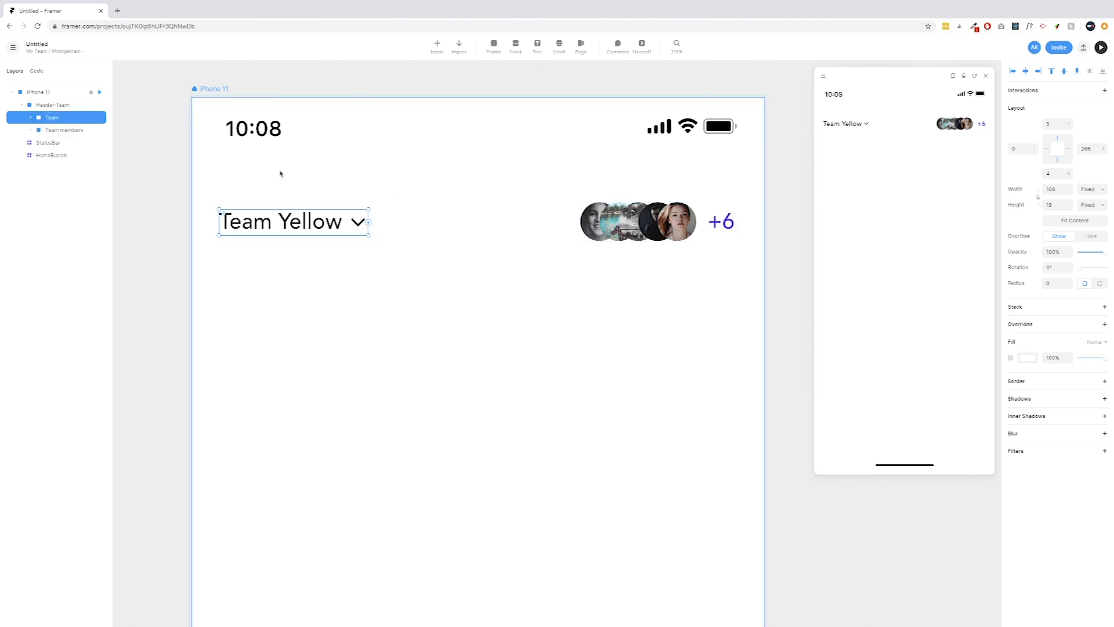
{"action": "left_click", "coordinate": [532, 278]}
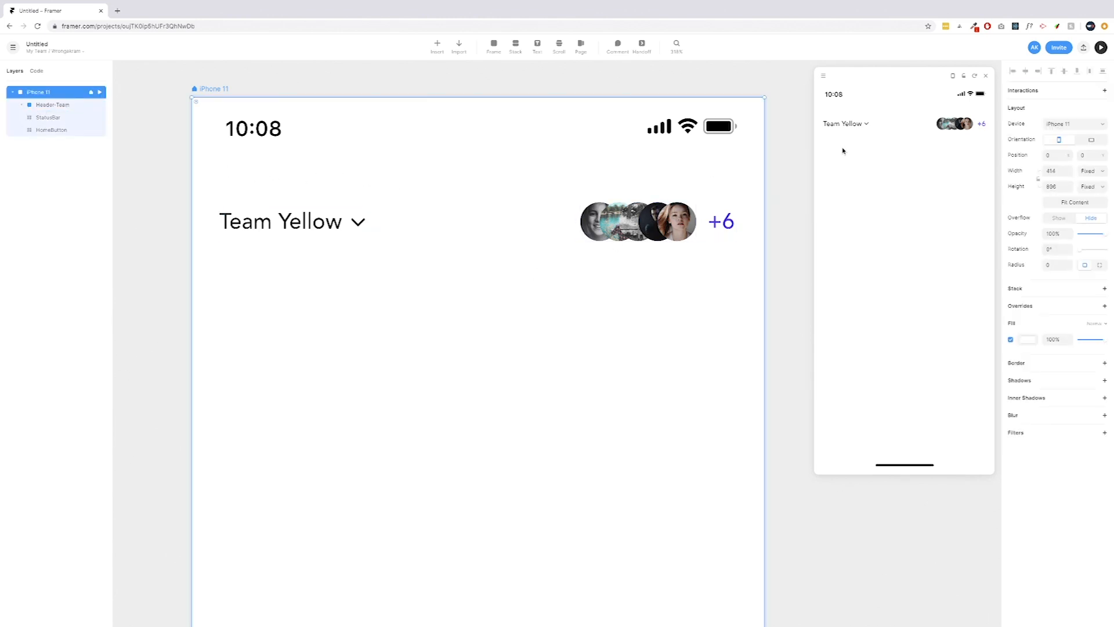
Draw a frame about 374 by 32 directly below the team header, spanning the header's width
{"action": "scroll", "coordinate": [696, 280], "scroll_direction": "down", "scroll_amount": 2}
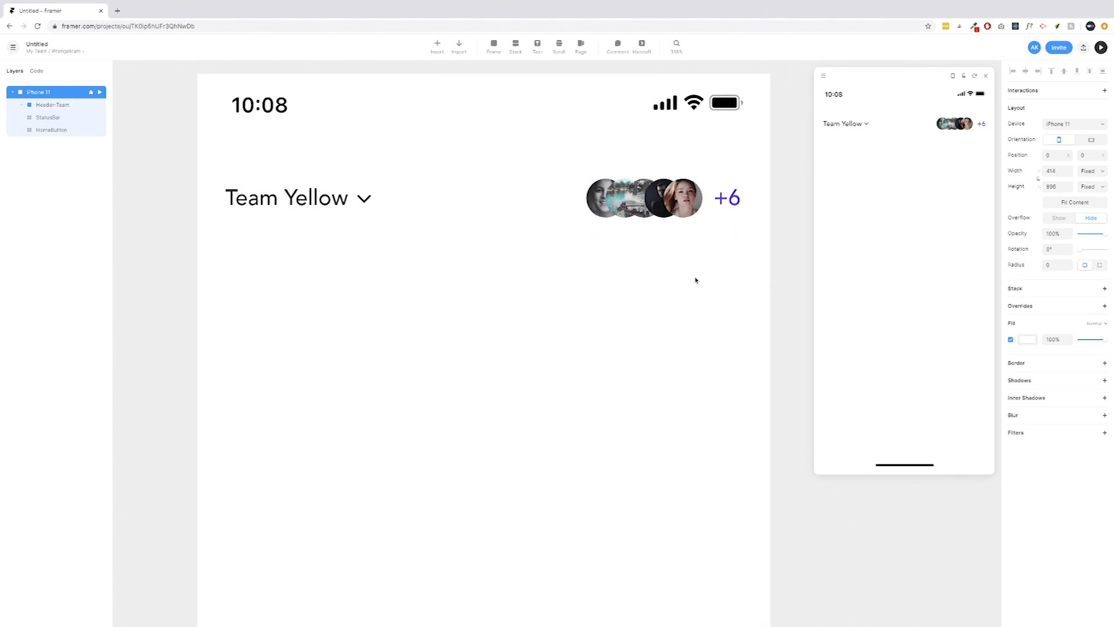
{"action": "left_click", "coordinate": [436, 50]}
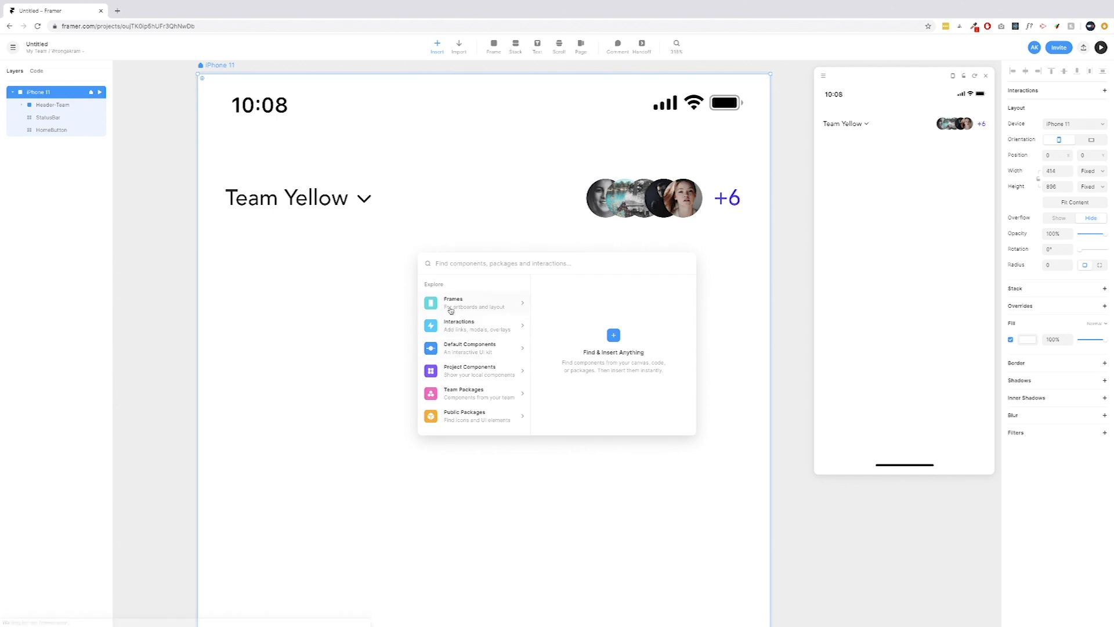
{"action": "left_click", "coordinate": [495, 51]}
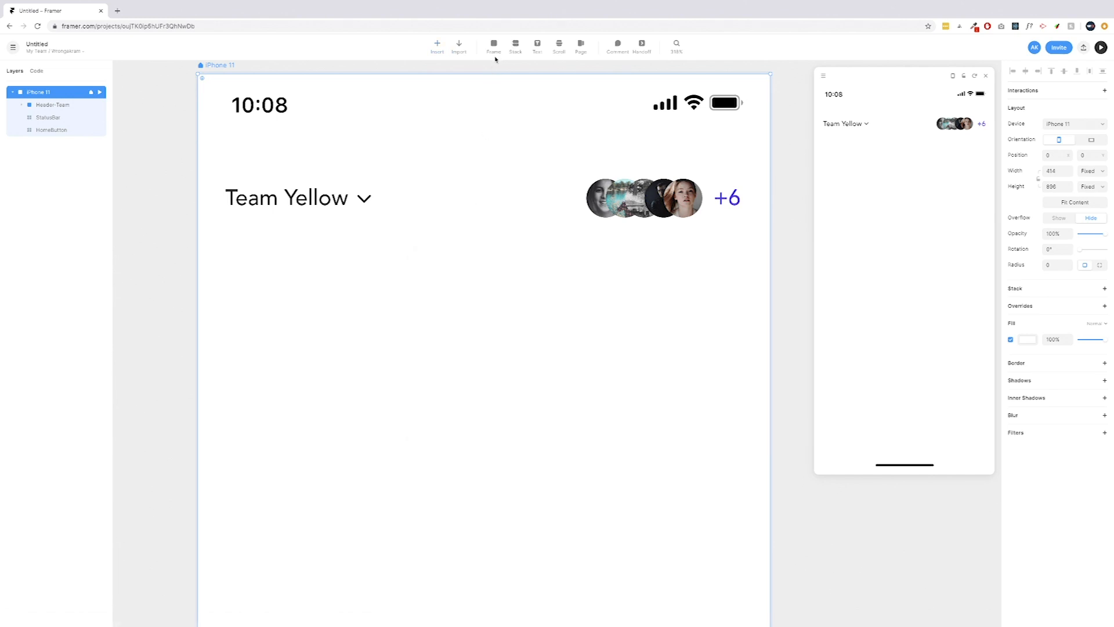
{"action": "left_click", "coordinate": [494, 48]}
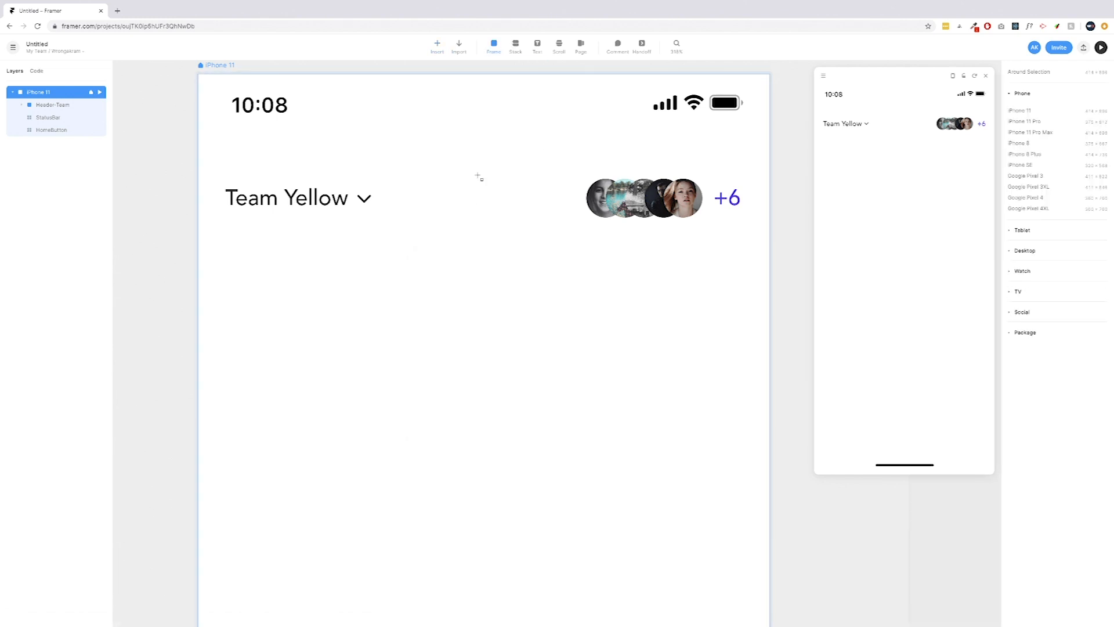
{"action": "left_click_drag", "start_coordinate": [226, 237], "coordinate": [746, 287]}
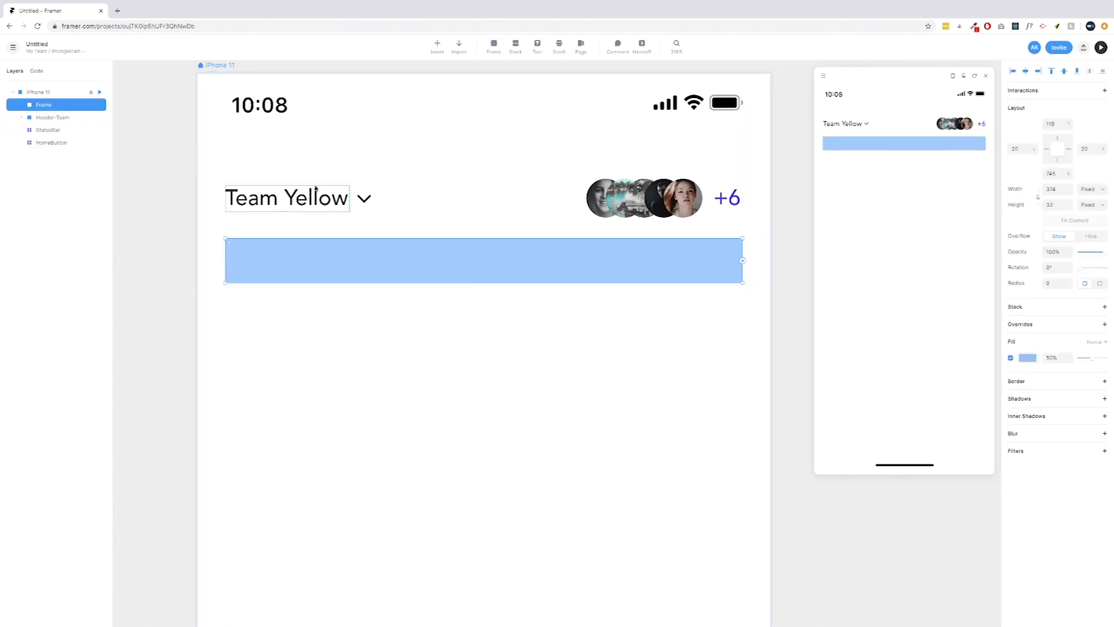
Add a text layer reading "Recent Files" below the blue frame
{"action": "left_click", "coordinate": [533, 50]}
{"action": "left_click", "coordinate": [311, 305]}
{"action": "type", "text": "E"}
{"action": "key", "text": "BackSpace"}
{"action": "type", "text": "Rece"}
{"action": "key", "text": "BackSpace"}
{"action": "type", "text": "ent FIles"}
{"action": "key", "text": "BackSpace"}
{"action": "key", "text": "BackSpace"}
{"action": "key", "text": "BackSpace"}
{"action": "key", "text": "BackSpace"}
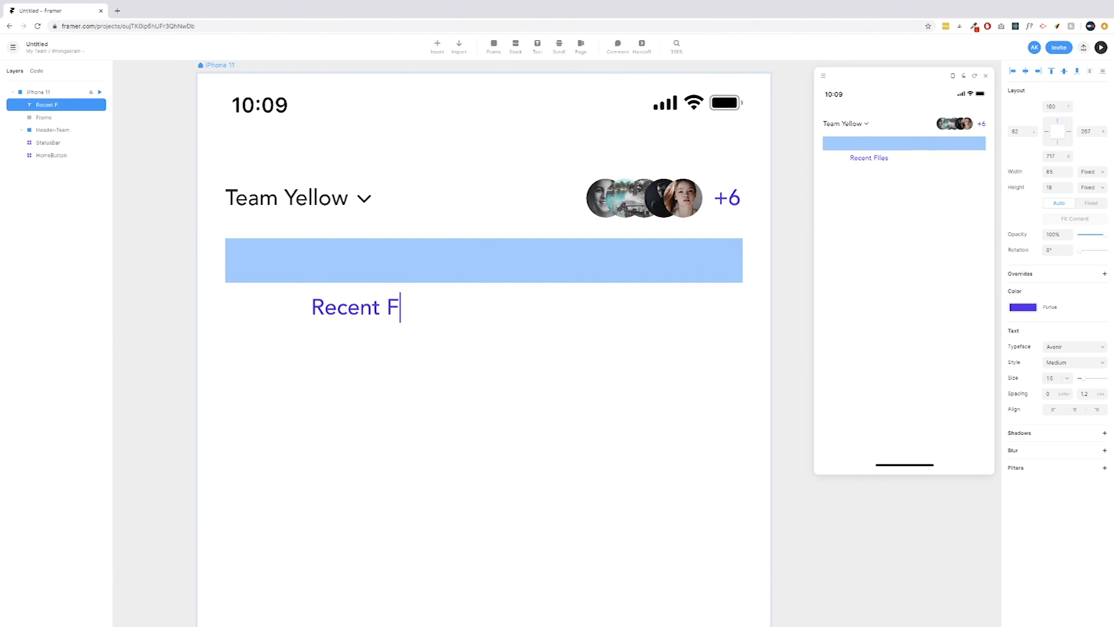
{"action": "type", "text": "iles"}
{"action": "key", "text": "Escape"}
Style the Recent Files text with size 28, the shared color Black and the Black font style
{"action": "left_click", "coordinate": [1050, 379]}
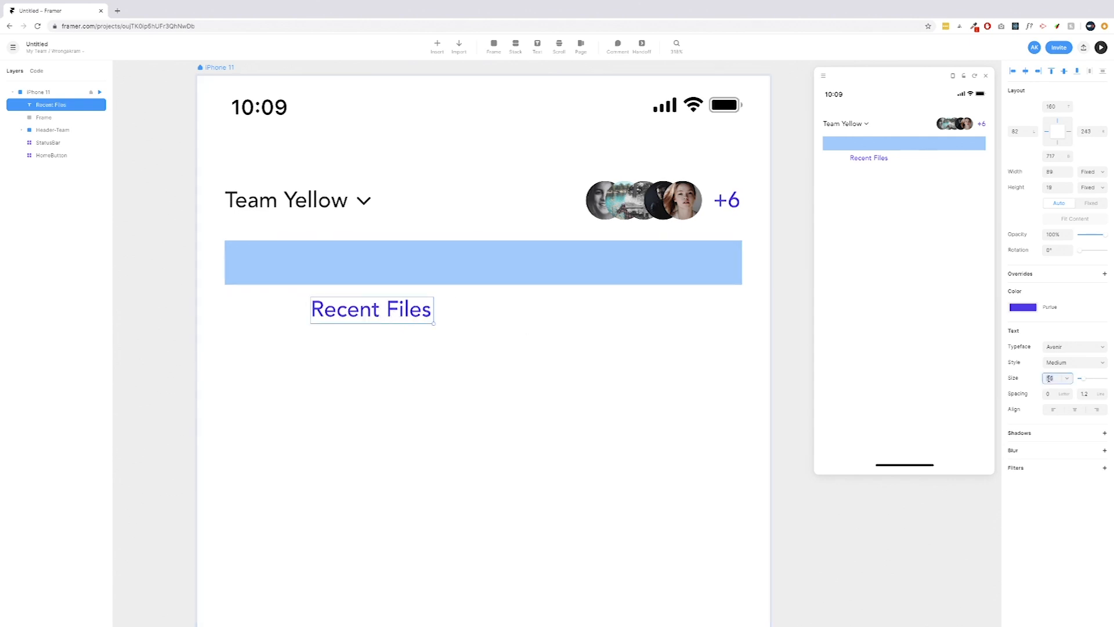
{"action": "key", "text": "Return"}
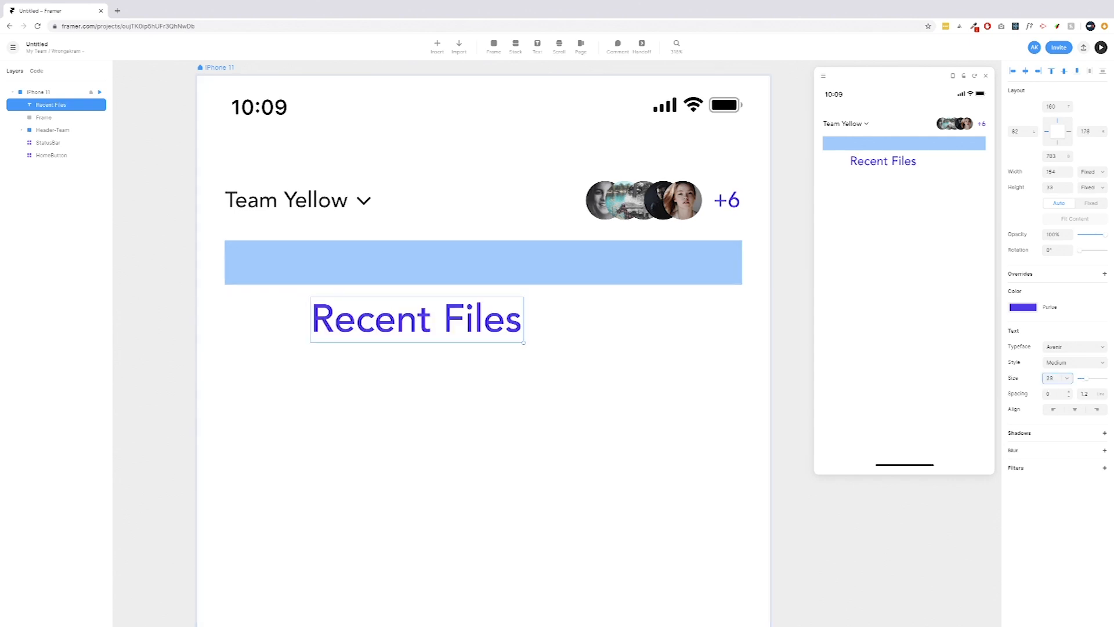
{"action": "left_click", "coordinate": [1031, 315]}
{"action": "left_click", "coordinate": [898, 345]}
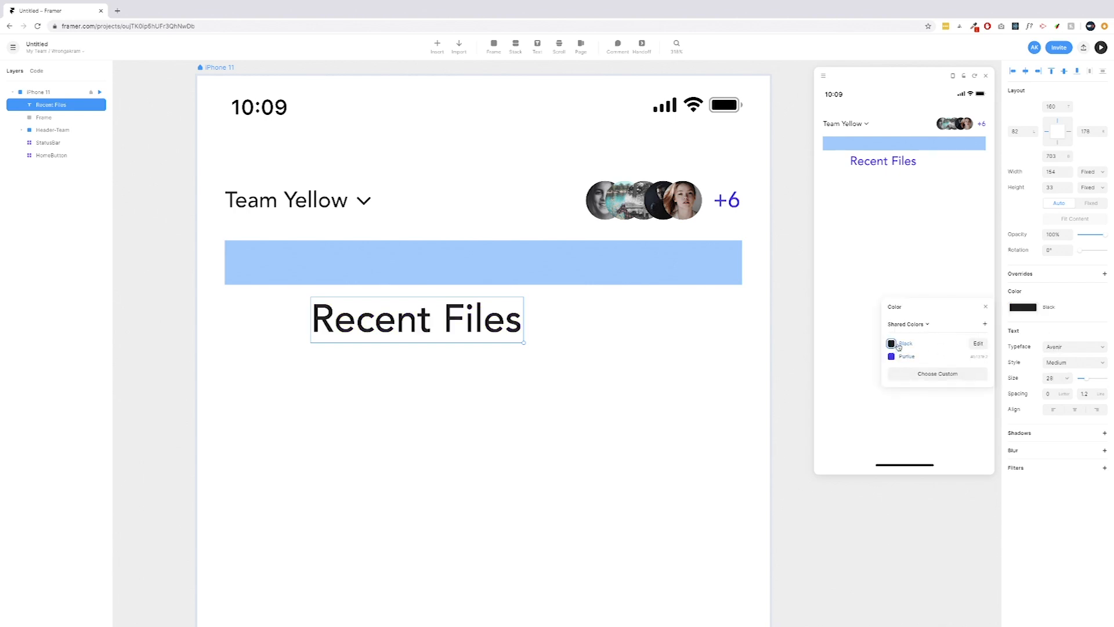
{"action": "left_click", "coordinate": [1083, 362]}
{"action": "key", "text": "Return"}
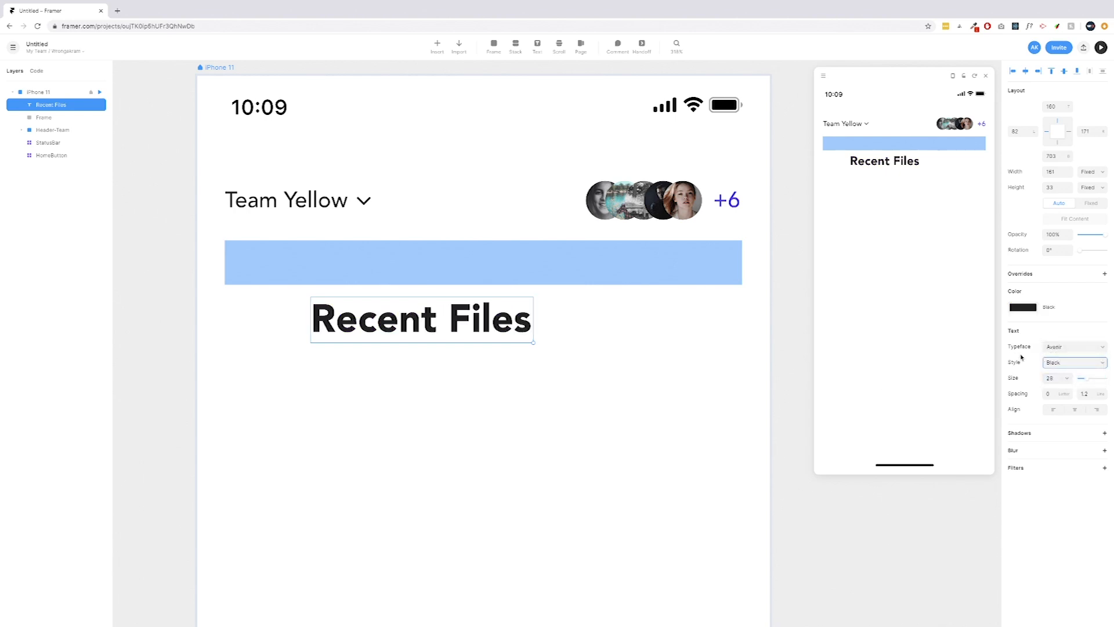
Move the Recent Files text onto the start of the blue frame and rename that frame "Page Title"
{"action": "left_click_drag", "start_coordinate": [395, 314], "coordinate": [308, 259]}
{"action": "left_click", "coordinate": [506, 258]}
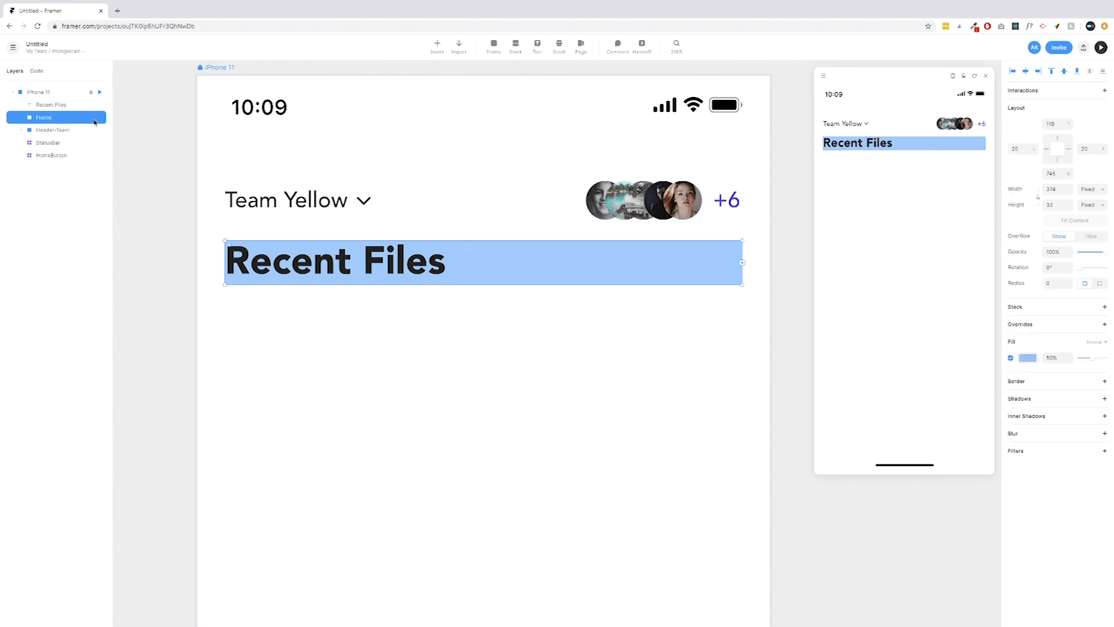
{"action": "double_click", "coordinate": [50, 119]}
{"action": "type", "text": "Page Title"}
{"action": "key", "text": "Return"}
Shift the Recent Files text to a top offset of 119 so it lines up with the Page Title frame's upper edge
{"action": "left_click", "coordinate": [350, 256]}
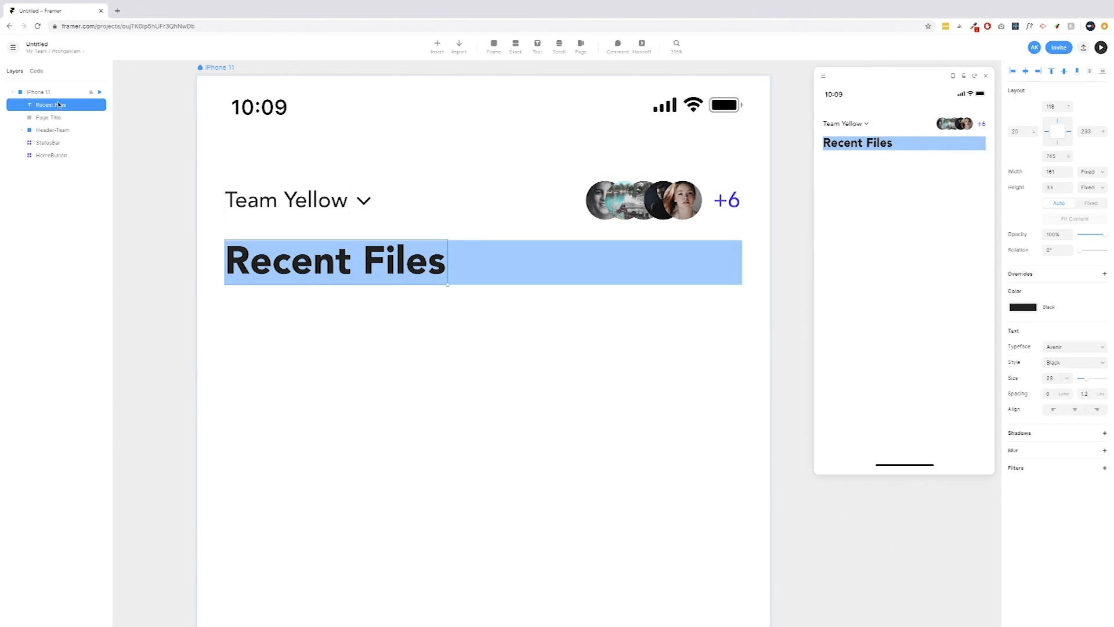
{"action": "left_click_drag", "start_coordinate": [355, 267], "coordinate": [356, 268]}
{"action": "left_click_drag", "start_coordinate": [354, 268], "coordinate": [318, 258]}
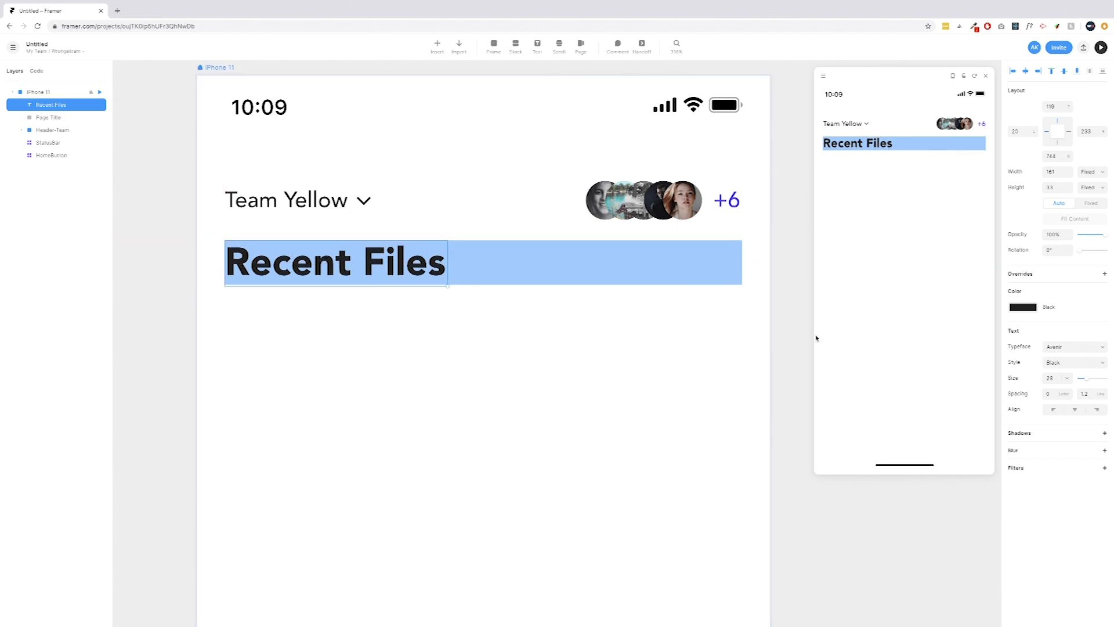
Try setting the Page Title frame's height to 33 to match the Recent Files text
{"action": "left_click", "coordinate": [658, 266]}
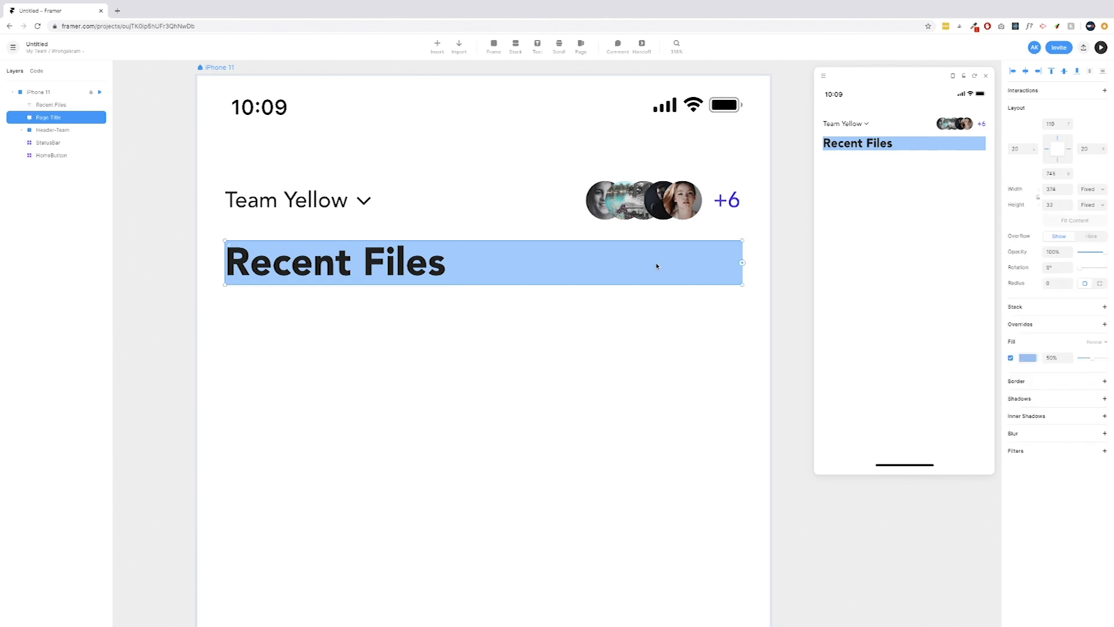
{"action": "left_click", "coordinate": [1069, 204]}
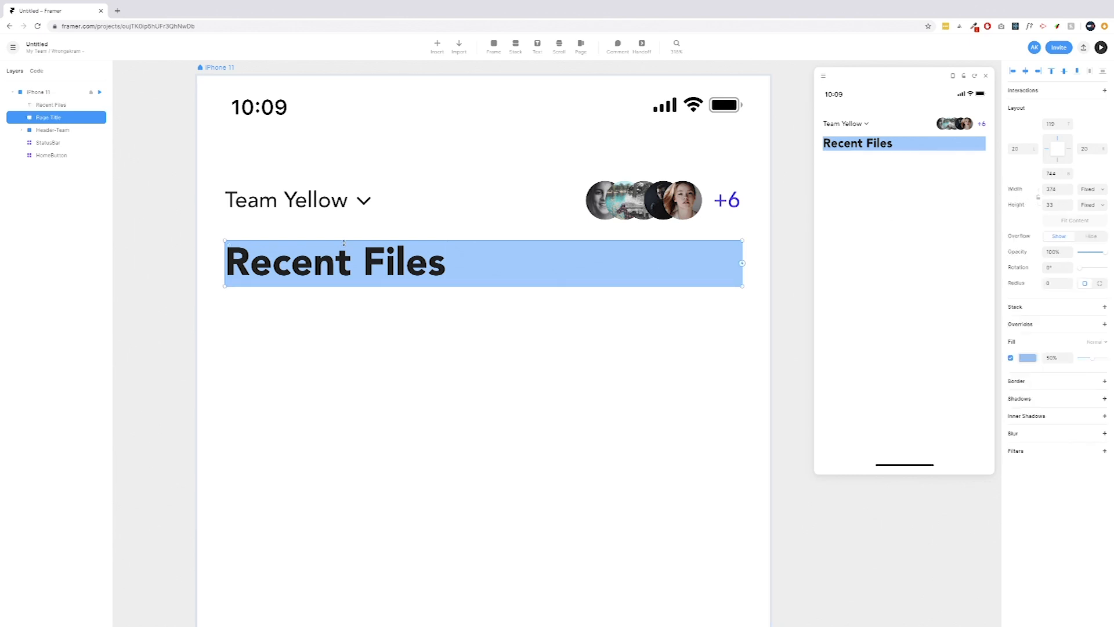
{"action": "left_click", "coordinate": [332, 251]}
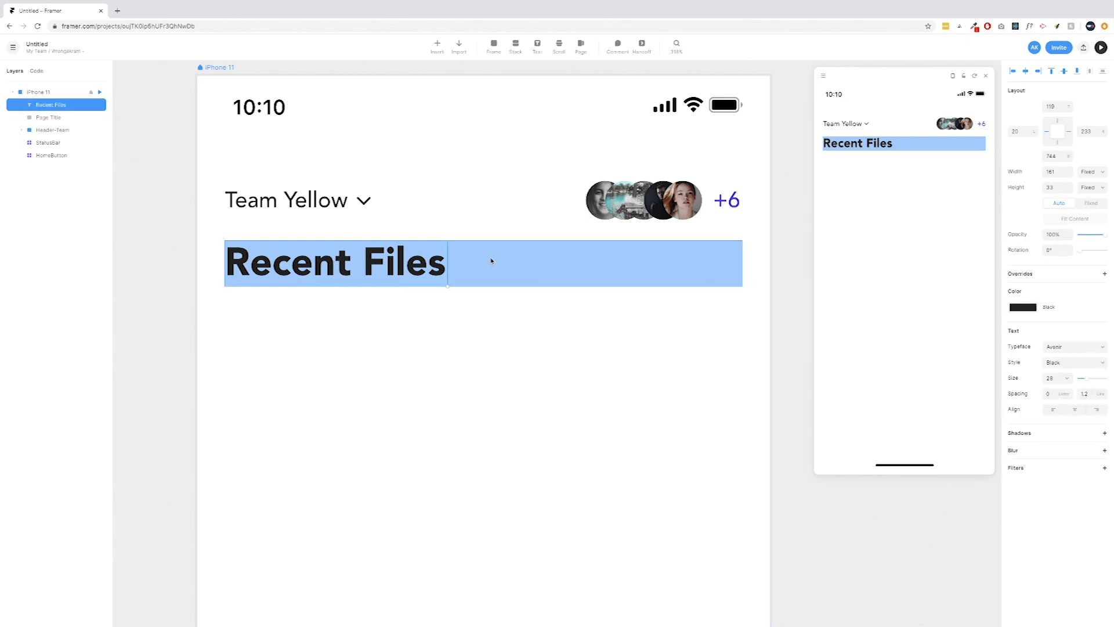
{"action": "scroll", "coordinate": [521, 282], "scroll_direction": "up", "scroll_amount": 1}
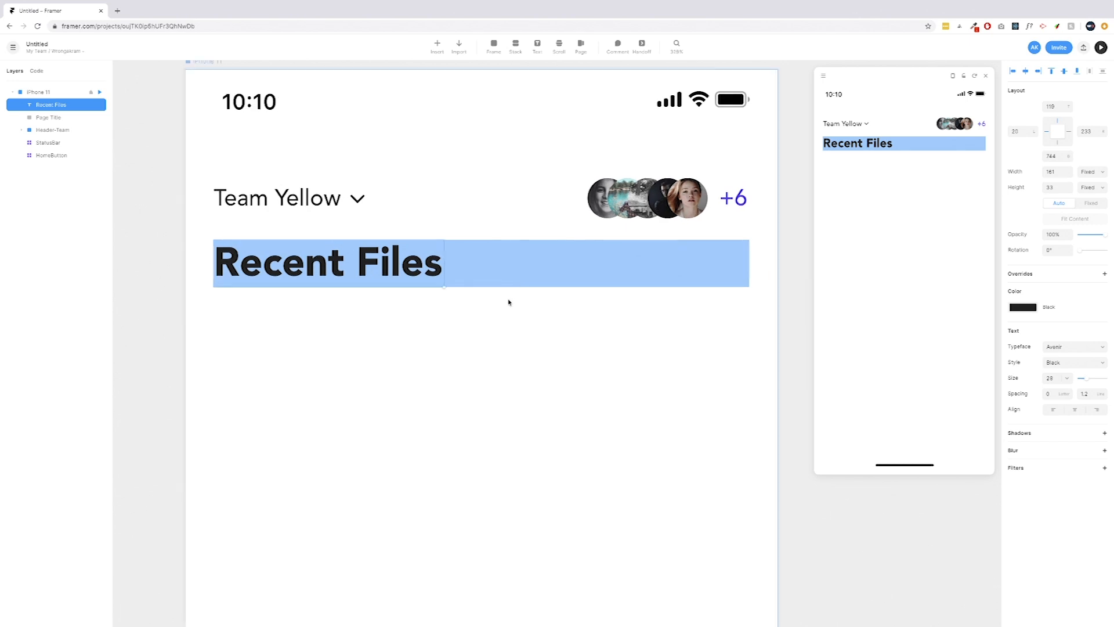
{"action": "left_click", "coordinate": [535, 308]}
{"action": "left_click", "coordinate": [477, 295]}
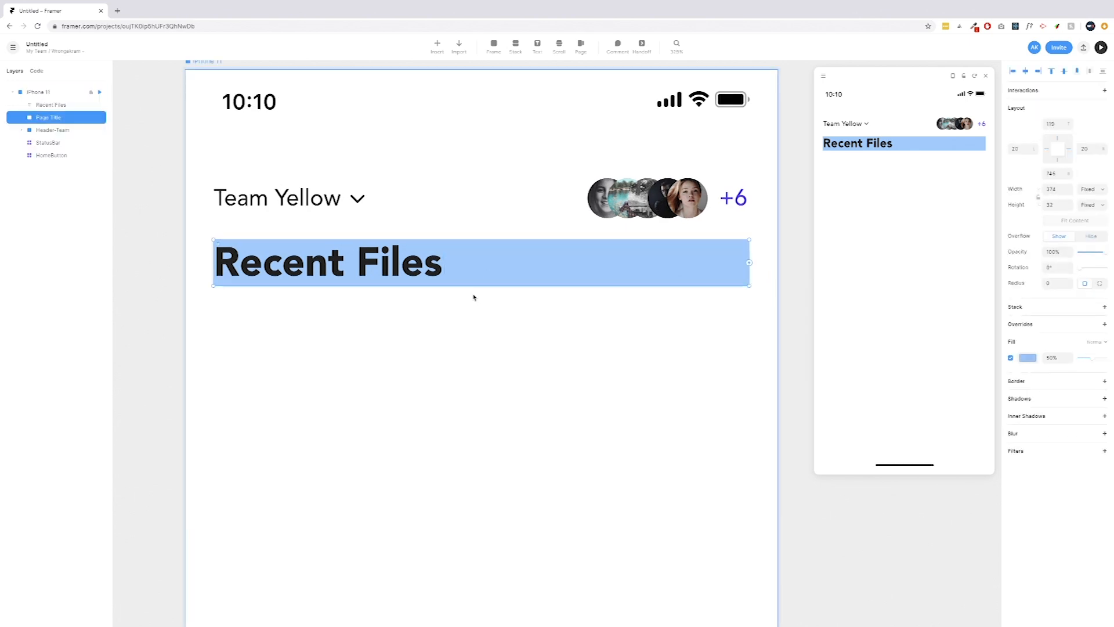
Nest the Recent Files text inside the Page Title frame and fit the frame to its content
{"action": "left_click", "coordinate": [74, 102]}
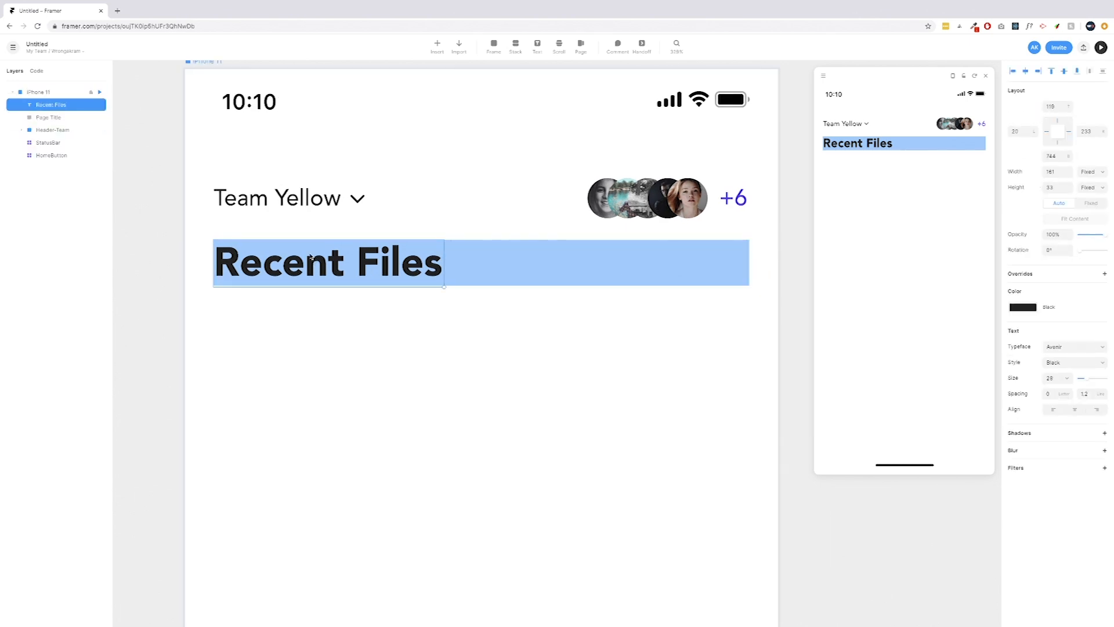
{"action": "mouse_move", "coordinate": [51, 107]}
{"action": "left_mouse_down"}
{"action": "mouse_move", "coordinate": [60, 116]}
{"action": "mouse_move", "coordinate": [51, 105]}
{"action": "left_mouse_up"}
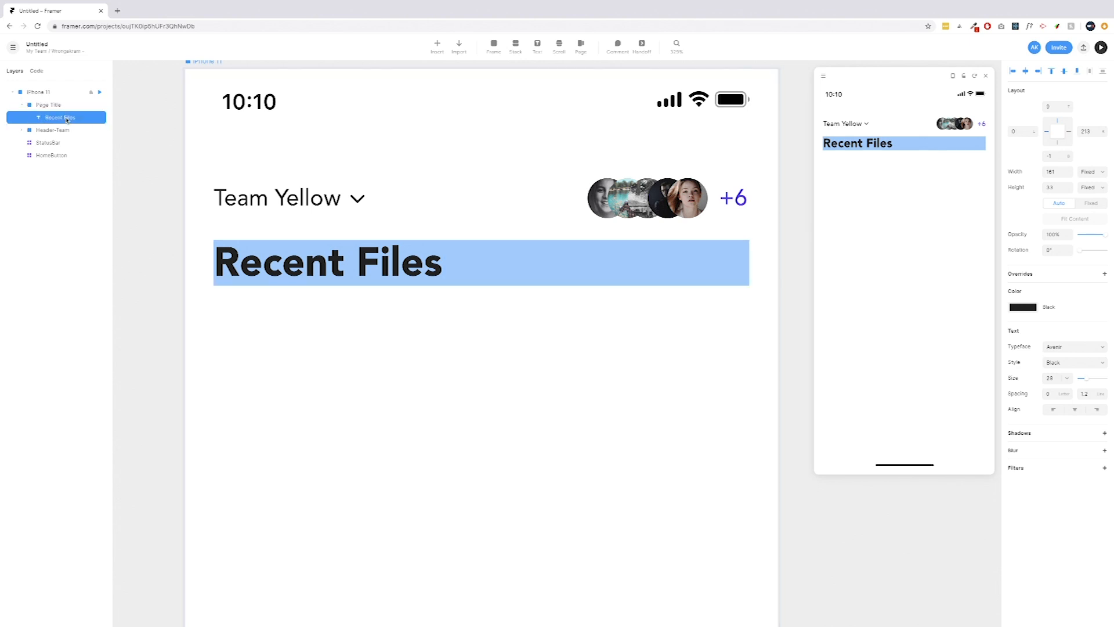
{"action": "left_click", "coordinate": [51, 107]}
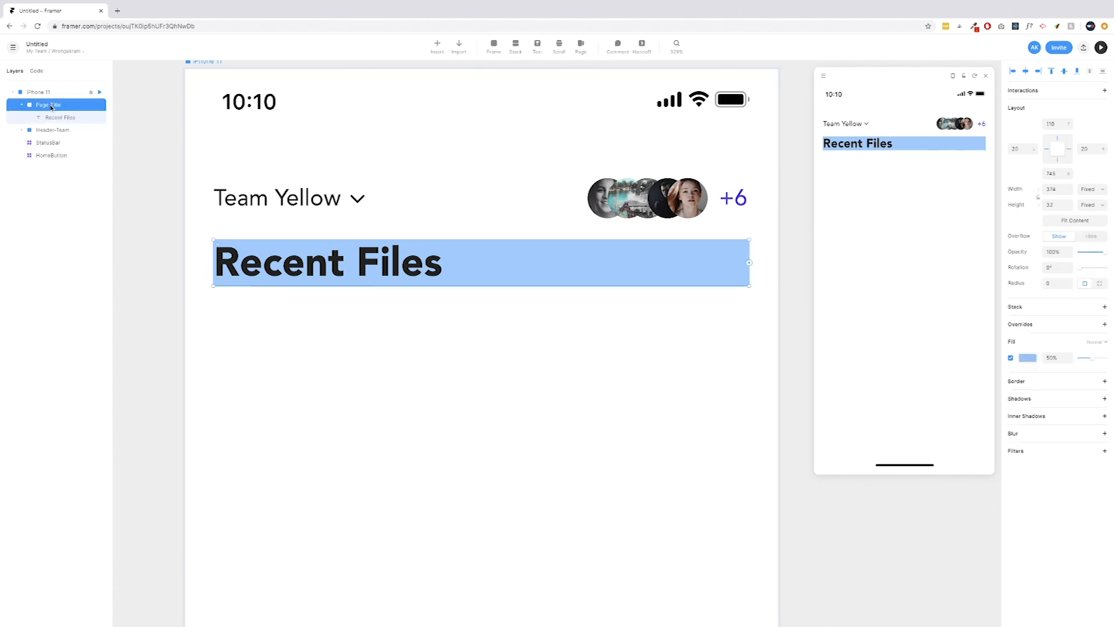
{"action": "left_click", "coordinate": [1065, 224]}
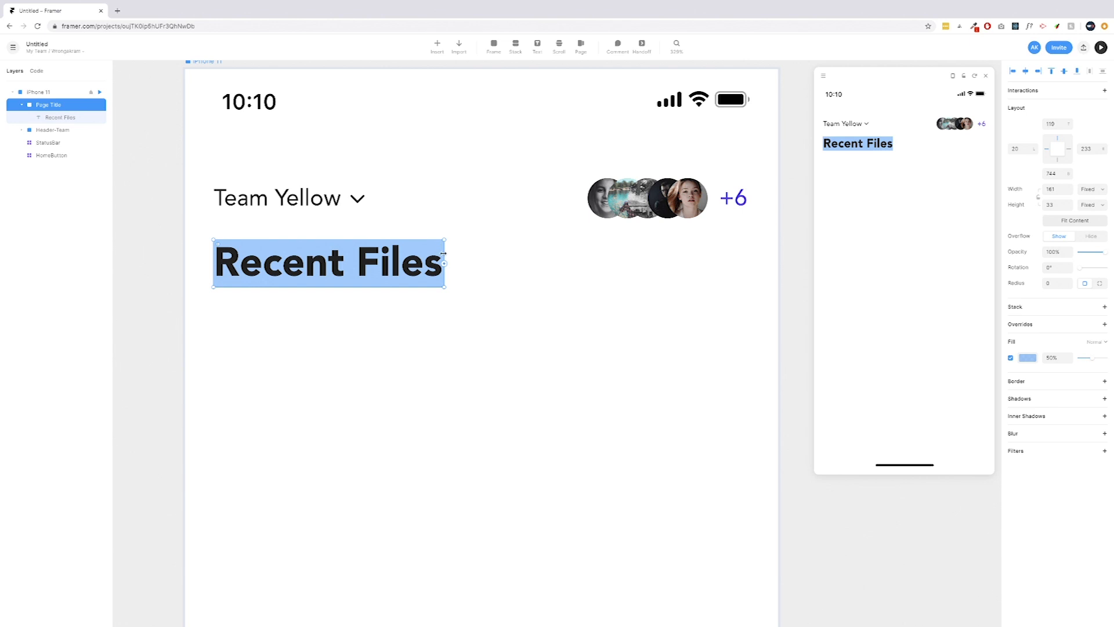
Widen the Page Title frame across the screen and set its right offset to 20
{"action": "left_click_drag", "start_coordinate": [444, 253], "coordinate": [750, 264]}
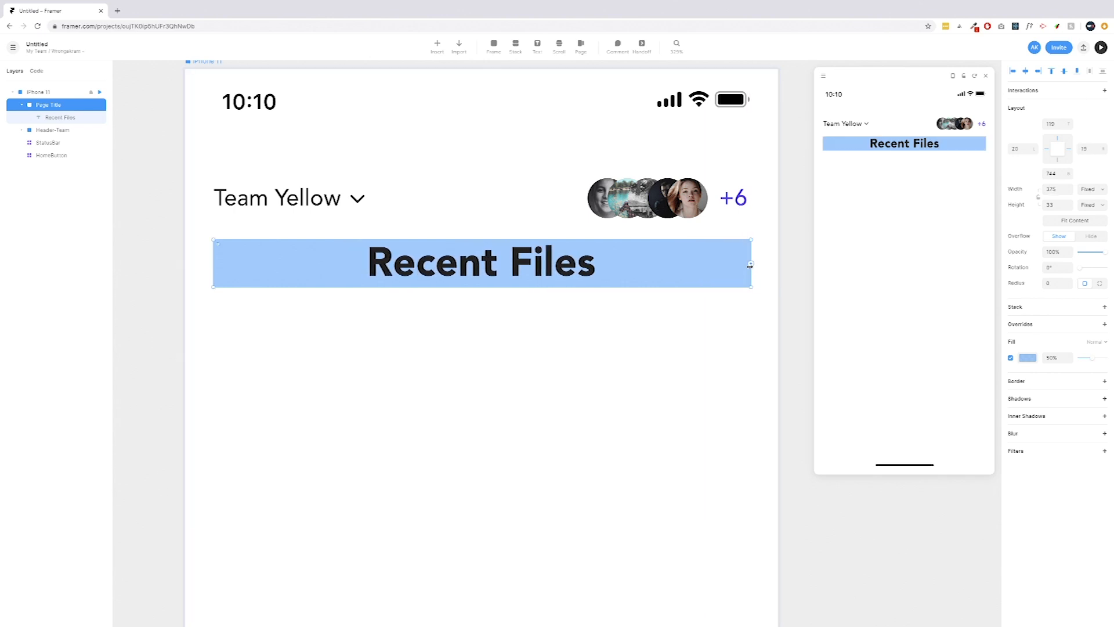
{"action": "key", "text": "alt"}
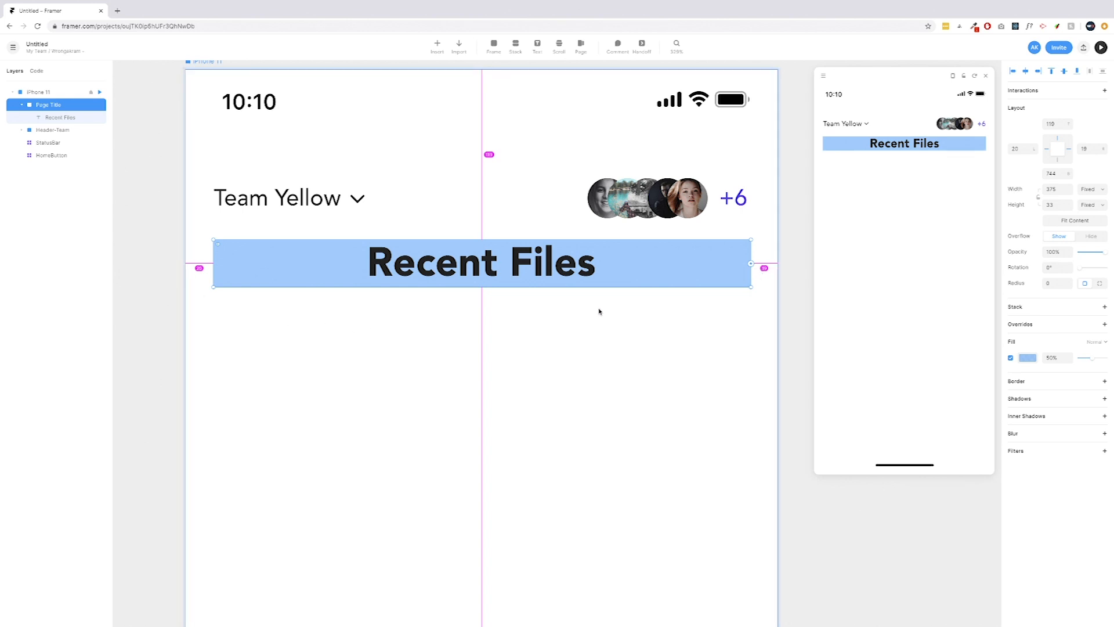
{"action": "left_click", "coordinate": [1091, 150]}
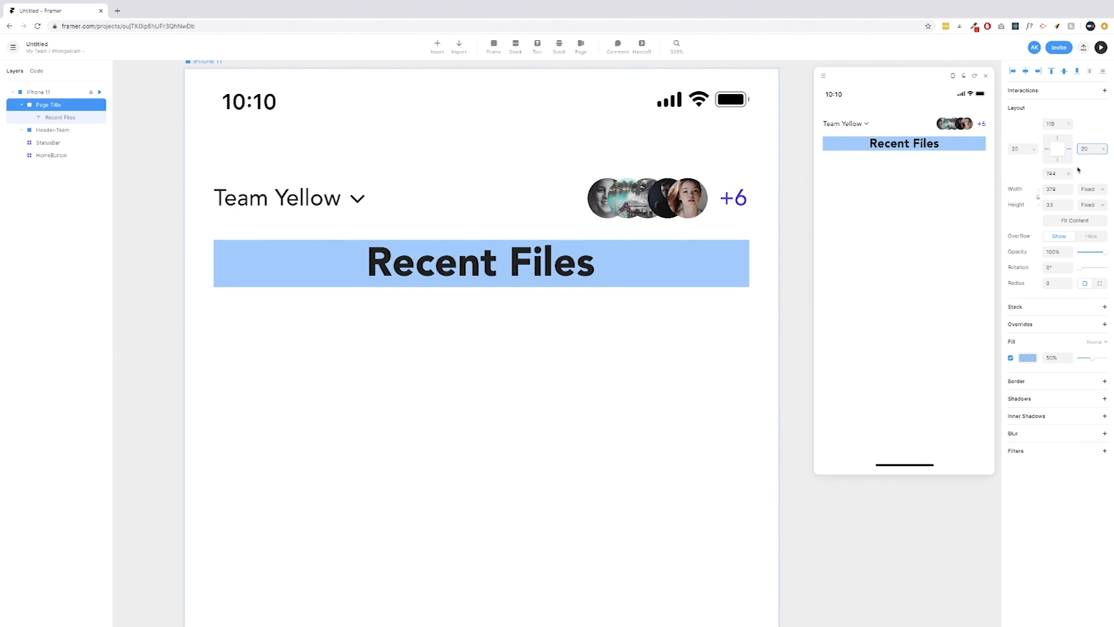
{"action": "left_click", "coordinate": [769, 267]}
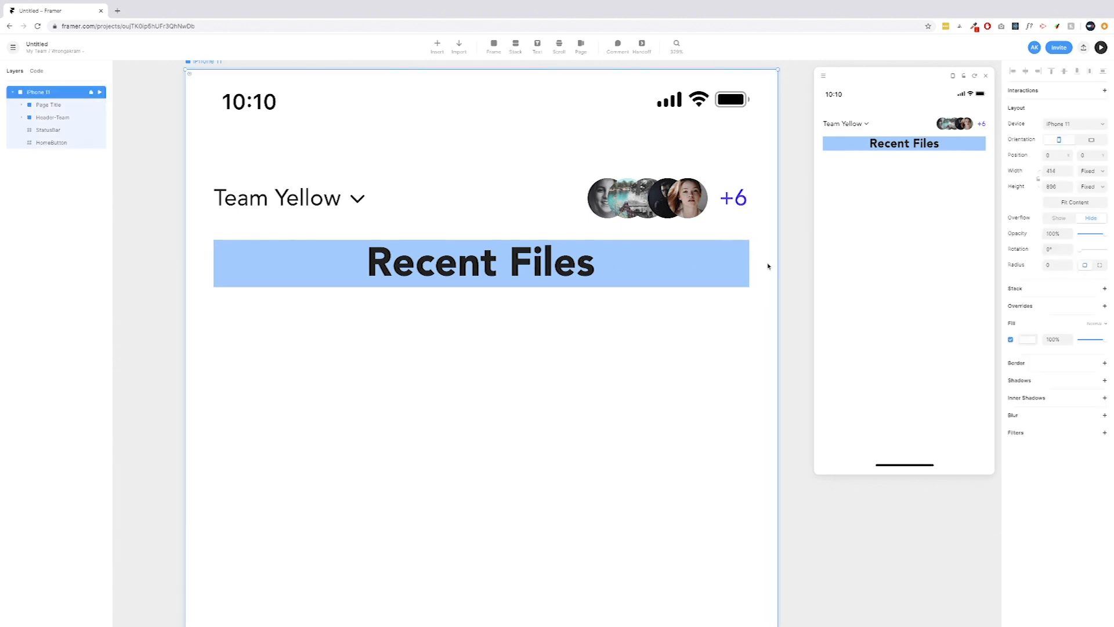
Align the Recent Files text to the left edge of the Page Title frame
{"action": "double_click", "coordinate": [702, 274]}
{"action": "left_click", "coordinate": [1013, 71]}
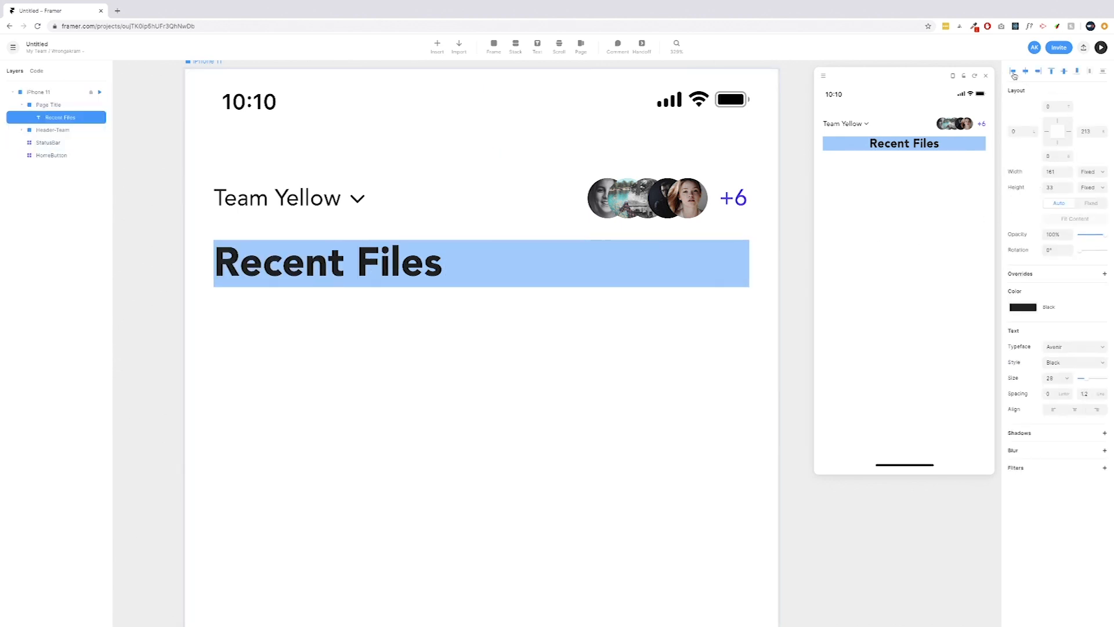
{"action": "scroll", "coordinate": [692, 274], "scroll_direction": "up", "scroll_amount": 1}
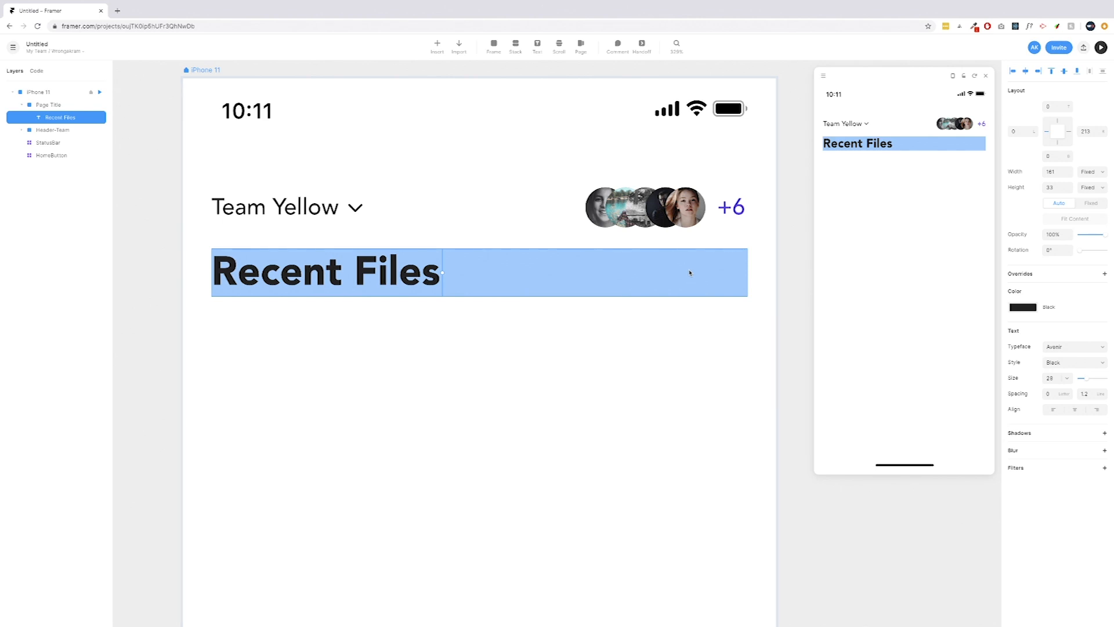
{"action": "scroll", "coordinate": [692, 274], "scroll_direction": "right", "scroll_amount": 2}
{"action": "scroll", "coordinate": [698, 276], "scroll_direction": "up", "scroll_amount": 5}
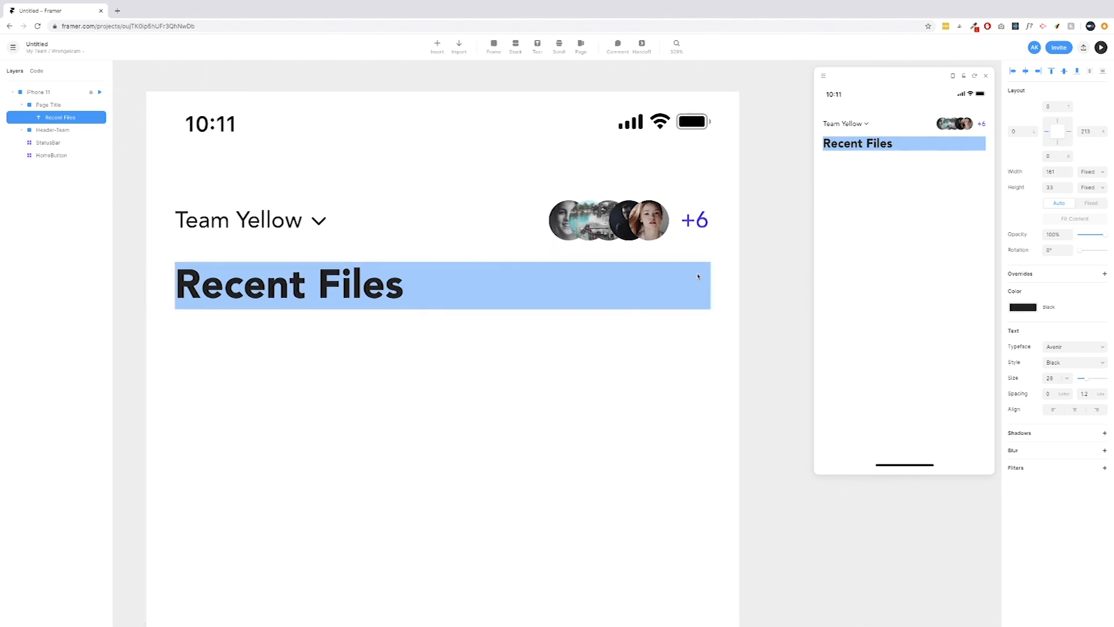
Draw a 6 by 6 square frame inside the Page Title frame, filled with the shared Black color and rounded to a 1.5 radius
{"action": "scroll", "coordinate": [701, 275], "scroll_direction": "up", "scroll_amount": 3}
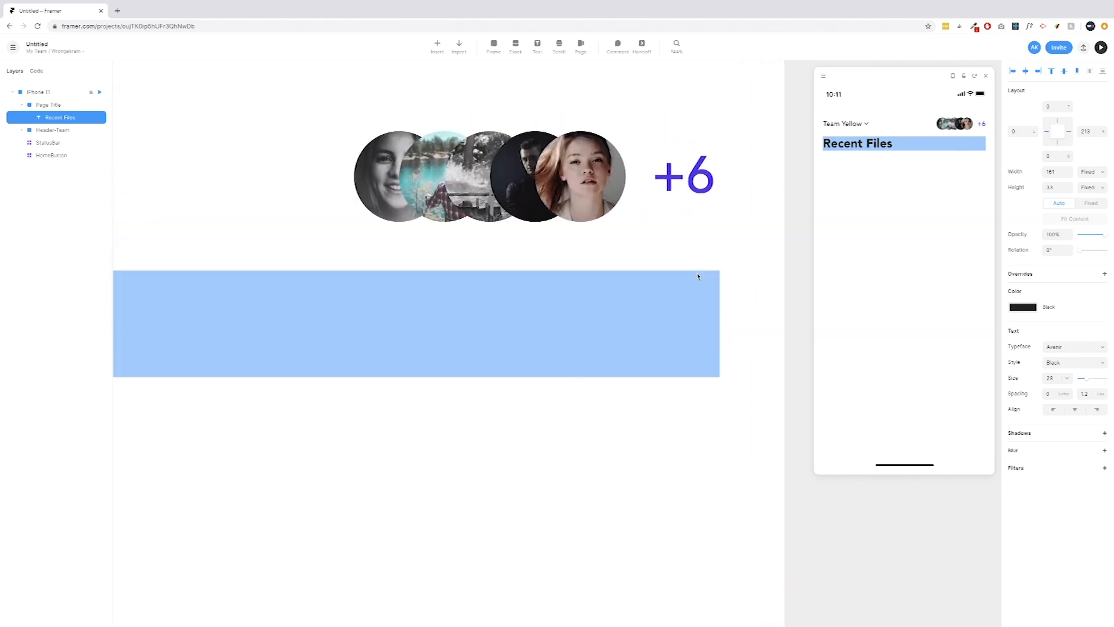
{"action": "left_click", "coordinate": [494, 45]}
{"action": "left_click_drag", "start_coordinate": [577, 329], "coordinate": [598, 348]}
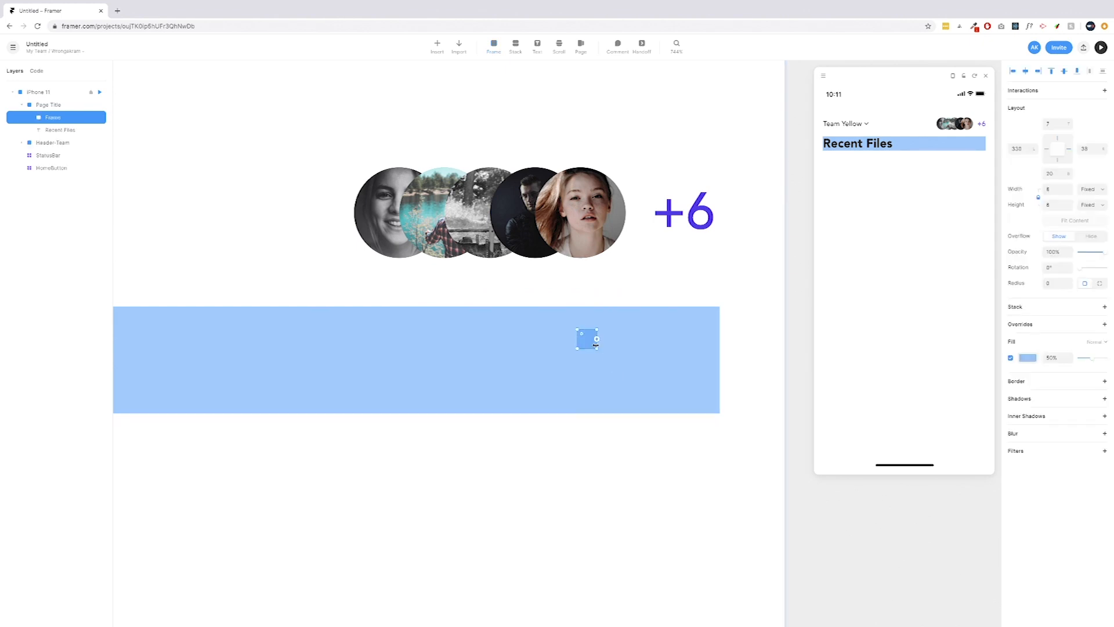
{"action": "left_click", "coordinate": [1025, 359]}
{"action": "left_click", "coordinate": [916, 499]}
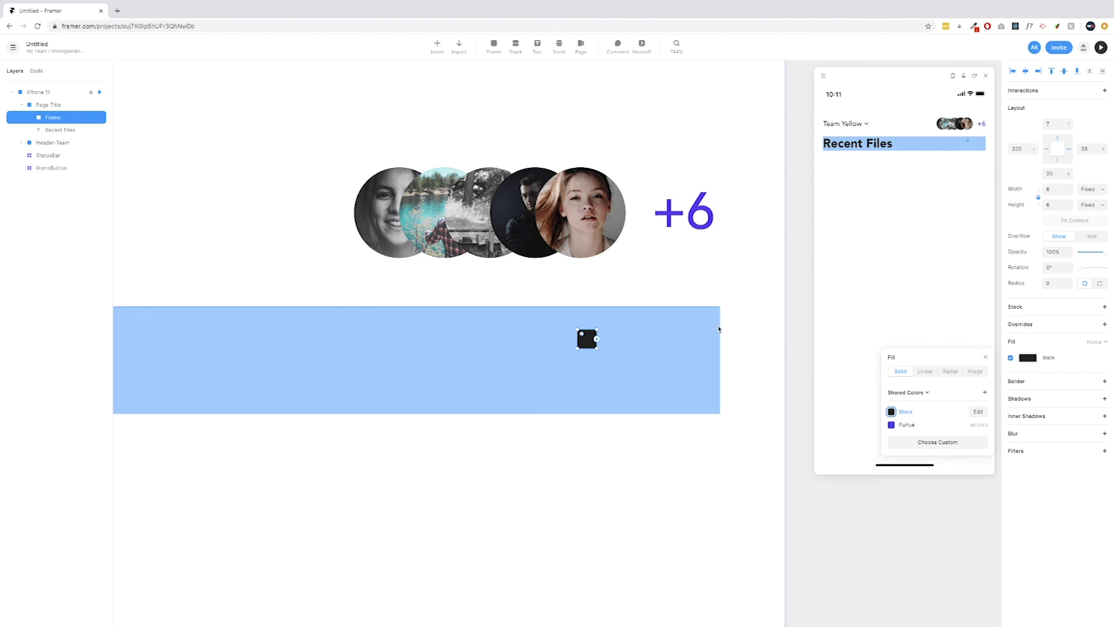
{"action": "left_click", "coordinate": [1053, 282]}
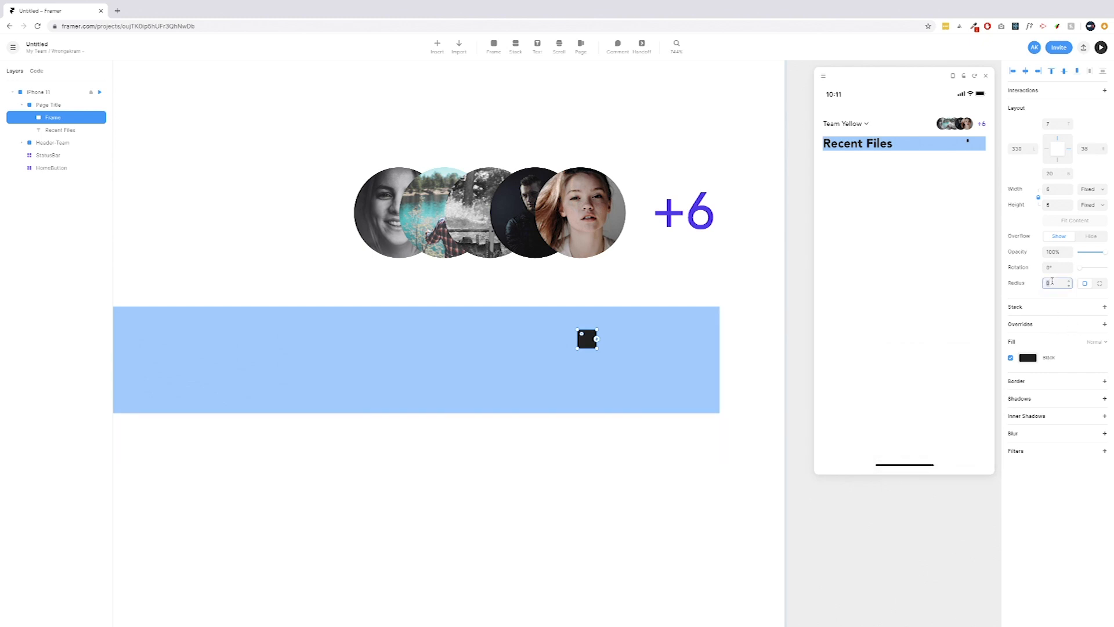
{"action": "type", "text": "1.5"}
Duplicate the black square into a two-by-two grid with gaps of 2 between the squares
{"action": "left_click_drag", "start_coordinate": [590, 343], "coordinate": [550, 337]}
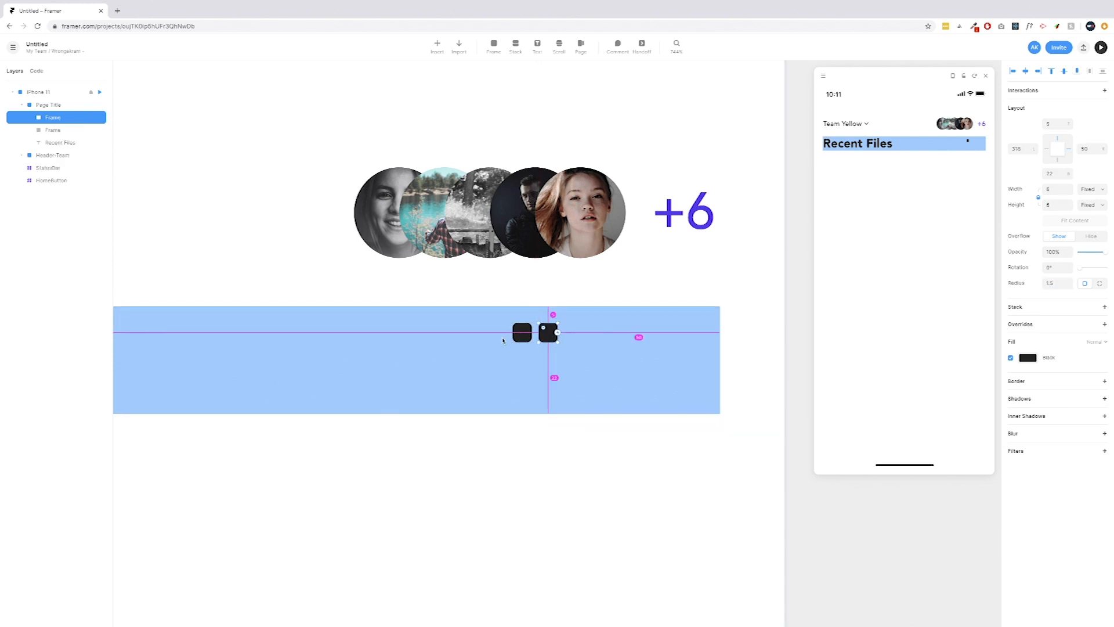
{"action": "left_click", "coordinate": [525, 339], "text": "shift"}
{"action": "left_click_drag", "start_coordinate": [551, 335], "coordinate": [550, 361]}
{"action": "left_click", "coordinate": [548, 337]}
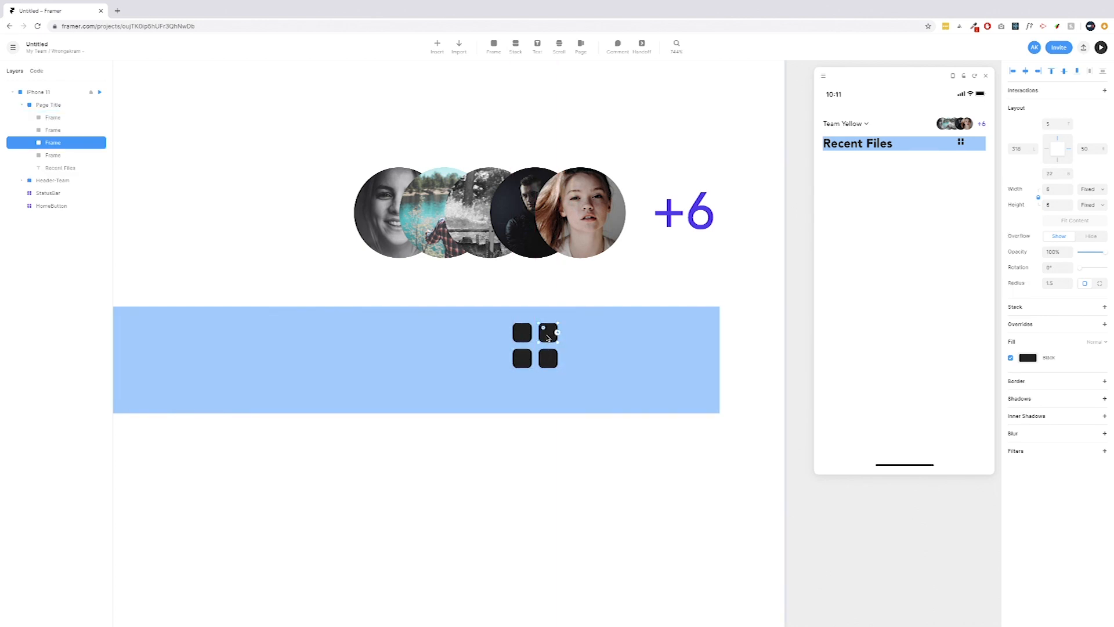
{"action": "left_click", "coordinate": [550, 360]}
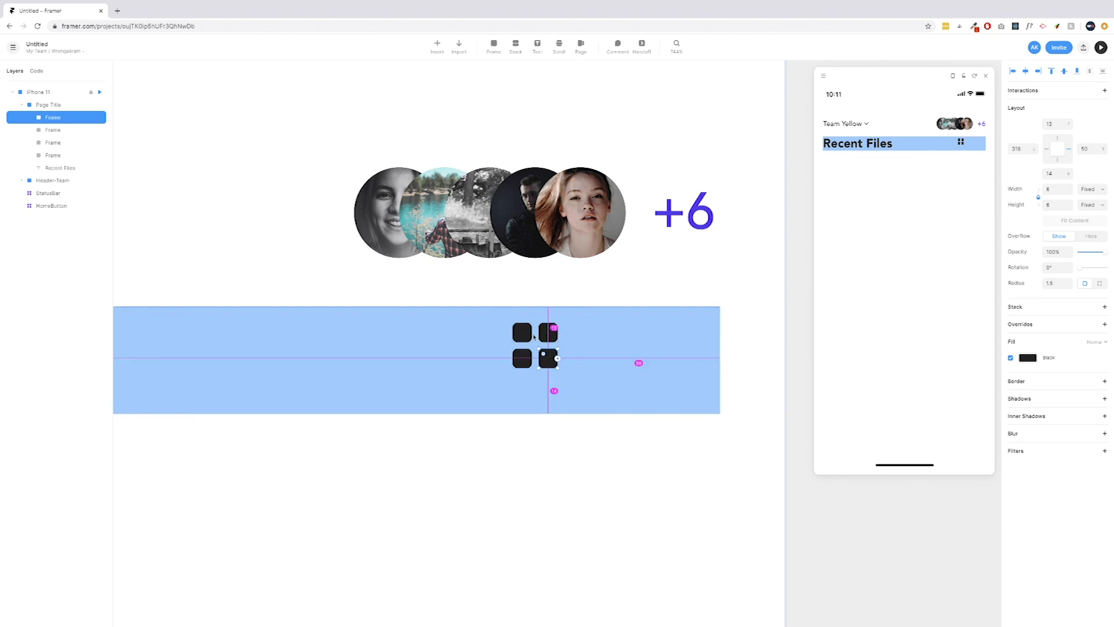
{"action": "left_click", "coordinate": [523, 339]}
Group the four black squares in one frame and name it "Grid Icon"
{"action": "left_click", "coordinate": [527, 357]}
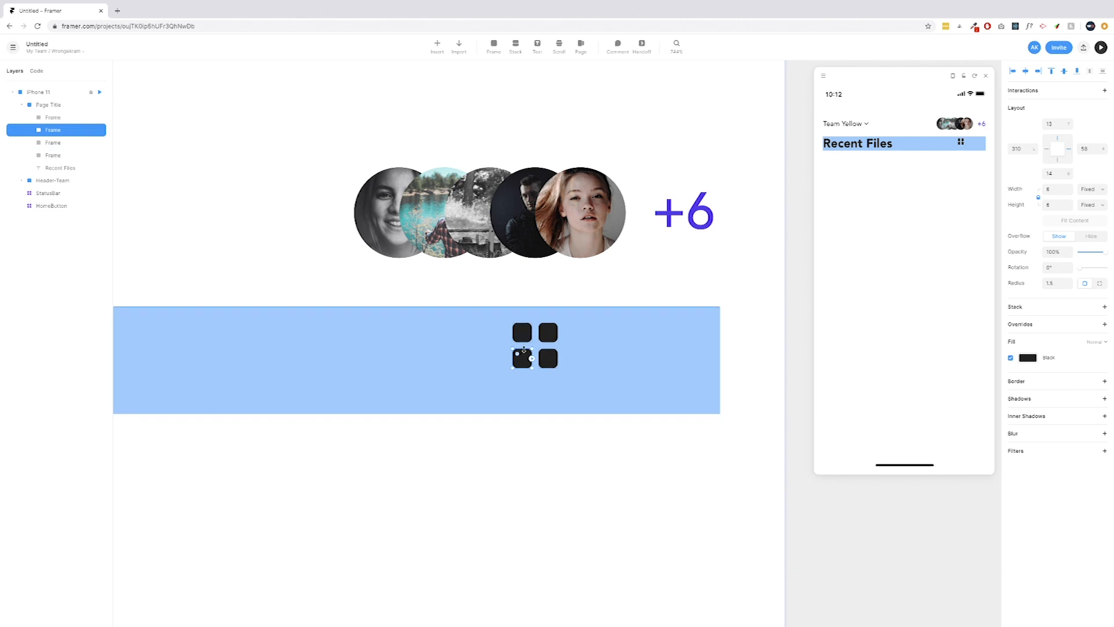
{"action": "left_click", "coordinate": [525, 337], "text": "shift"}
{"action": "left_click", "coordinate": [545, 335], "text": "shift"}
{"action": "left_click", "coordinate": [544, 357], "text": "shift"}
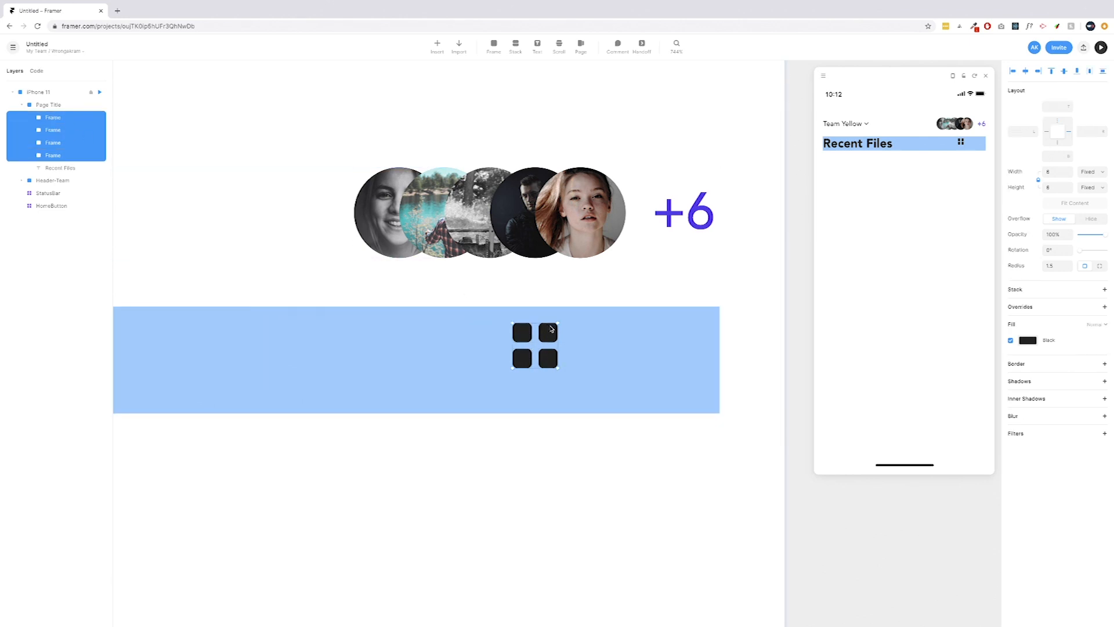
{"action": "right_click", "coordinate": [552, 306]}
{"action": "left_click", "coordinate": [574, 437]}
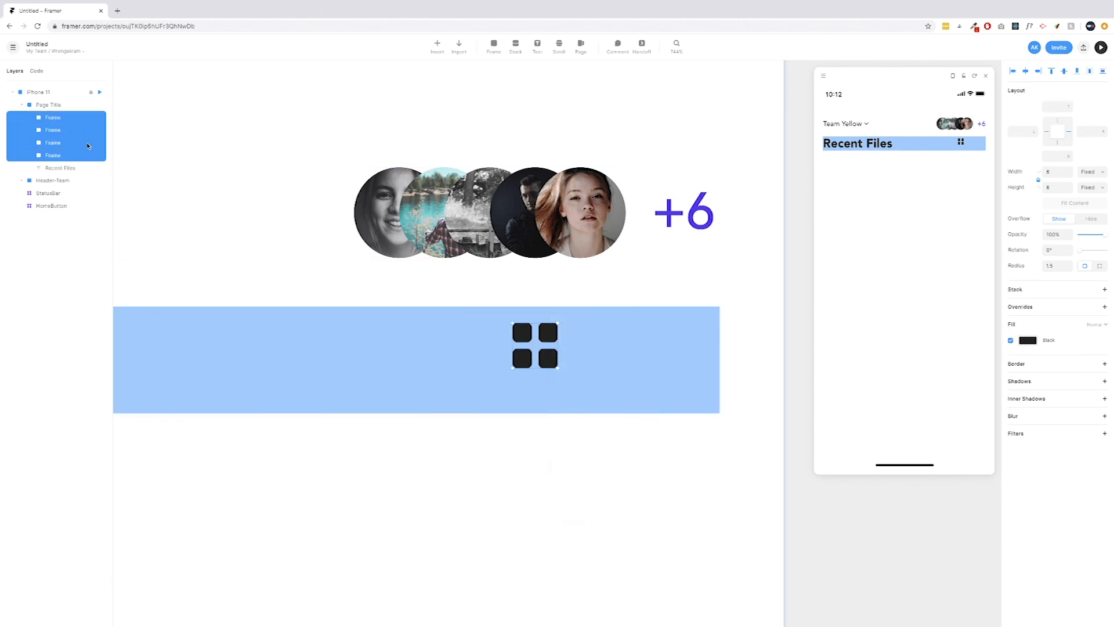
{"action": "double_click", "coordinate": [56, 119]}
{"action": "type", "text": "Grid Icon"}
{"action": "key", "text": "Return"}
Duplicate the whole Grid Icon to the right of the original and delete the copy's two right-hand squares
{"action": "left_click_drag", "start_coordinate": [550, 334], "coordinate": [582, 334]}
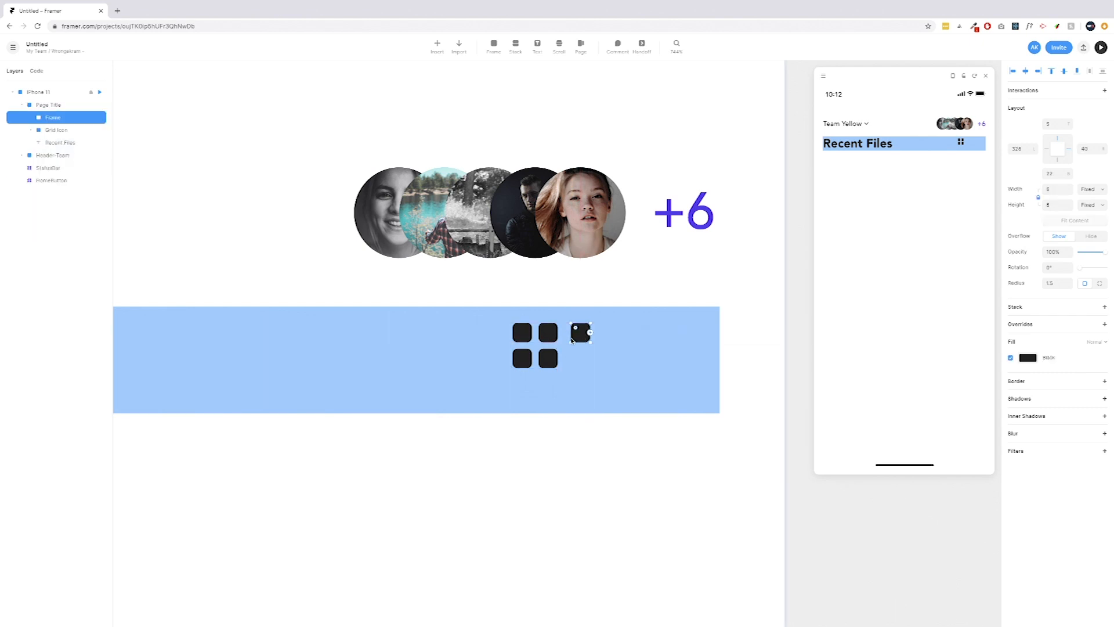
{"action": "key", "text": "Delete"}
{"action": "left_click", "coordinate": [548, 334]}
{"action": "left_click", "coordinate": [545, 349]}
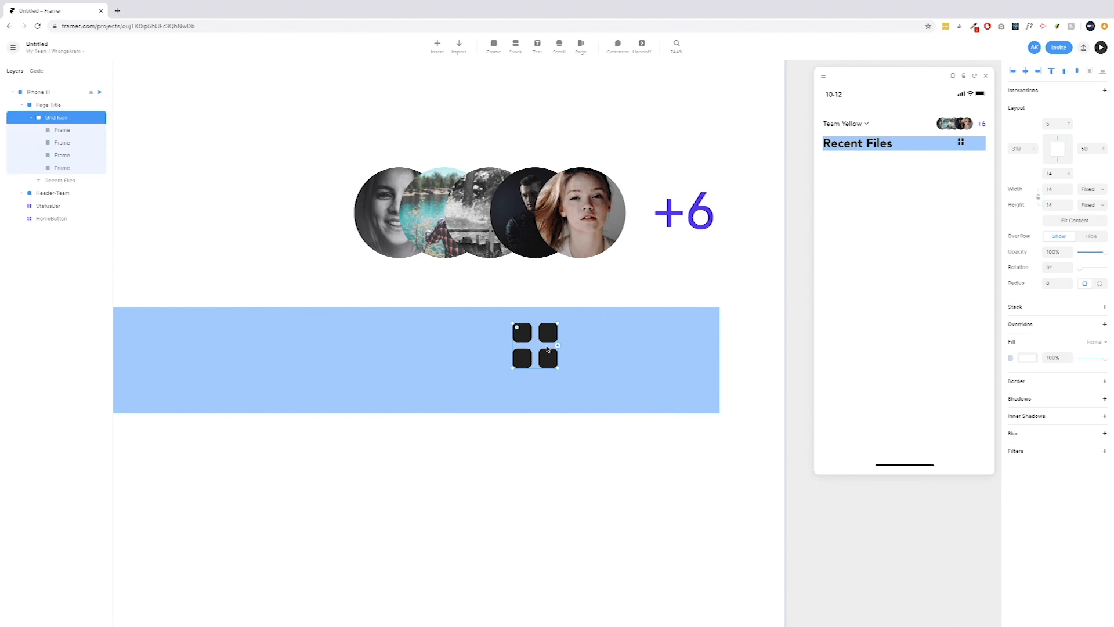
{"action": "left_click_drag", "start_coordinate": [544, 349], "coordinate": [616, 349]}
{"action": "left_click", "coordinate": [621, 356]}
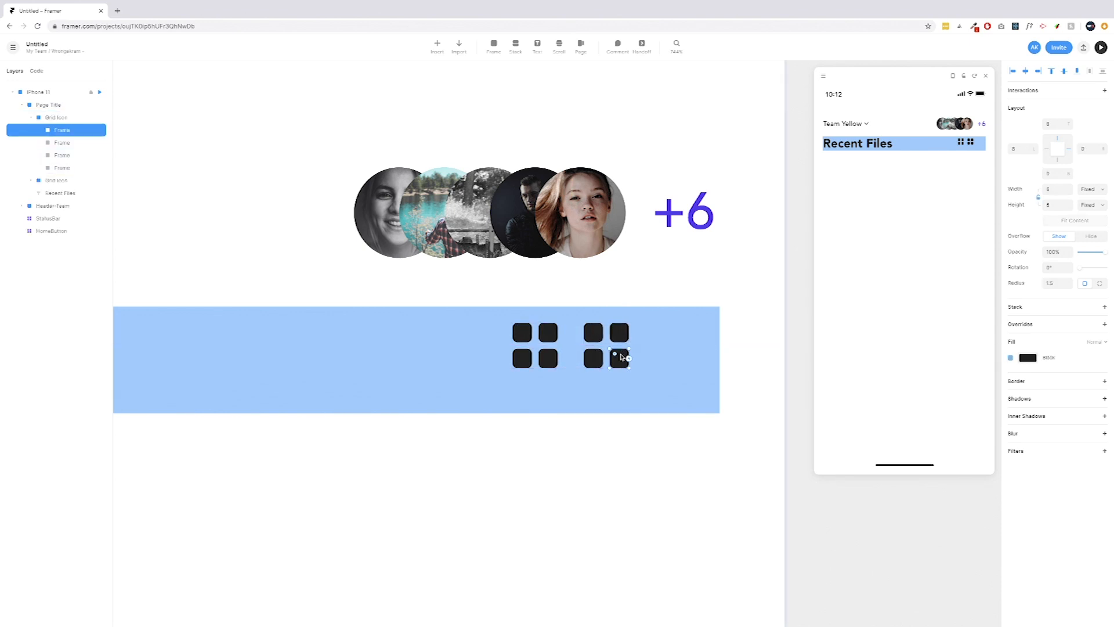
{"action": "left_click", "coordinate": [621, 339], "text": "shift"}
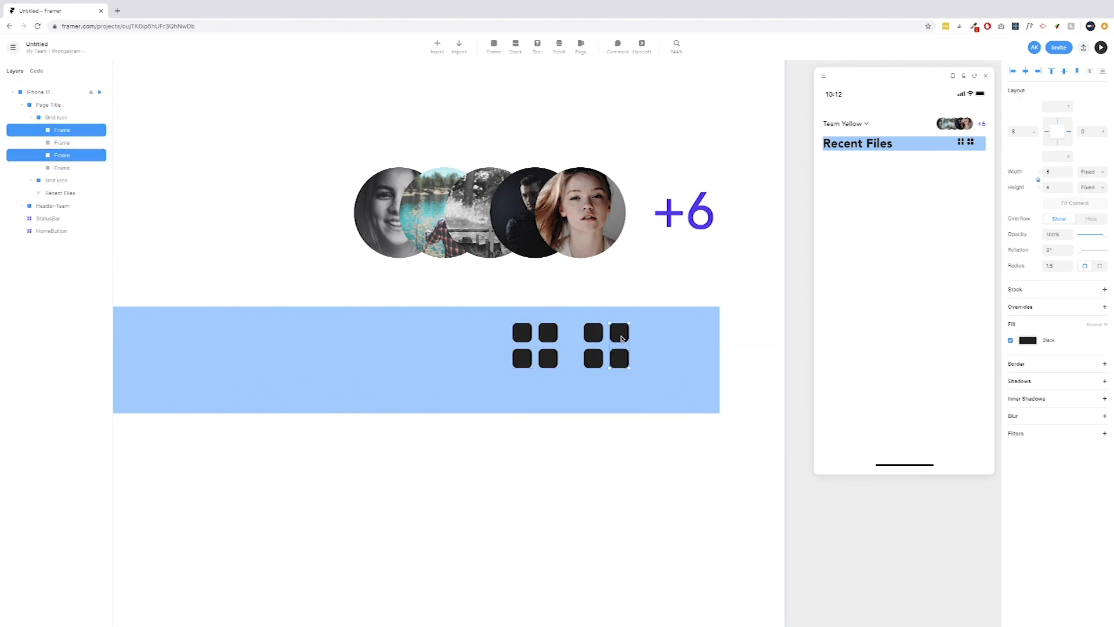
{"action": "key", "text": "Delete"}
Stretch the copy's two remaining squares into bars 14 wide, without keeping their proportions locked
{"action": "left_click", "coordinate": [595, 333]}
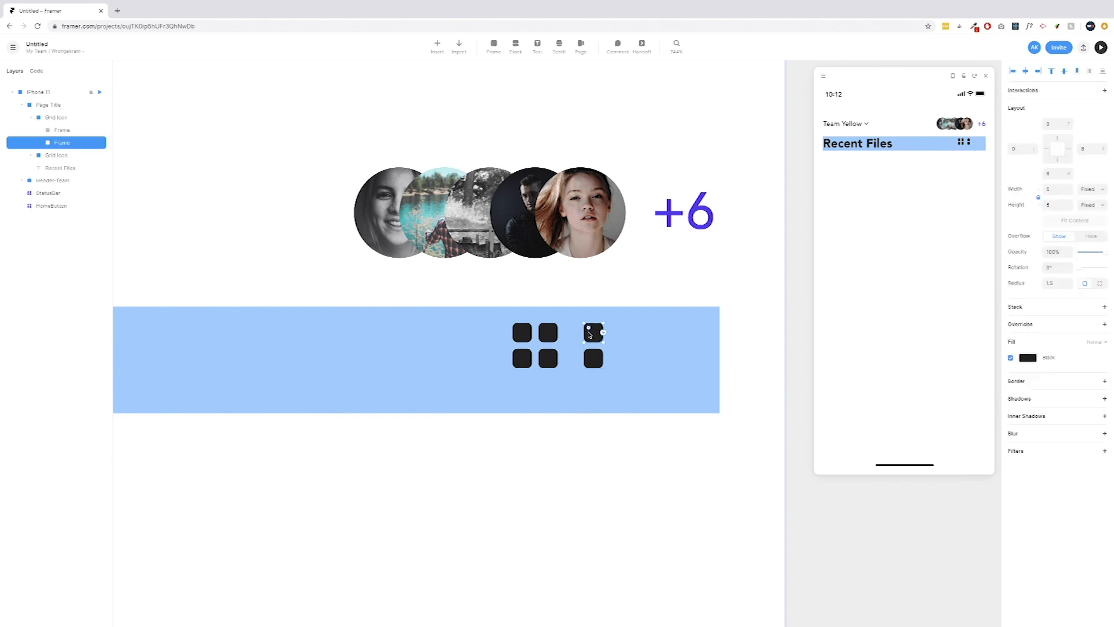
{"action": "left_click", "coordinate": [597, 357], "text": "shift"}
{"action": "left_click_drag", "start_coordinate": [607, 343], "coordinate": [623, 343]}
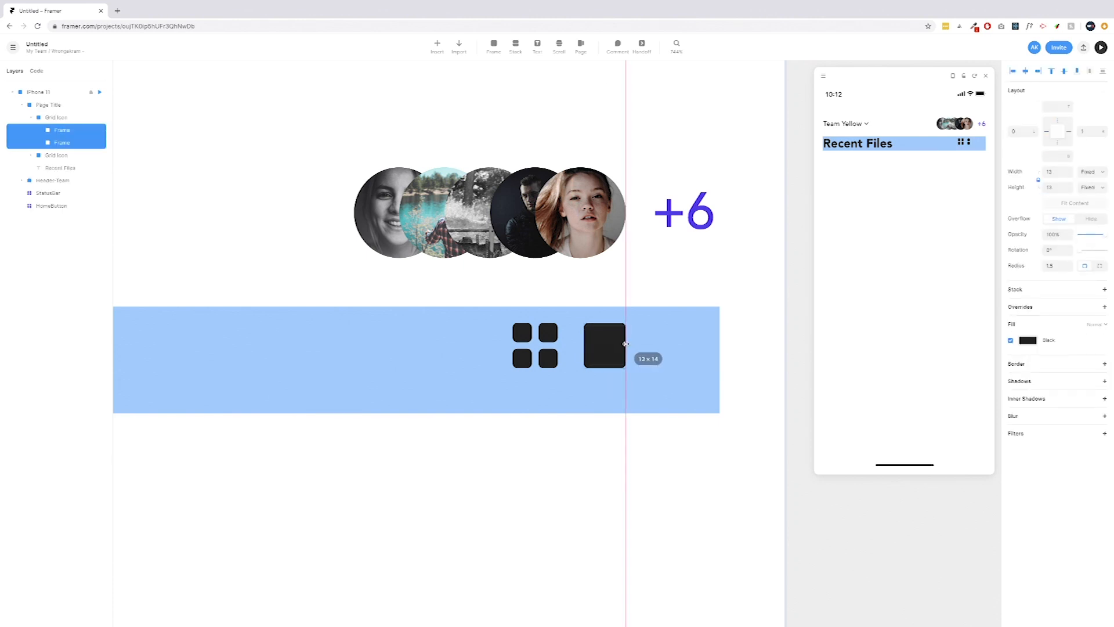
{"action": "key", "text": "ctrl+z"}
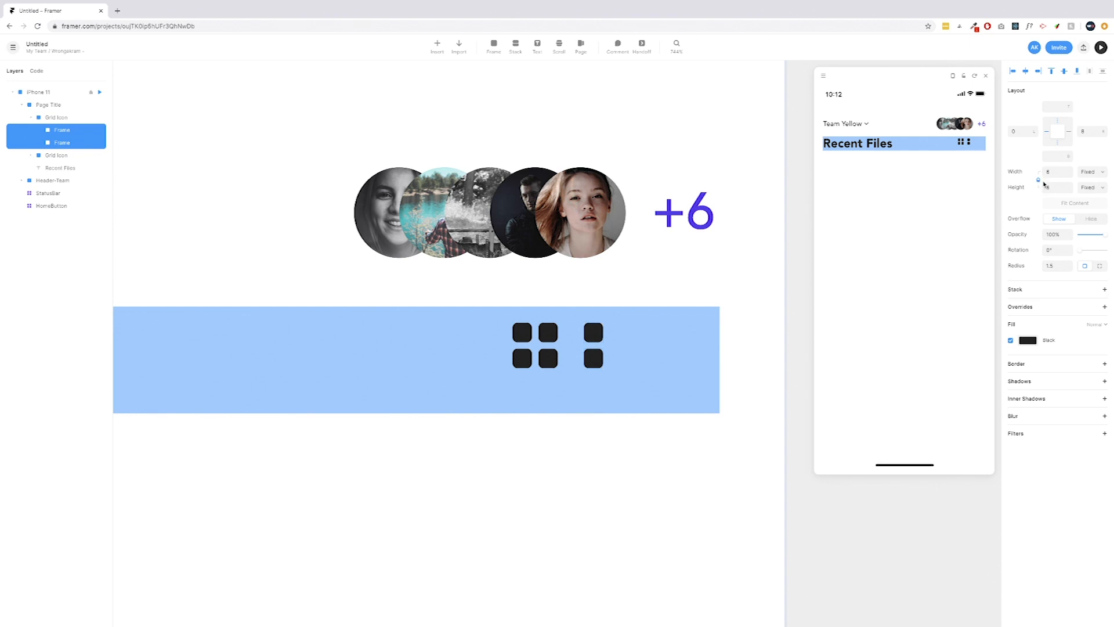
{"action": "left_click_drag", "start_coordinate": [602, 343], "coordinate": [631, 345]}
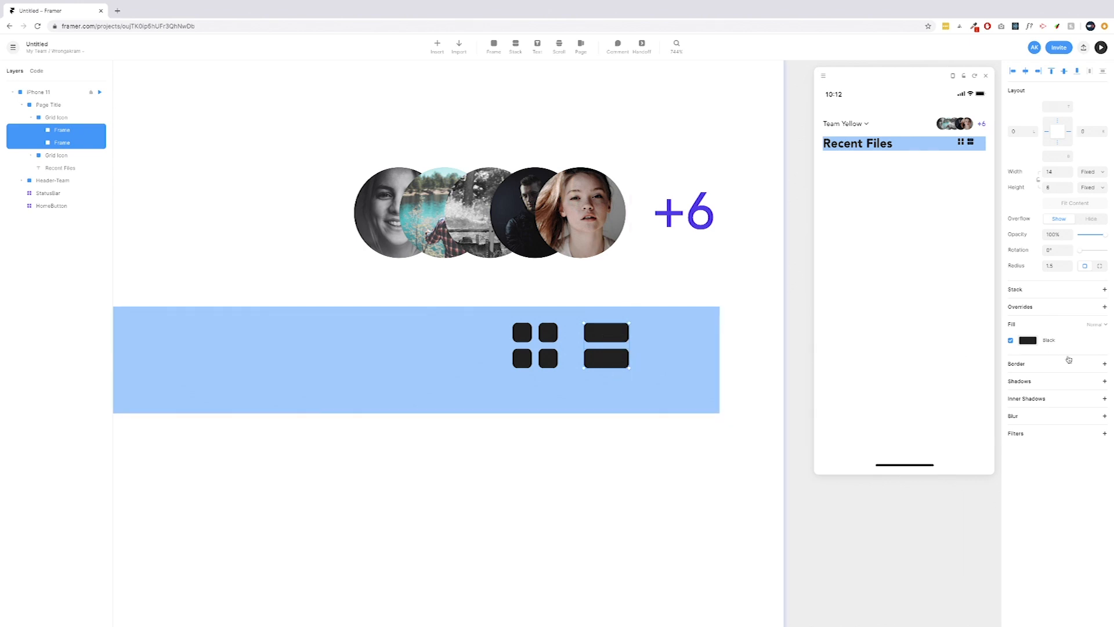
Fill both bars with the custom color #74777B at 30% opacity
{"action": "left_click", "coordinate": [1029, 341]}
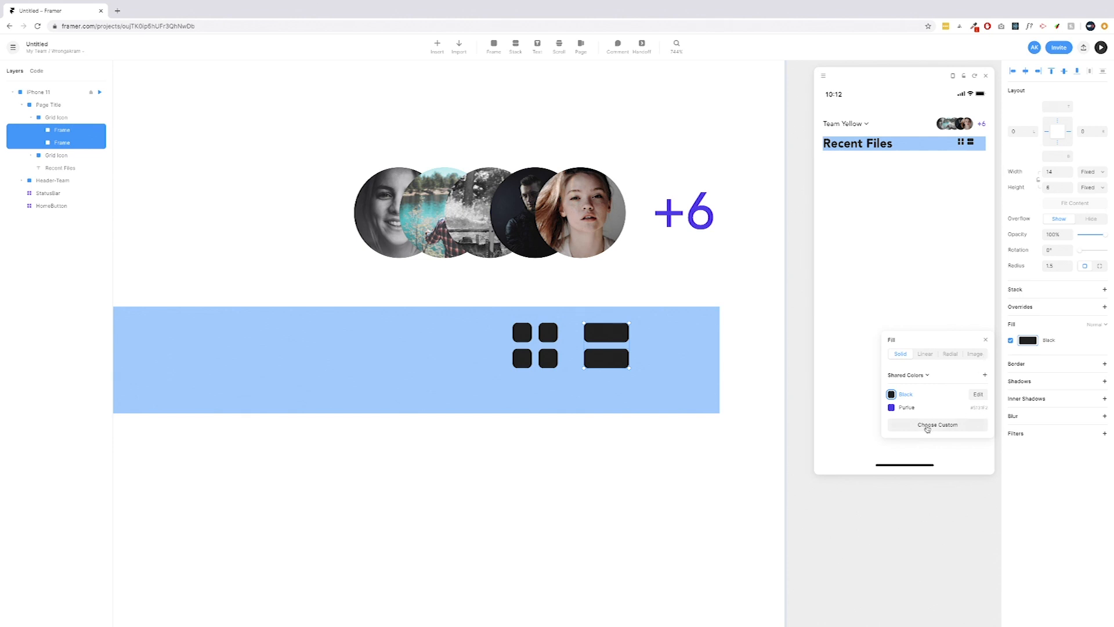
{"action": "left_click", "coordinate": [933, 427]}
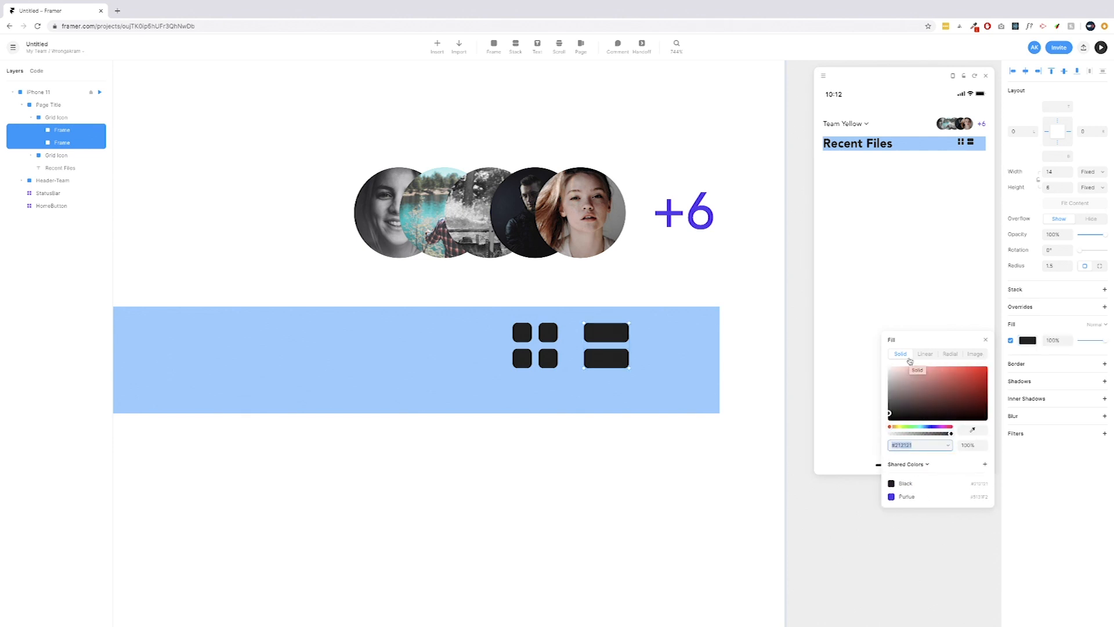
{"action": "type", "text": "74777B"}
{"action": "left_click", "coordinate": [973, 445]}
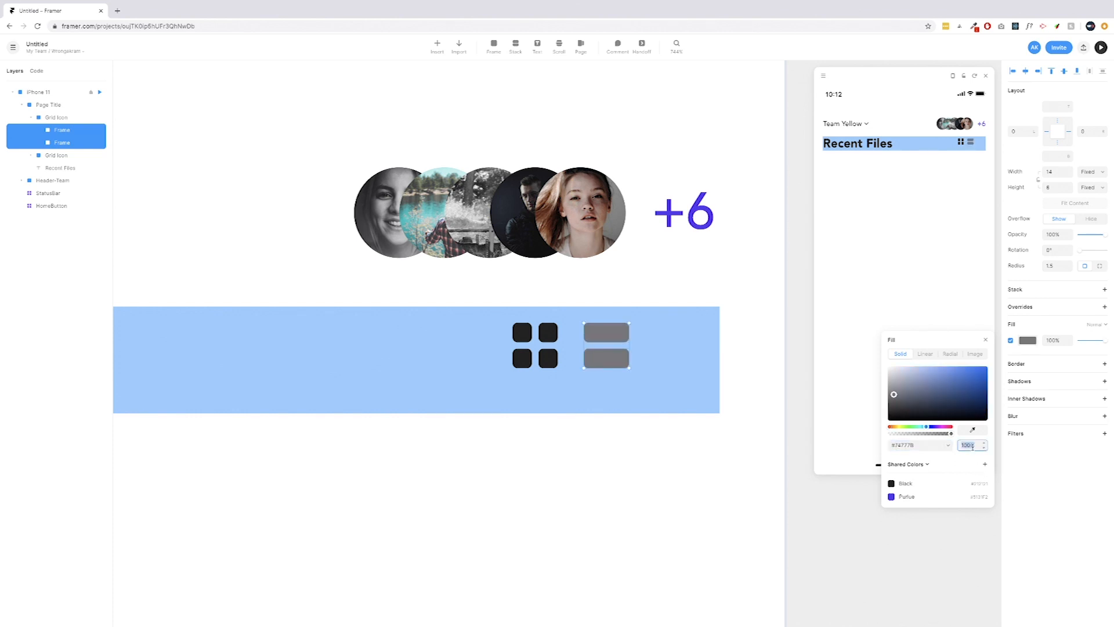
{"action": "type", "text": "30"}
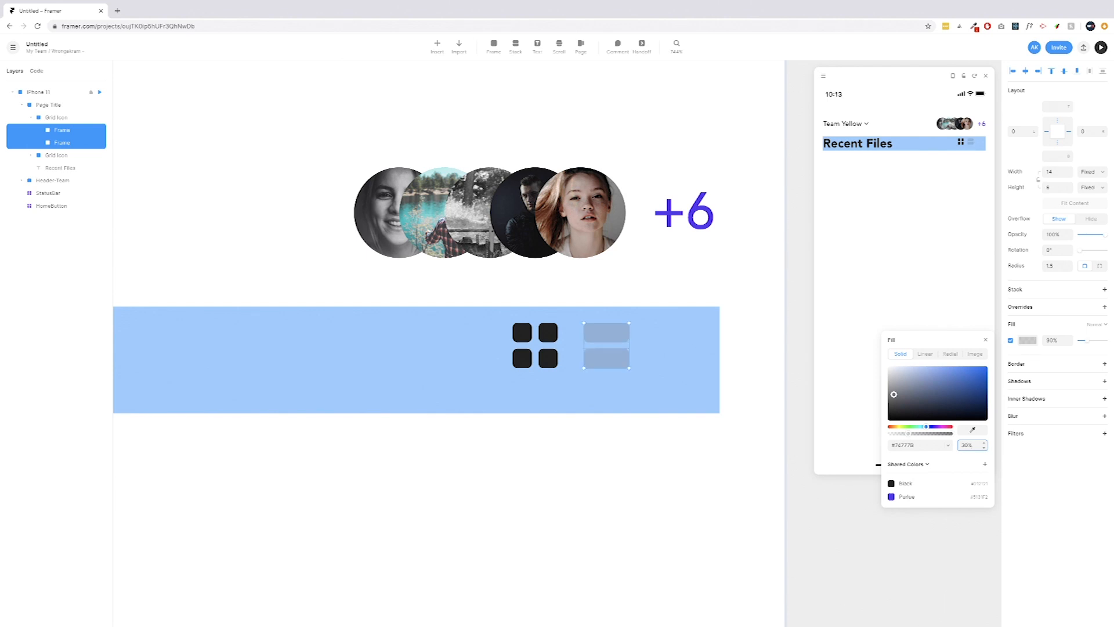
{"action": "left_click", "coordinate": [605, 356]}
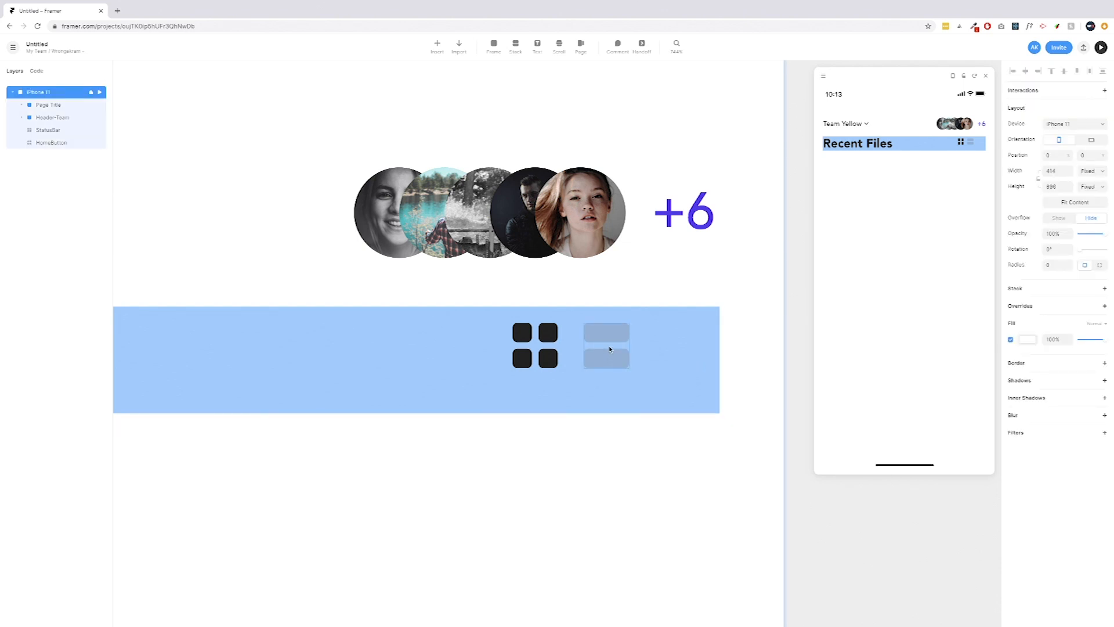
Rename the group containing the two bars to "List Icon"
{"action": "double_click", "coordinate": [610, 349]}
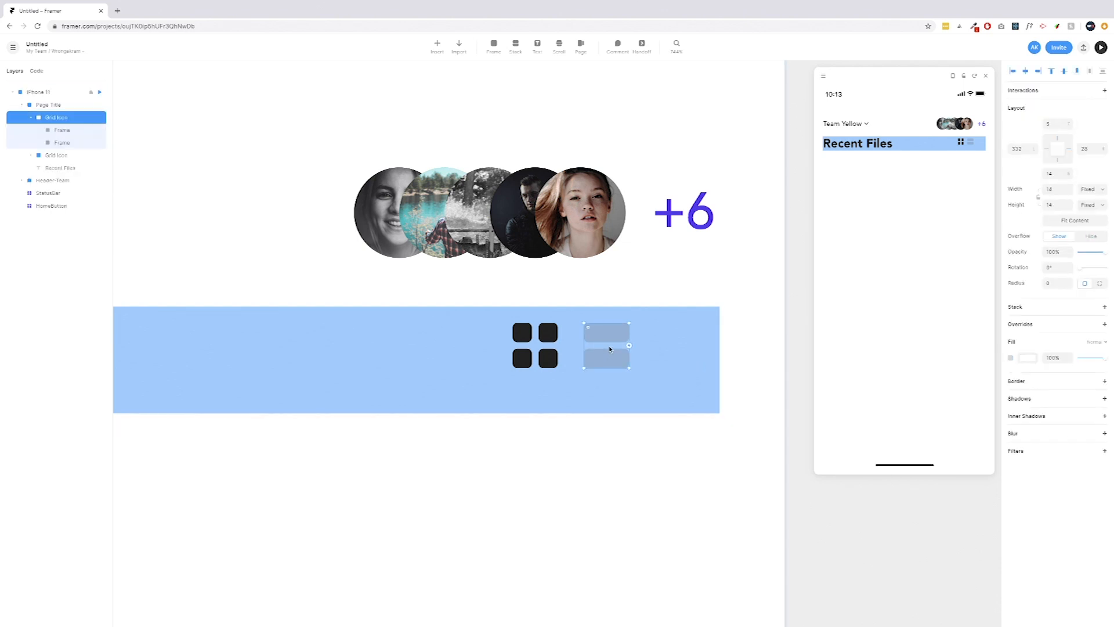
{"action": "double_click", "coordinate": [60, 118]}
{"action": "key", "text": "BackSpace"}
{"action": "key", "text": "BackSpace"}
{"action": "key", "text": "BackSpace"}
{"action": "type", "text": "List"}
{"action": "key", "text": "Return"}
Place the List Icon vertically centered at the Page Title's right edge, and the Grid Icon level with it, 12 to its left
{"action": "left_click_drag", "start_coordinate": [607, 348], "coordinate": [703, 364]}
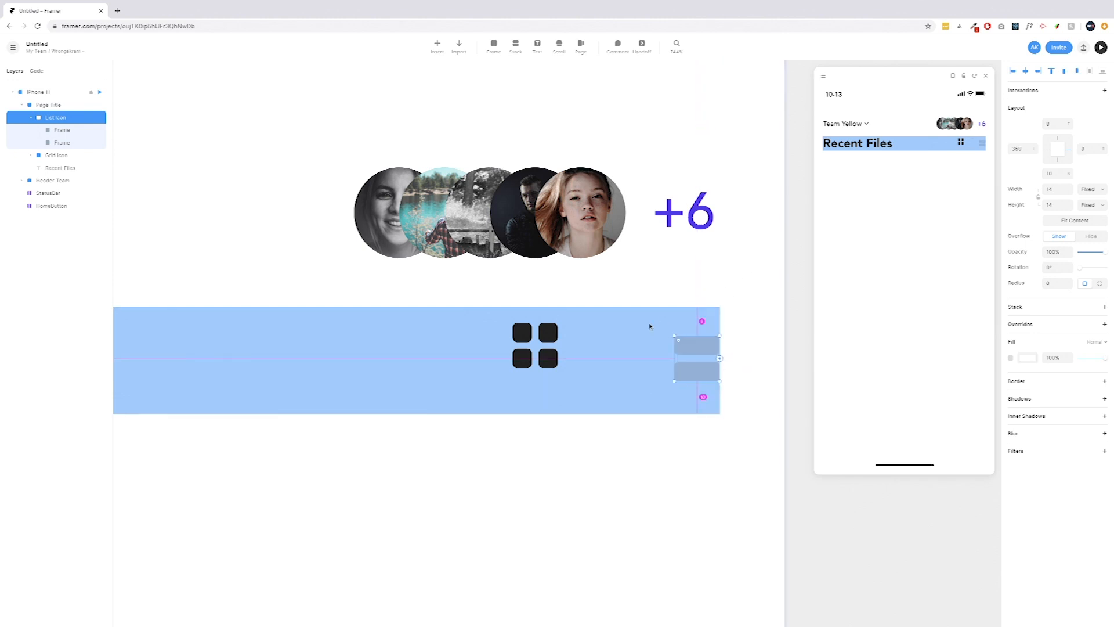
{"action": "left_click", "coordinate": [1064, 75]}
{"action": "left_click", "coordinate": [536, 345]}
{"action": "left_click_drag", "start_coordinate": [536, 346], "coordinate": [610, 361]}
{"action": "key", "text": "Right"}
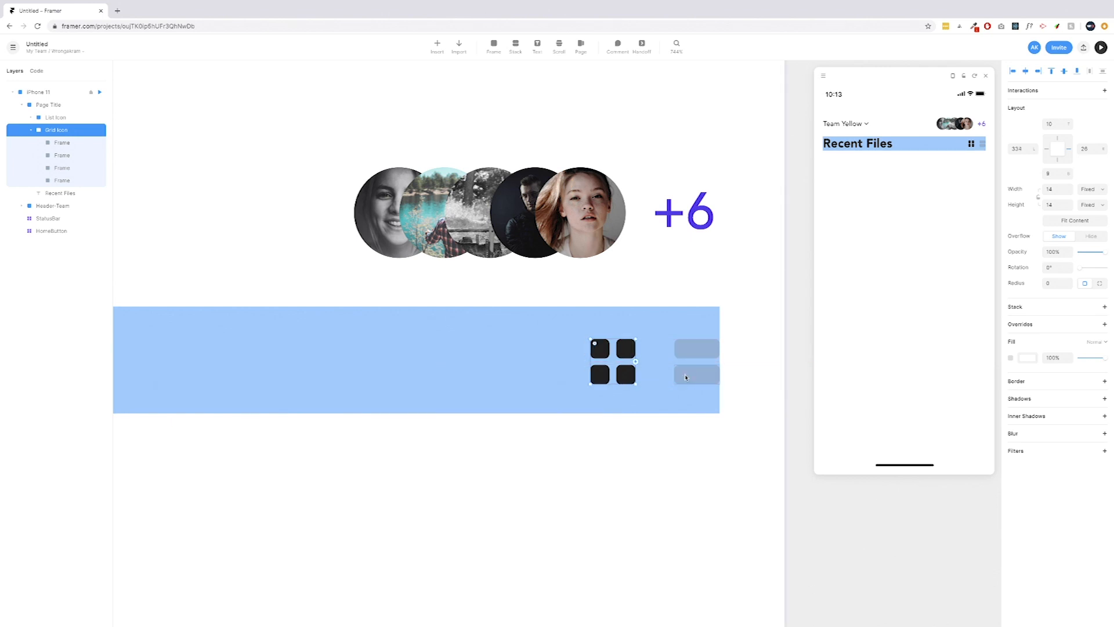
Turn off the blue fill of the Page Title frame
{"action": "left_click", "coordinate": [497, 375]}
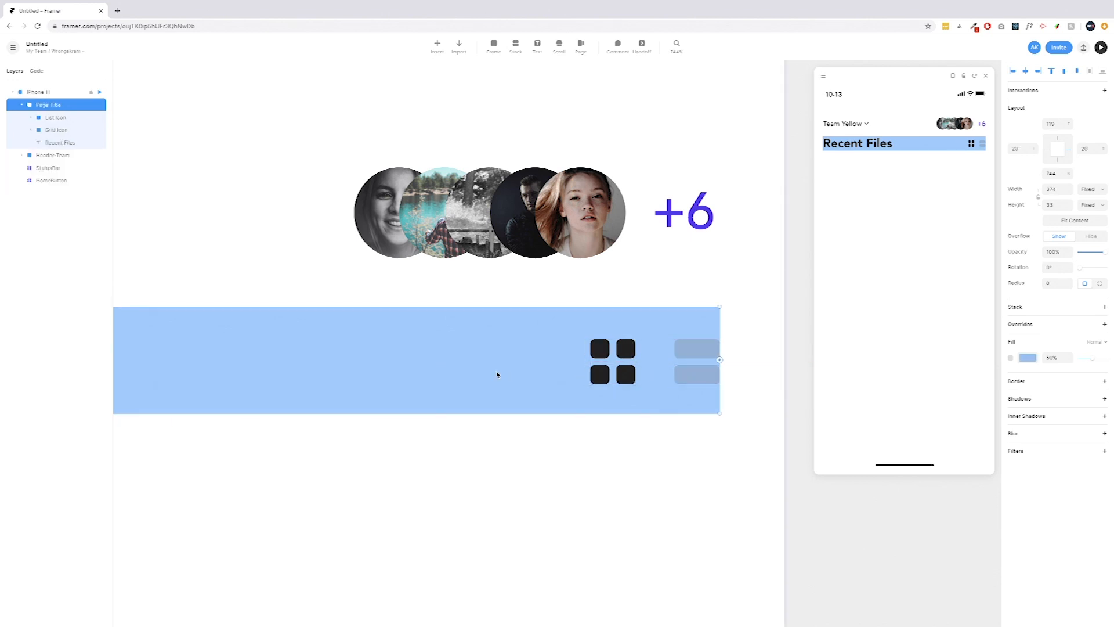
{"action": "left_click", "coordinate": [1011, 358]}
{"action": "scroll", "coordinate": [763, 390], "scroll_direction": "down", "scroll_amount": 10}
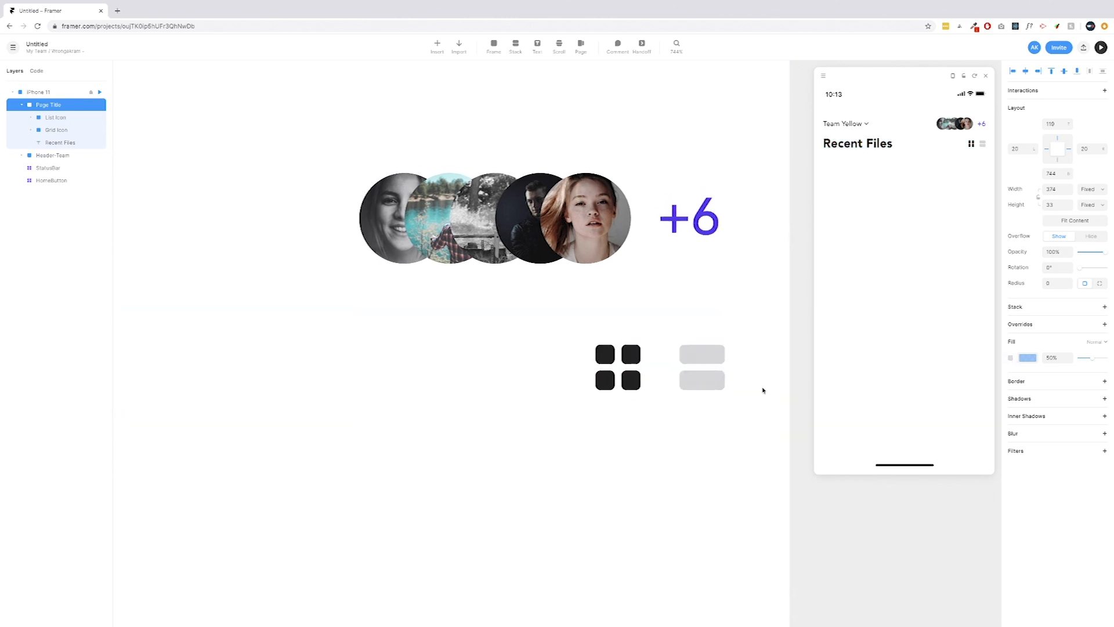
Move the Page Title frame down to a top offset of 136
{"action": "scroll", "coordinate": [764, 390], "scroll_direction": "down", "scroll_amount": 10}
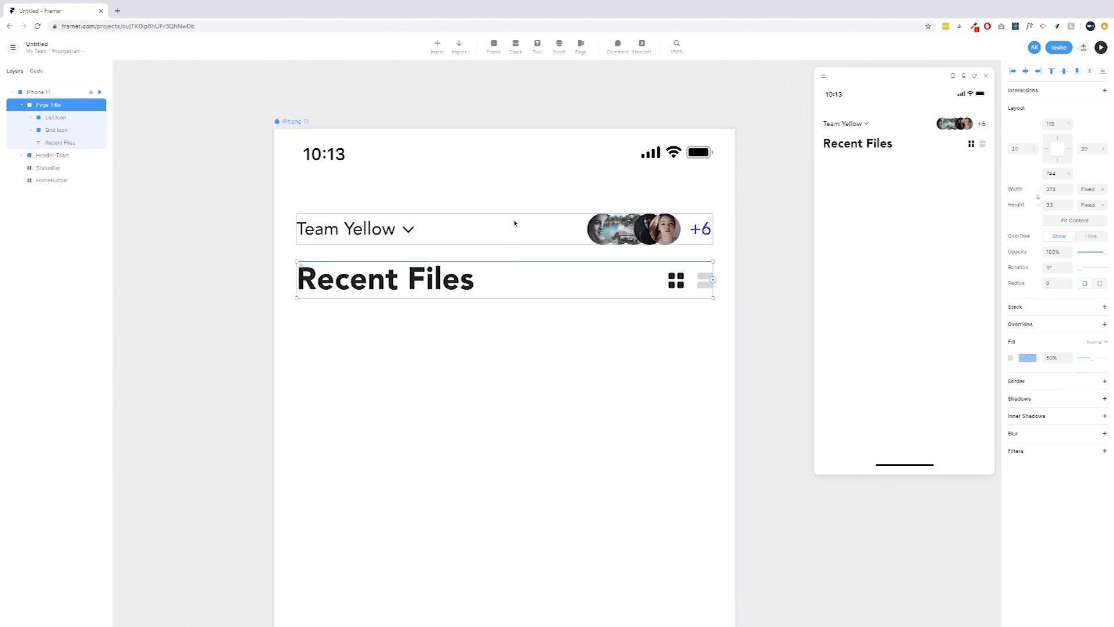
{"action": "key", "text": "shift+Down"}
{"action": "key", "text": "shift+Down"}
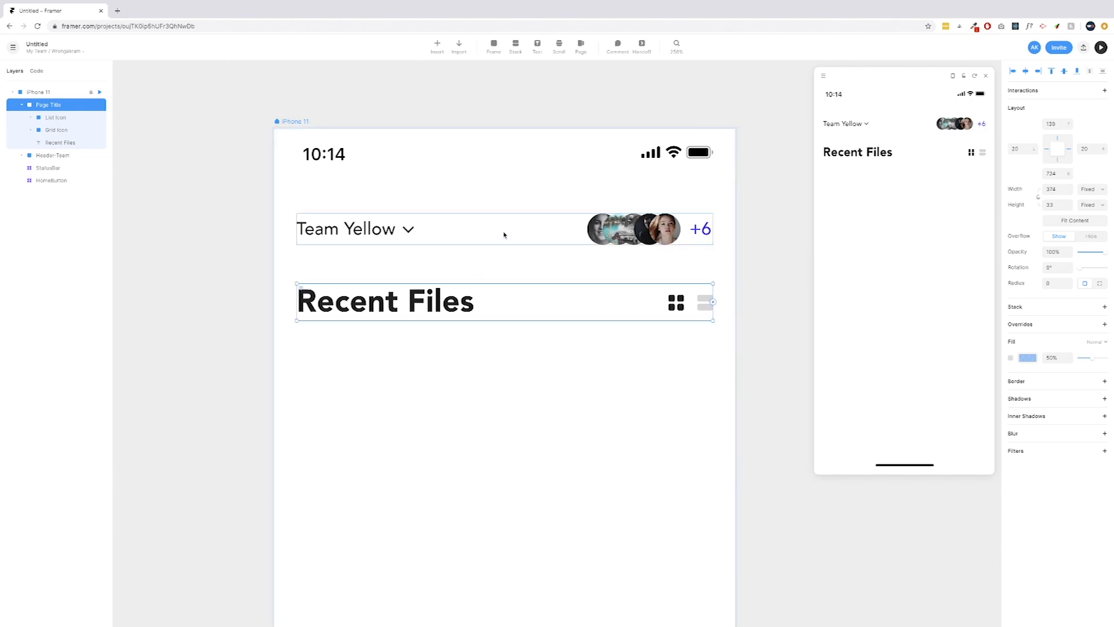
{"action": "key", "text": "Up"}
{"action": "key", "text": "Up"}
{"action": "key", "text": "Up"}
{"action": "key", "text": "Up"}
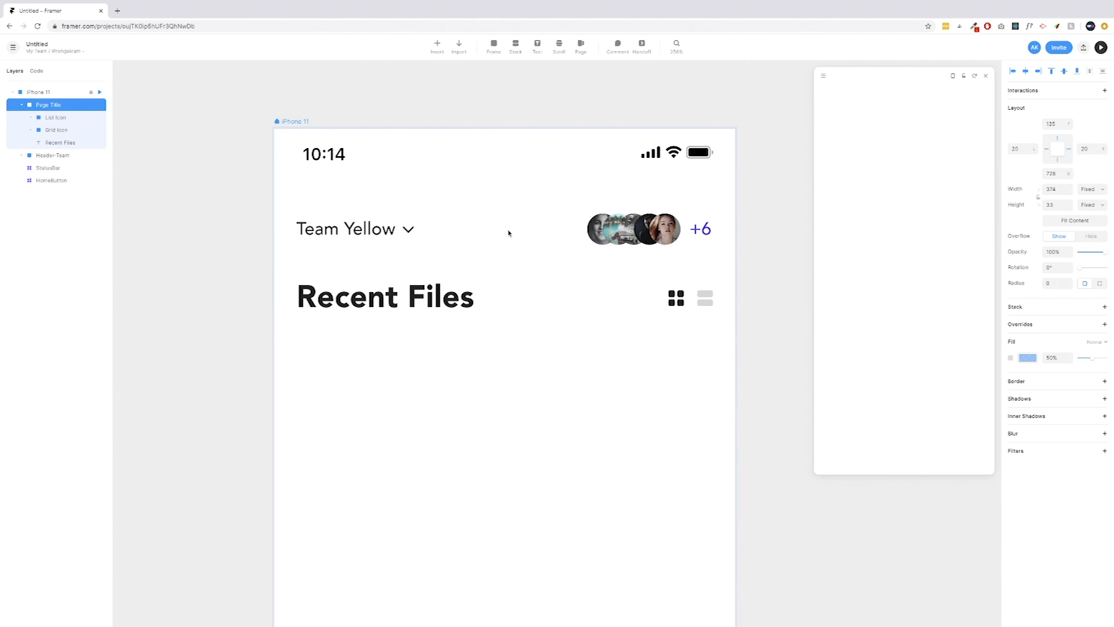
{"action": "key", "text": "Down"}
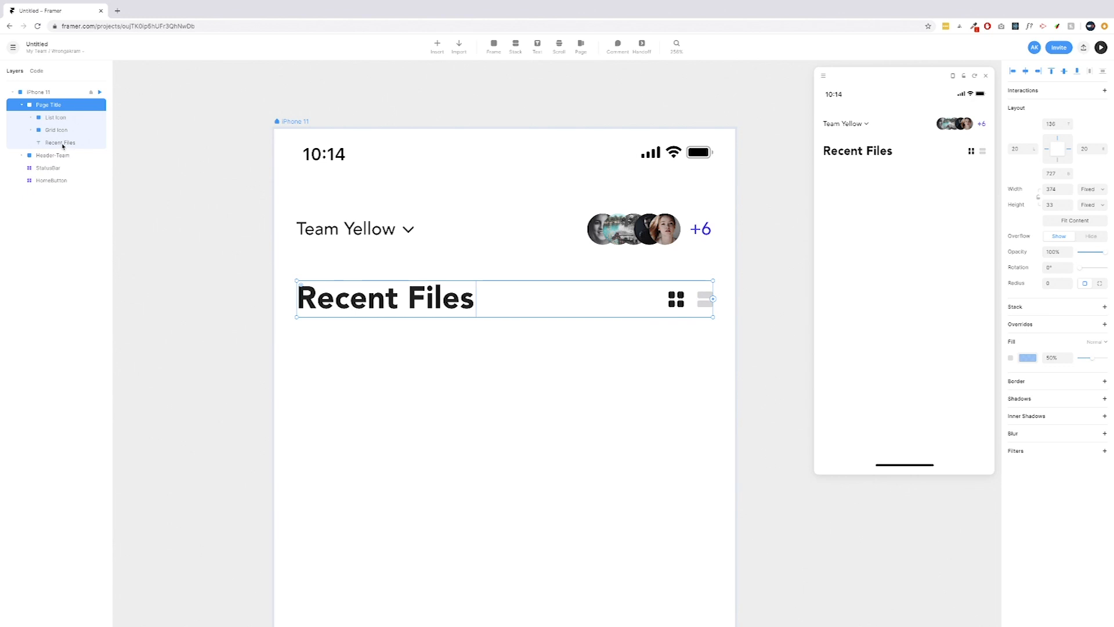
{"action": "double_click", "coordinate": [62, 146]}
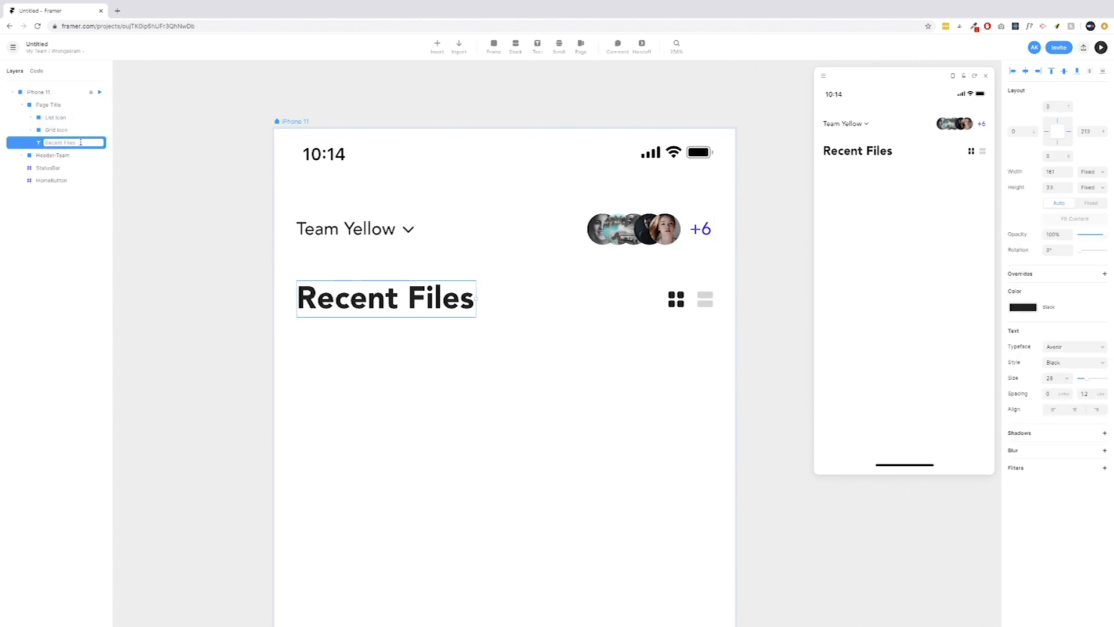
{"action": "left_click", "coordinate": [56, 132]}
{"action": "left_click", "coordinate": [56, 117]}
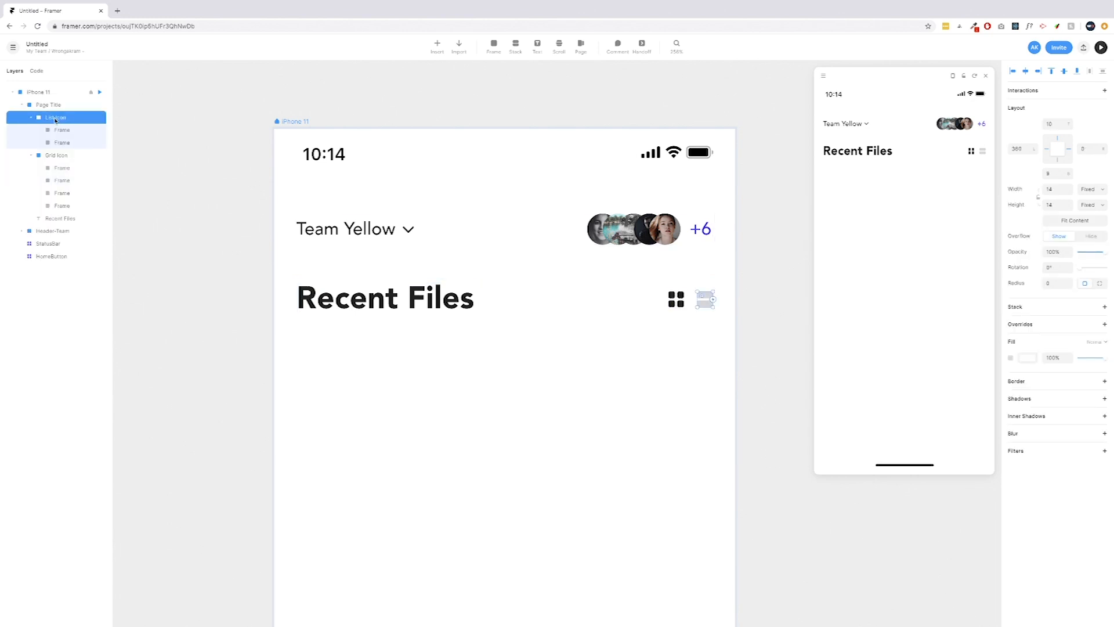
{"action": "left_click", "coordinate": [31, 155]}
{"action": "left_click", "coordinate": [31, 118]}
{"action": "left_click", "coordinate": [47, 105]}
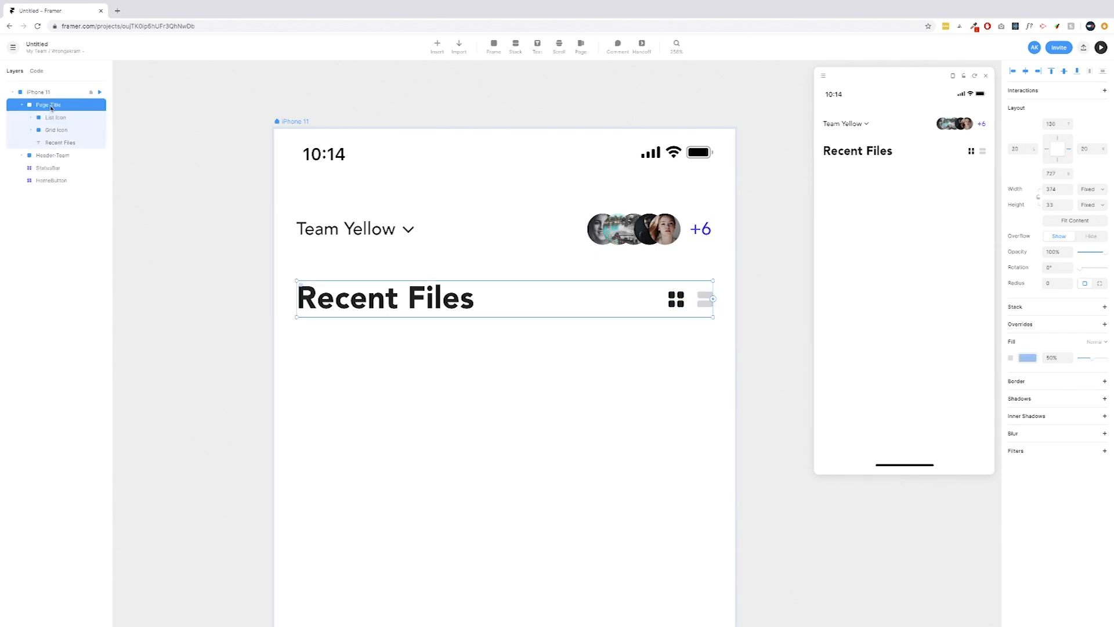
Insert the default Input component and place it centered below the Page Title at a top offset of 194
{"action": "scroll", "coordinate": [463, 232], "scroll_direction": "down", "scroll_amount": 3}
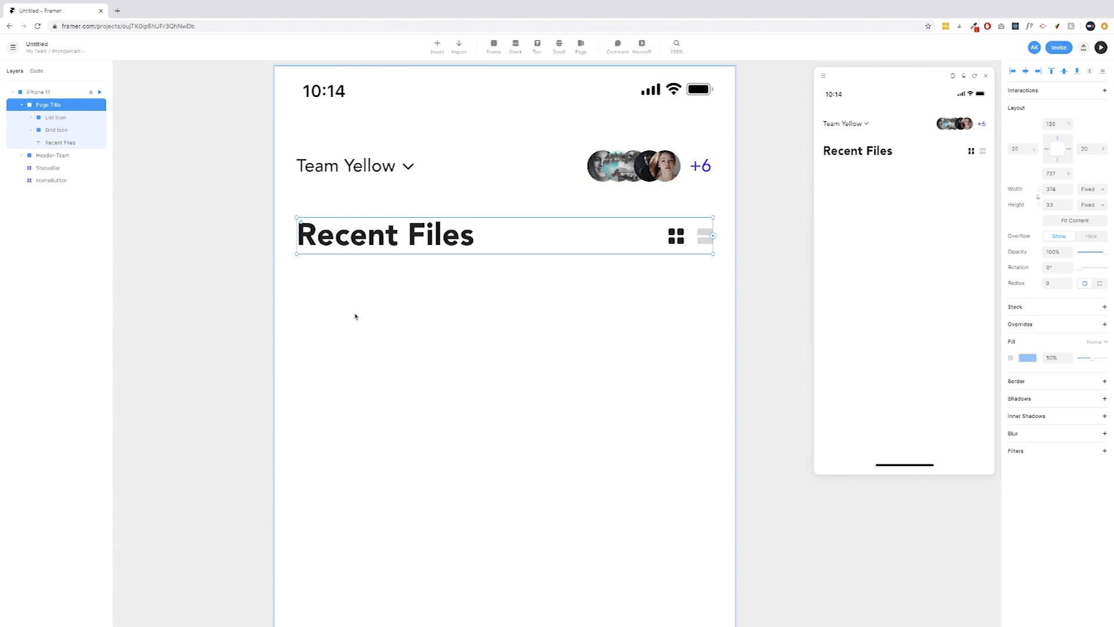
{"action": "left_click", "coordinate": [500, 307]}
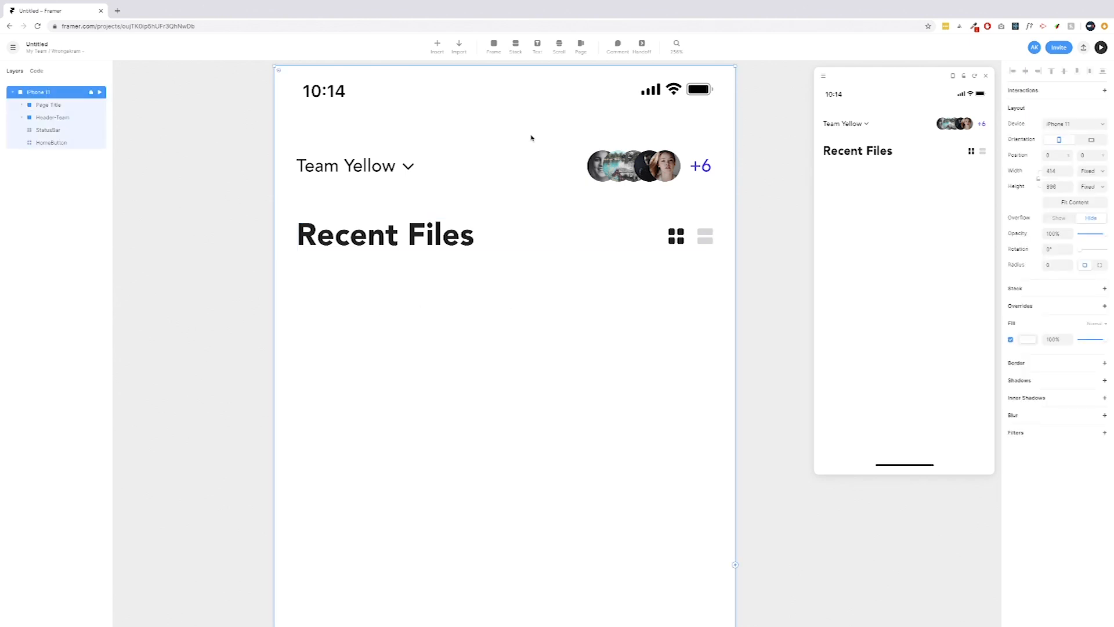
{"action": "left_click", "coordinate": [434, 50]}
{"action": "type", "text": "input"}
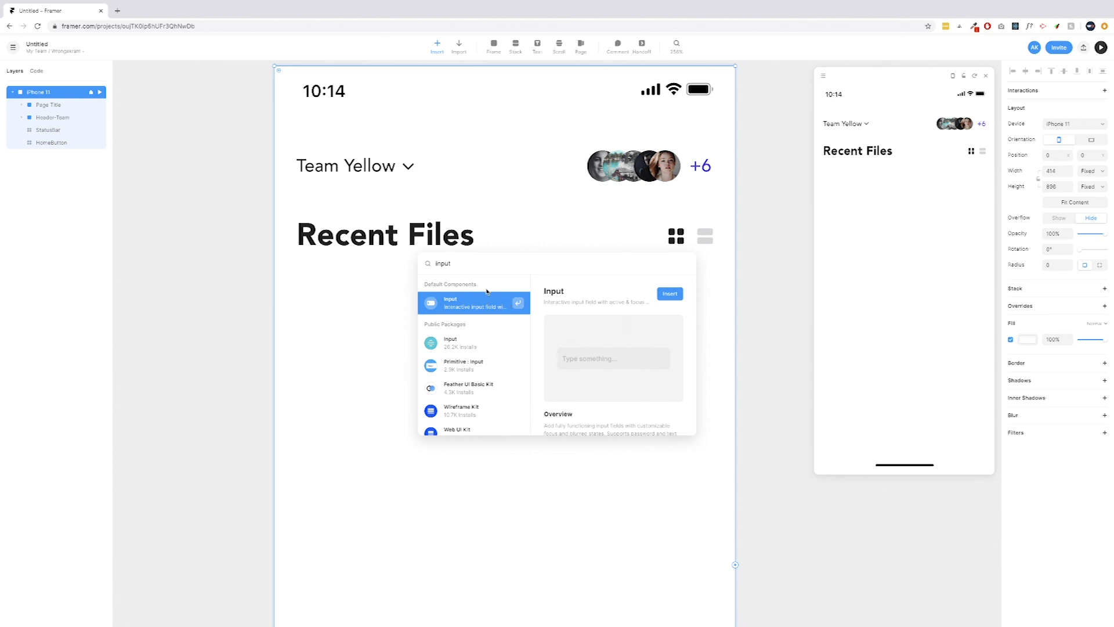
{"action": "left_click", "coordinate": [662, 296]}
{"action": "left_click_drag", "start_coordinate": [522, 565], "coordinate": [525, 309]}
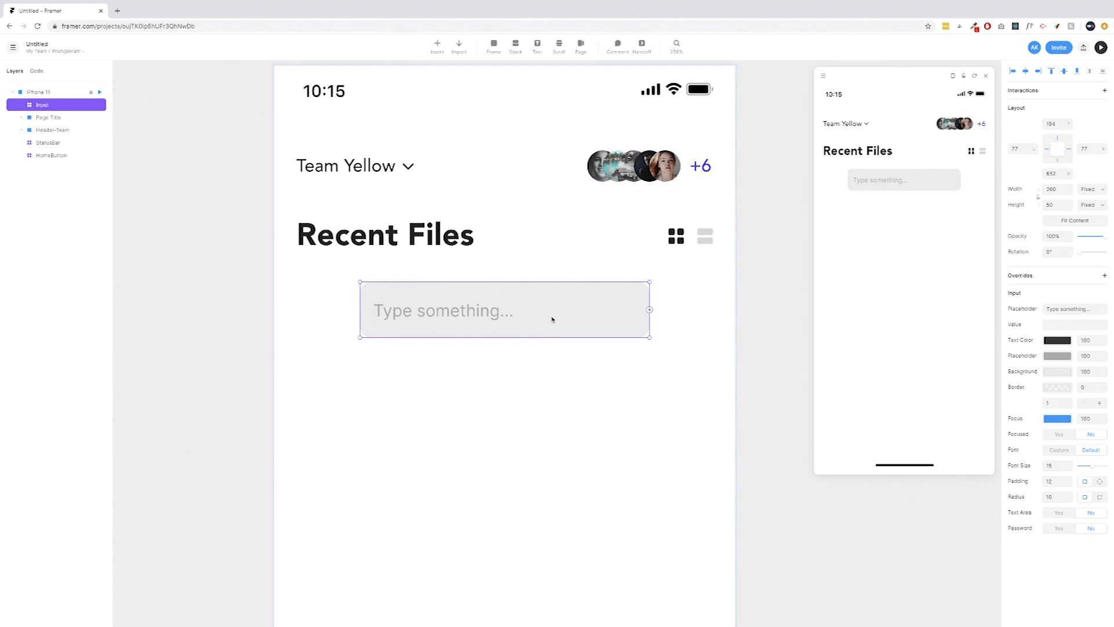
Widen the input to 374, leaving margins of 20 on both sides, and set its height to 40
{"action": "left_click_drag", "start_coordinate": [650, 294], "coordinate": [713, 296]}
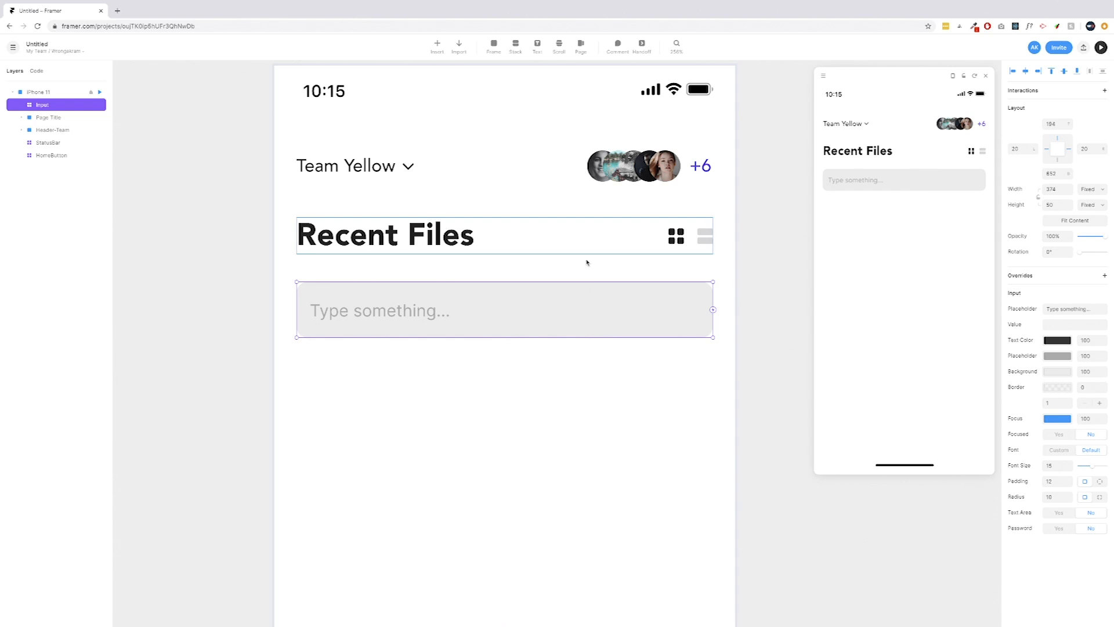
{"action": "left_click", "coordinate": [1061, 205]}
{"action": "type", "text": "40"}
{"action": "key", "text": "Return"}
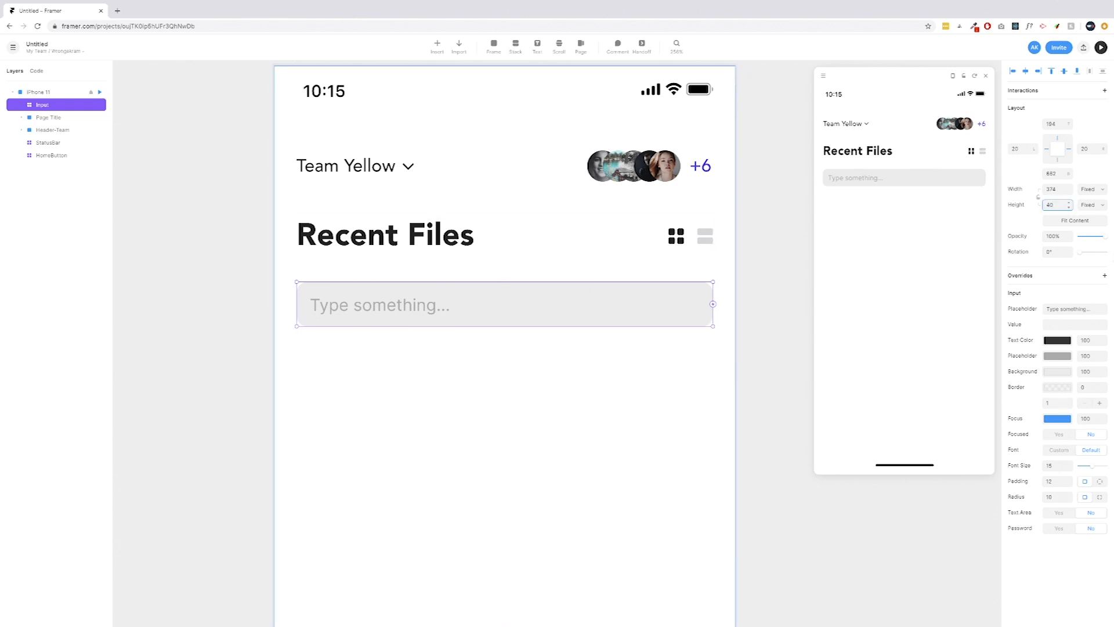
Set the input's placeholder to "Search for goodies..." and its text color to the shared color Black
{"action": "left_click", "coordinate": [1053, 309]}
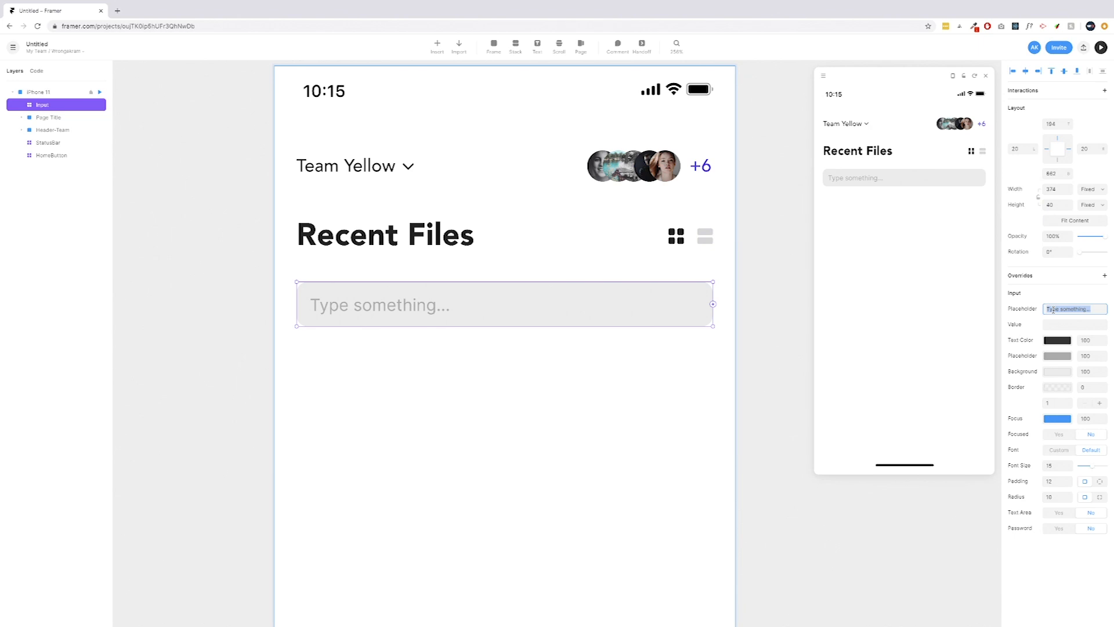
{"action": "type", "text": "Search for goodies..."}
{"action": "left_click", "coordinate": [1061, 344]}
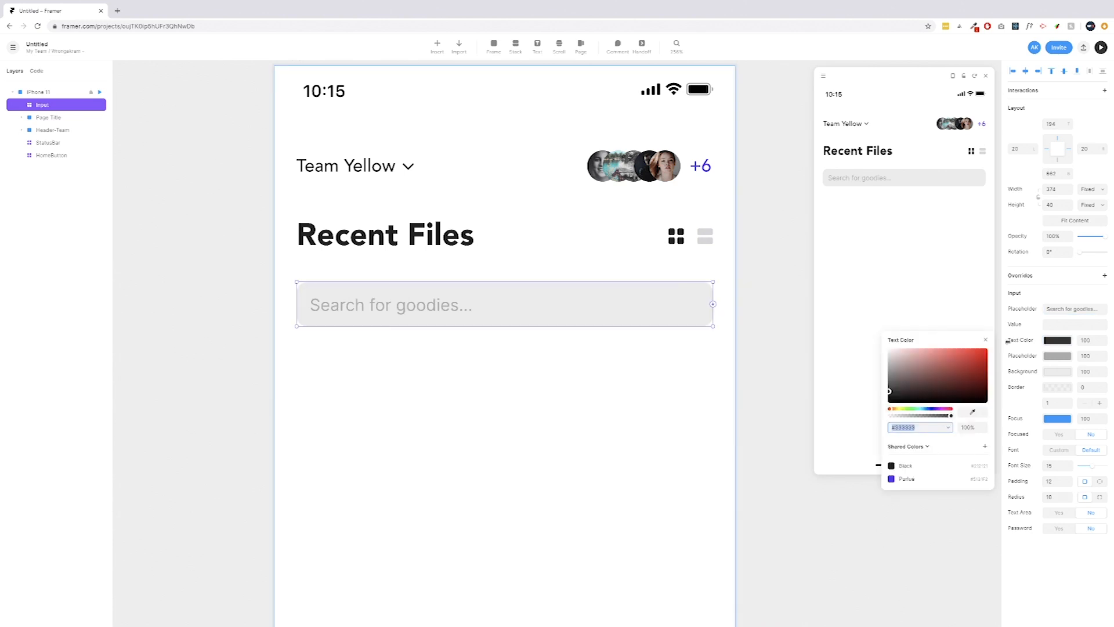
{"action": "left_click", "coordinate": [913, 468]}
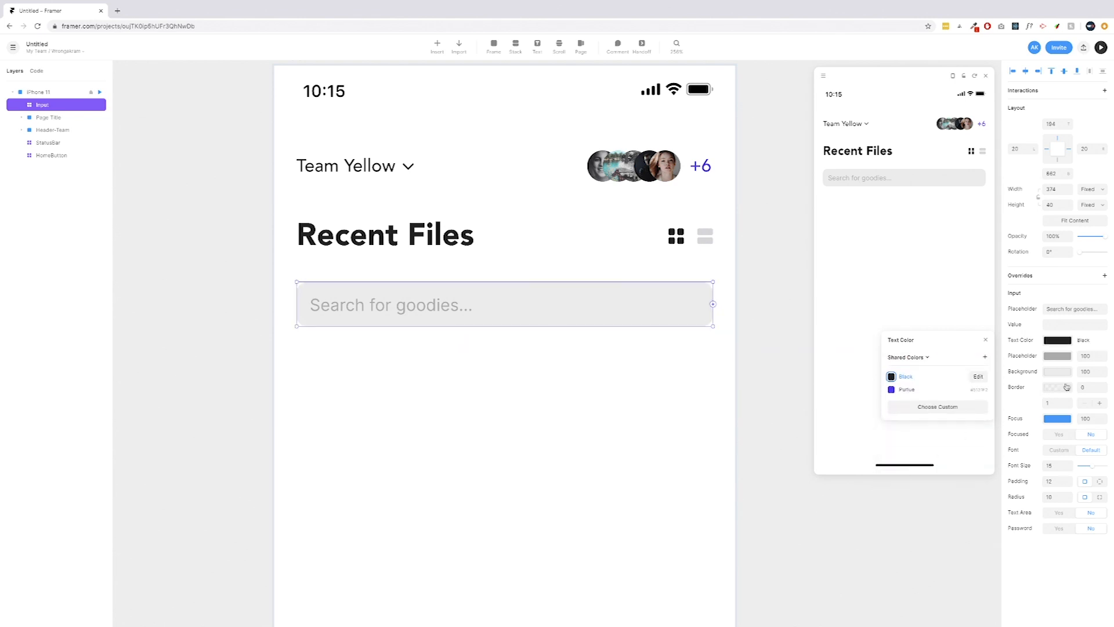
Set the input's placeholder color to #858585 and its background color to #E8E8E8
{"action": "left_click", "coordinate": [1059, 360]}
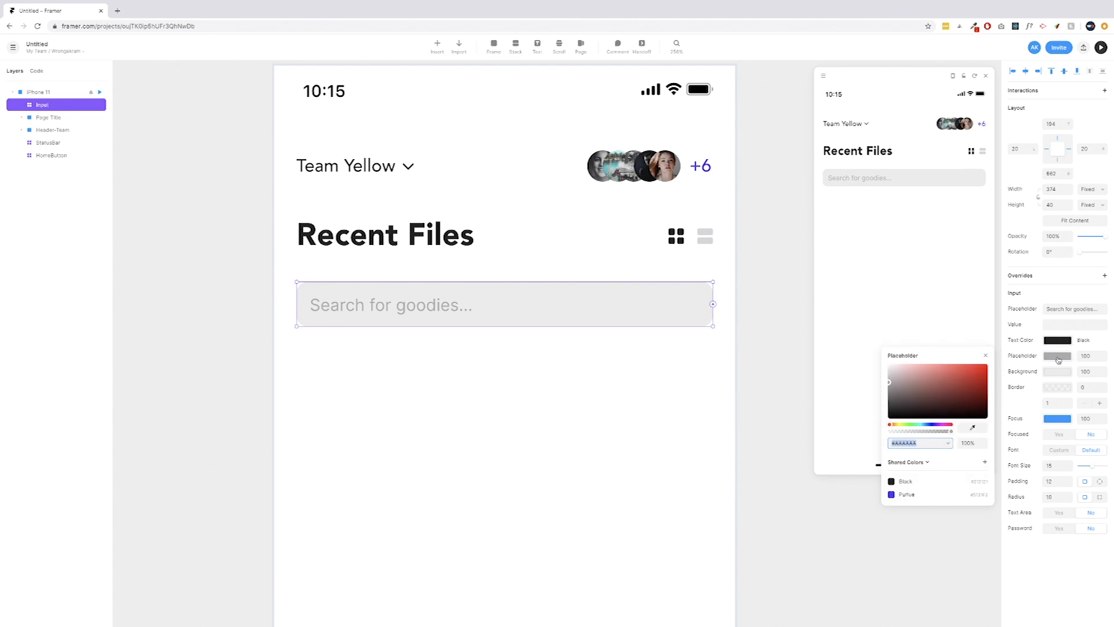
{"action": "type", "text": "85"}
{"action": "key", "text": "Return"}
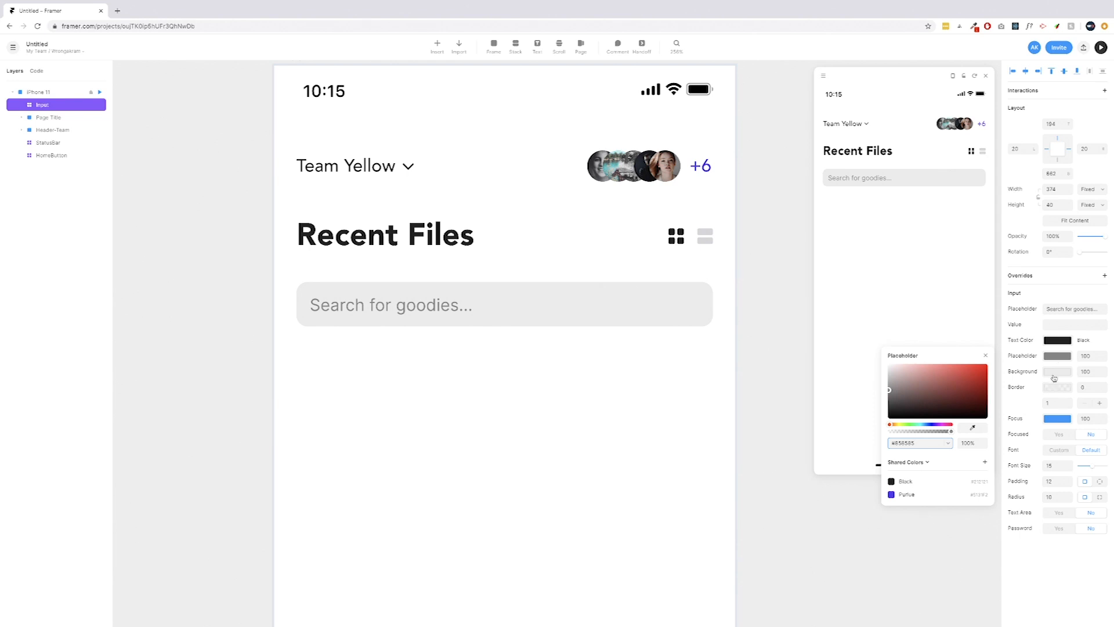
{"action": "left_click", "coordinate": [1054, 373]}
{"action": "type", "text": "e8e8e8"}
{"action": "key", "text": "Return"}
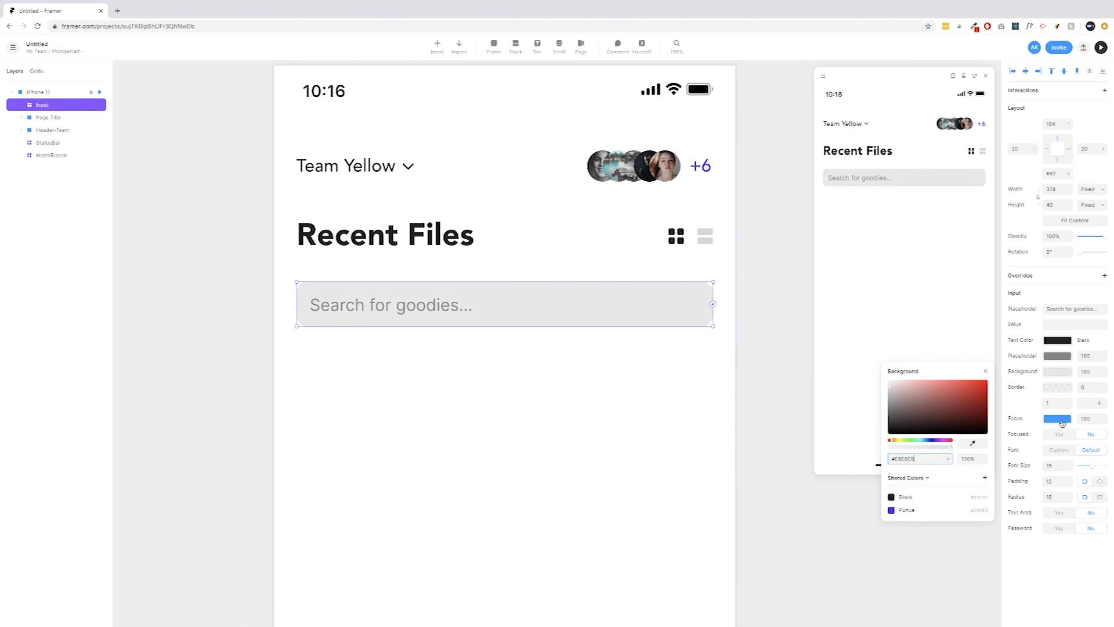
Give the input a custom font with the family avenir at size 14
{"action": "left_click", "coordinate": [1059, 451]}
{"action": "left_click", "coordinate": [1072, 466]}
{"action": "type", "text": "avenir"}
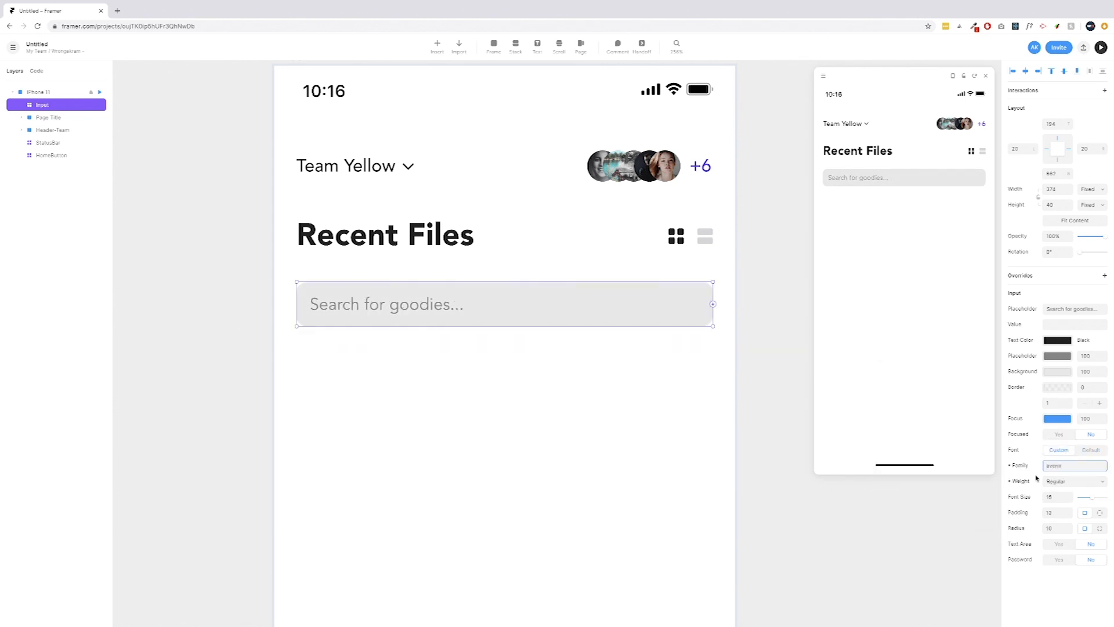
{"action": "left_click", "coordinate": [1063, 497]}
{"action": "type", "text": "14"}
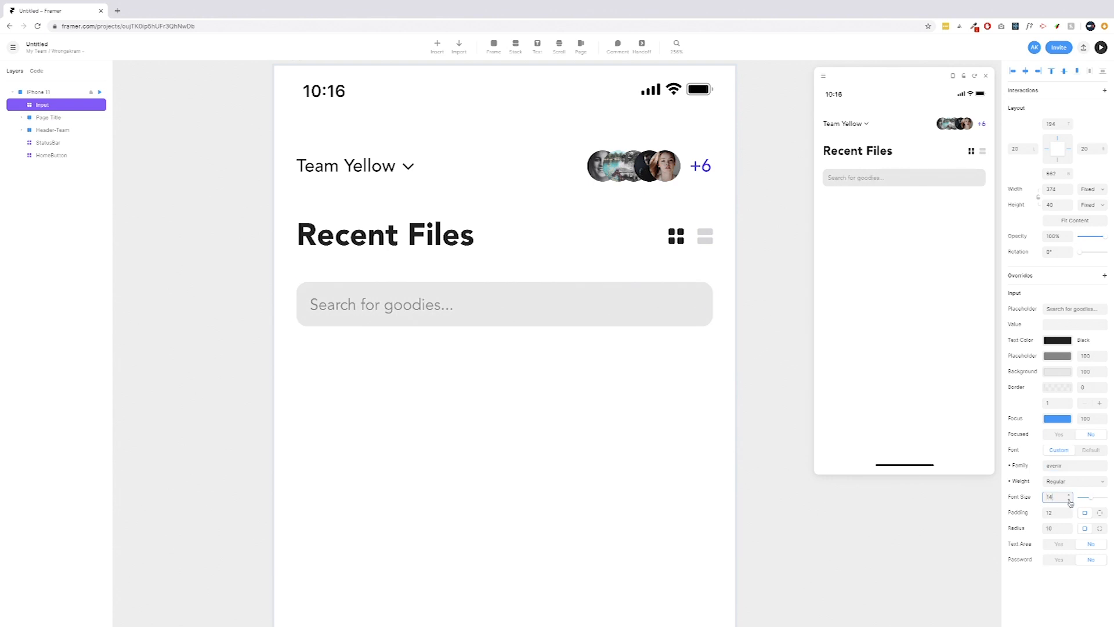
Set the input's corner radius to 8
{"action": "left_click", "coordinate": [1059, 514]}
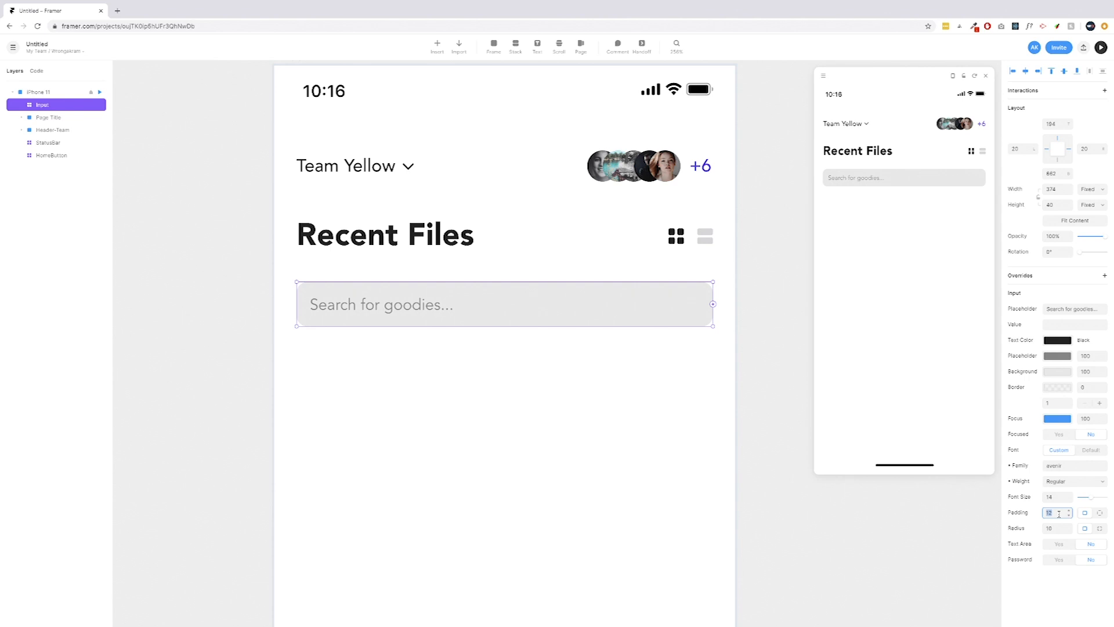
{"action": "left_click", "coordinate": [1059, 527]}
{"action": "type", "text": "8"}
Turn on the input's password mode, try out masked text in the preview's search field, and clear it again
{"action": "left_click", "coordinate": [1059, 559]}
{"action": "left_click", "coordinate": [860, 182]}
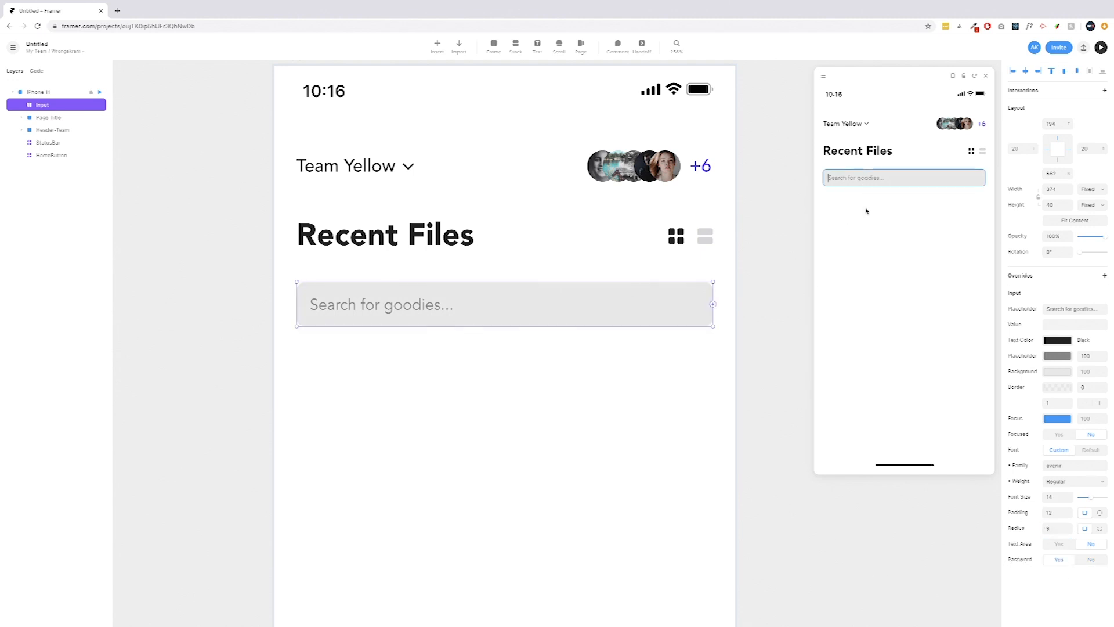
{"action": "type", "text": "•••••••••••••"}
{"action": "key", "text": "BackSpace"}
{"action": "key", "text": "BackSpace"}
{"action": "key", "text": "BackSpace"}
{"action": "key", "text": "BackSpace"}
{"action": "key", "text": "BackSpace"}
{"action": "key", "text": "BackSpace"}
{"action": "key", "text": "BackSpace"}
{"action": "key", "text": "BackSpace"}
{"action": "key", "text": "BackSpace"}
{"action": "key", "text": "BackSpace"}
{"action": "key", "text": "BackSpace"}
{"action": "key", "text": "BackSpace"}
{"action": "key", "text": "BackSpace"}
Try the input's text area mode with multi-line sample text in the preview, clear the text, and turn the mode off
{"action": "left_click", "coordinate": [1066, 545]}
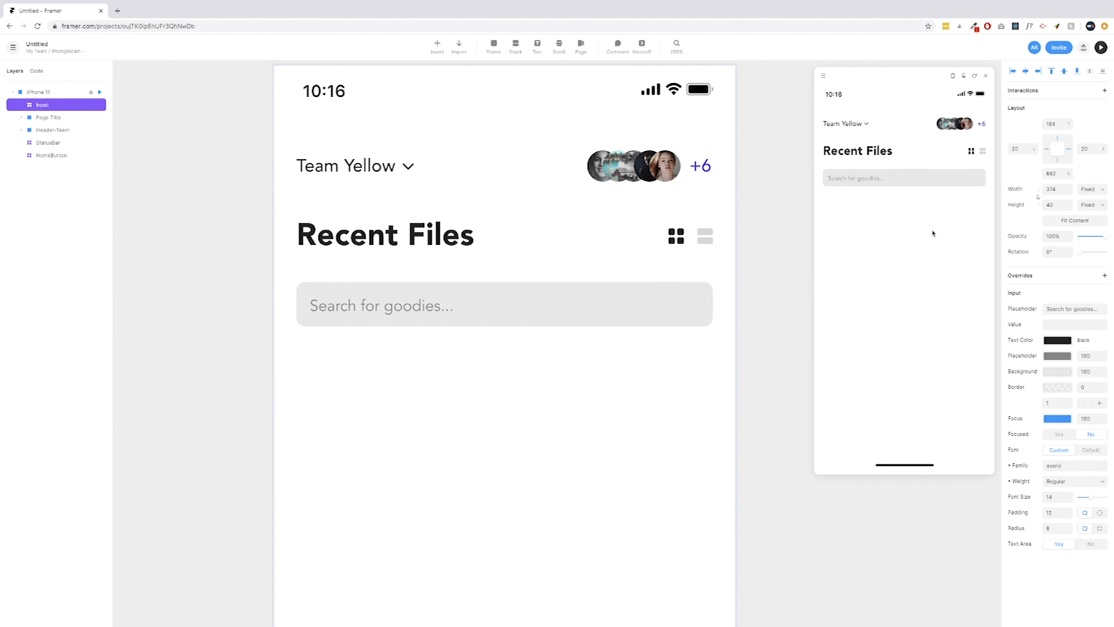
{"action": "type", "text": "asijdis"}
{"action": "key", "text": "BackSpace"}
{"action": "key", "text": "BackSpace"}
{"action": "key", "text": "BackSpace"}
{"action": "key", "text": "BackSpace"}
{"action": "key", "text": "BackSpace"}
{"action": "key", "text": "BackSpace"}
{"action": "key", "text": "BackSpace"}
{"action": "key", "text": "Return"}
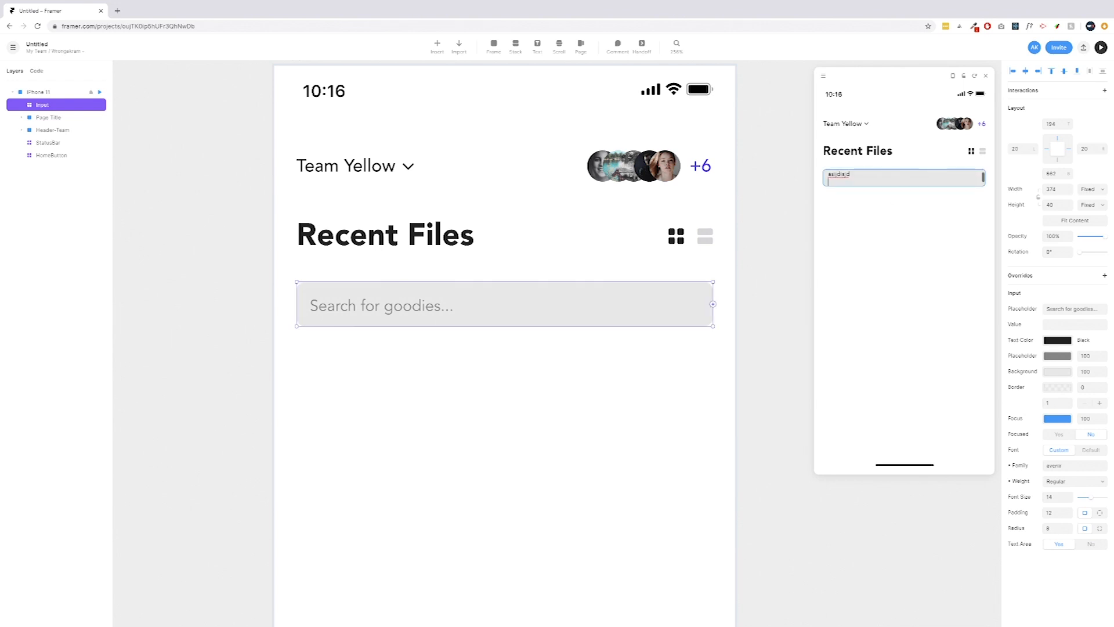
{"action": "key", "text": "BackSpace"}
{"action": "type", "text": "asijdi"}
{"action": "key", "text": "BackSpace"}
{"action": "key", "text": "BackSpace"}
{"action": "key", "text": "BackSpace"}
{"action": "key", "text": "BackSpace"}
{"action": "key", "text": "BackSpace"}
{"action": "left_click", "coordinate": [1091, 544]}
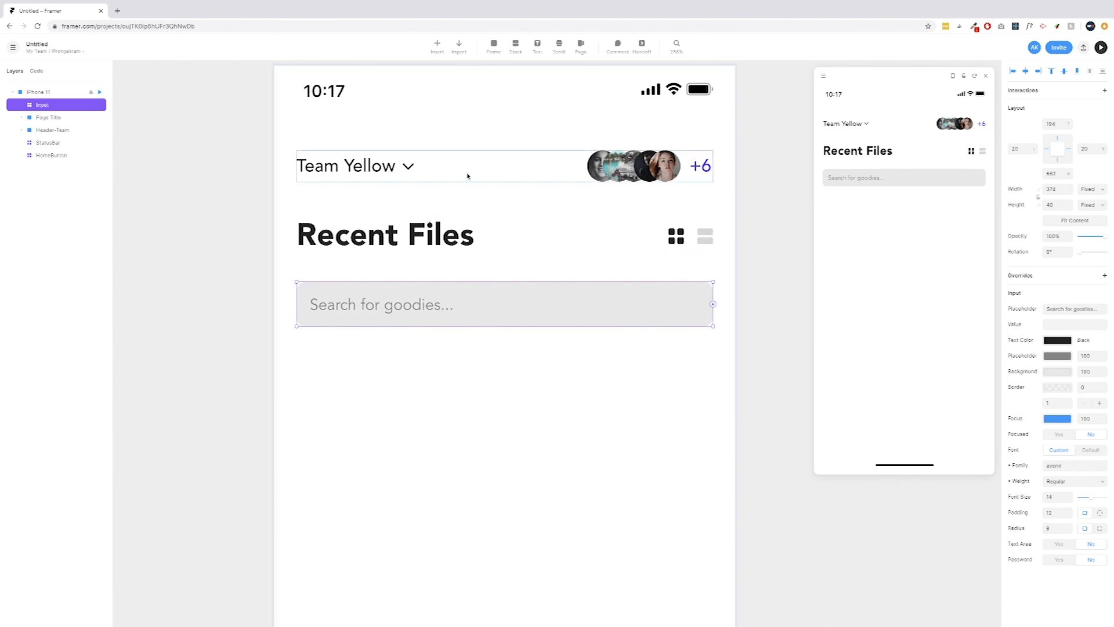
Draw a 414 × 172 frame from the screen's top-left corner around the status bar, team header and page title
{"action": "scroll", "coordinate": [501, 144], "scroll_direction": "up", "scroll_amount": 1}
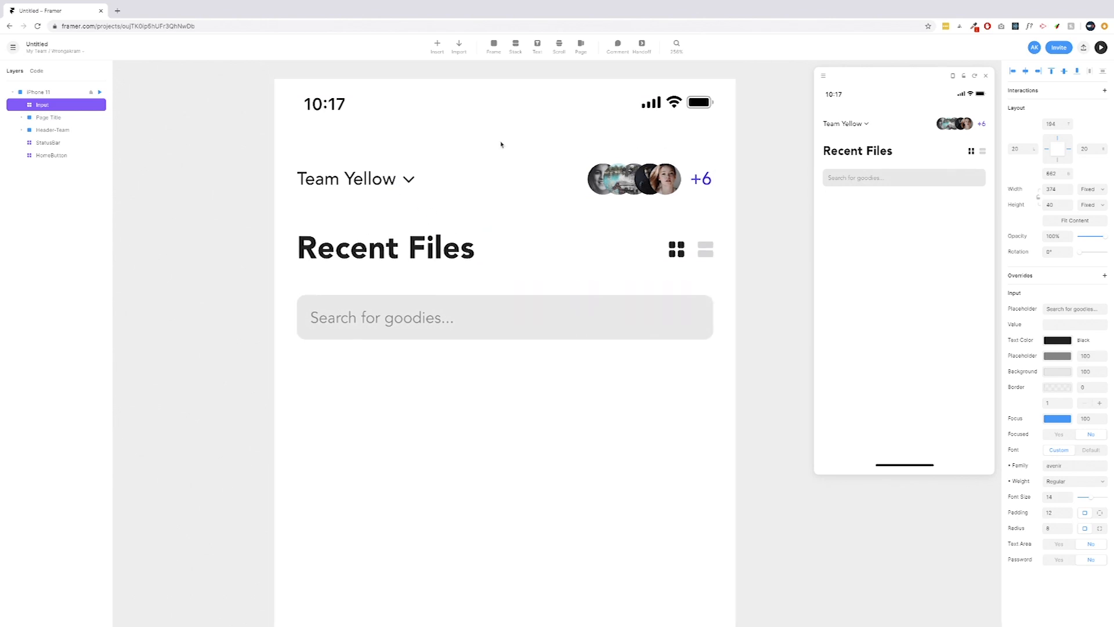
{"action": "left_click", "coordinate": [496, 48]}
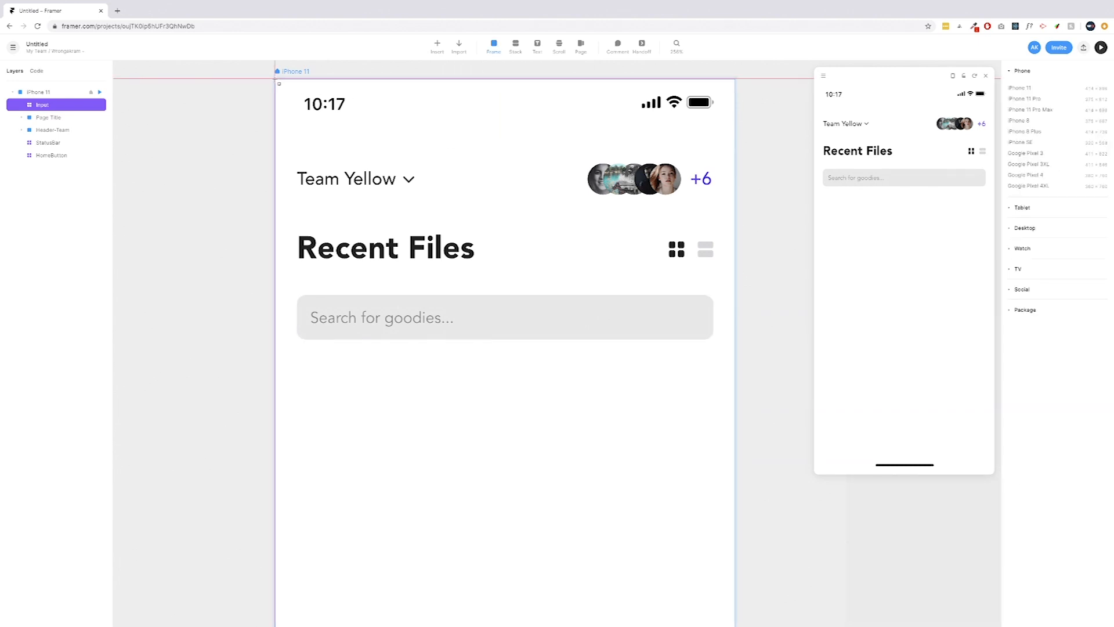
{"action": "scroll", "coordinate": [279, 83], "scroll_direction": "right", "scroll_amount": 2}
{"action": "left_click_drag", "start_coordinate": [230, 93], "coordinate": [700, 291]}
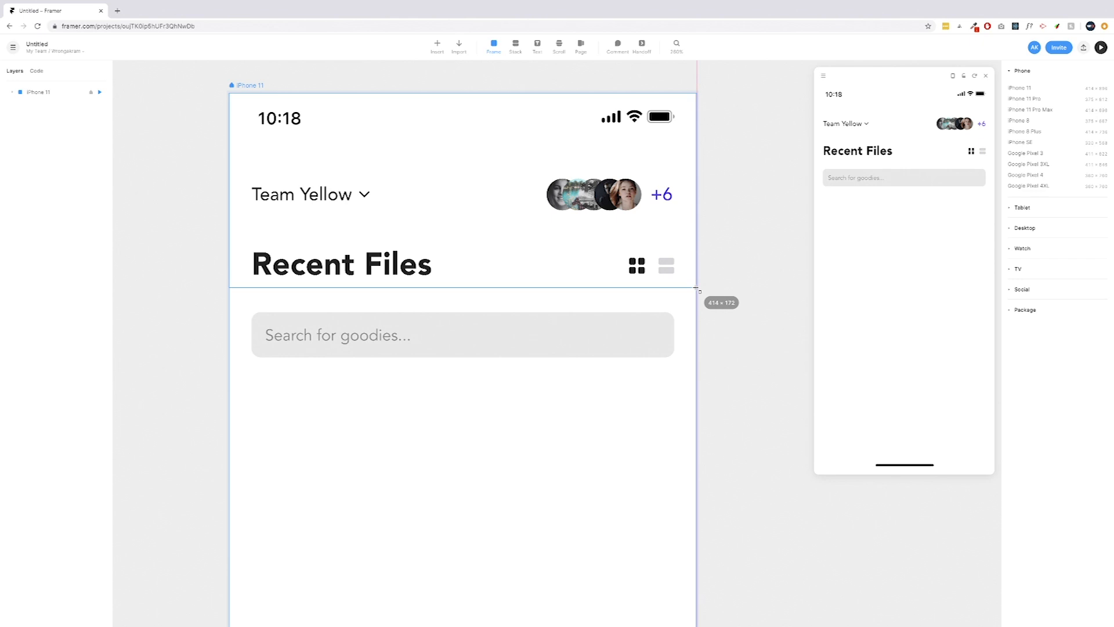
{"action": "left_click_drag", "start_coordinate": [700, 290], "coordinate": [700, 291]}
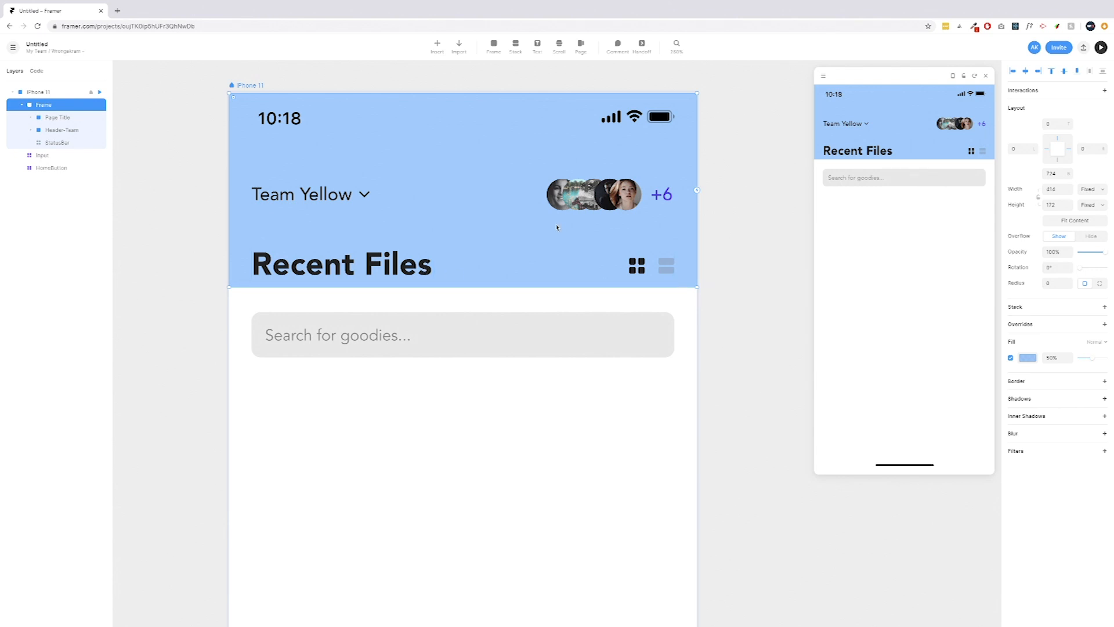
Extend the lower edge of the new header frame to a height of 180
{"action": "left_click", "coordinate": [528, 271]}
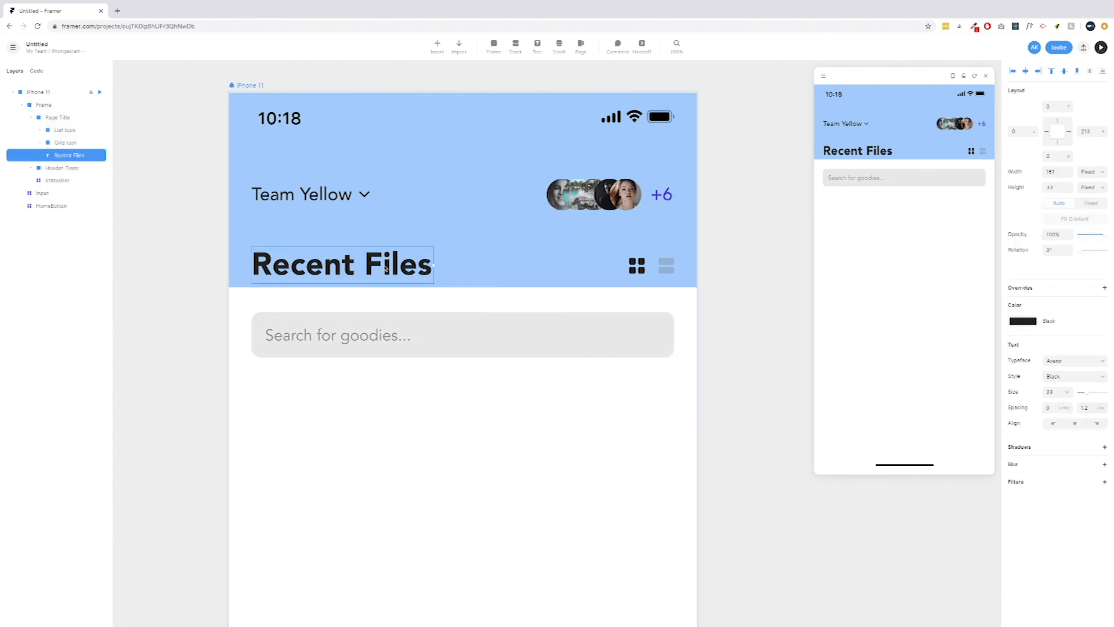
{"action": "left_click", "coordinate": [474, 289]}
{"action": "left_click", "coordinate": [474, 289]}
{"action": "left_click_drag", "start_coordinate": [474, 288], "coordinate": [473, 296]}
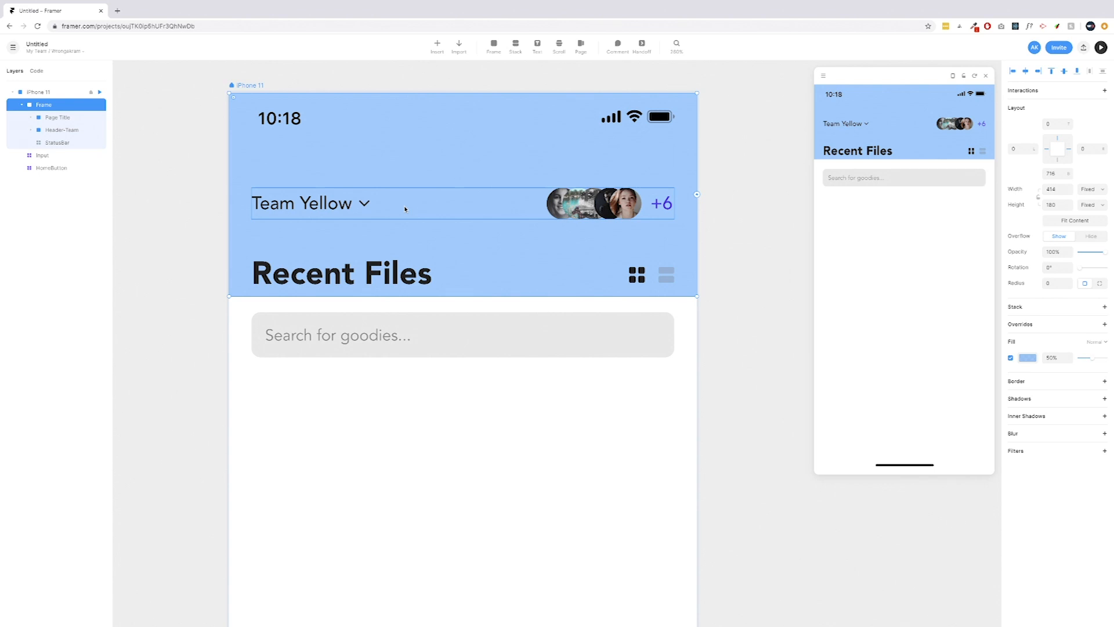
Move the Header-Team row up to a top offset of 76 within the frame
{"action": "left_click", "coordinate": [487, 206]}
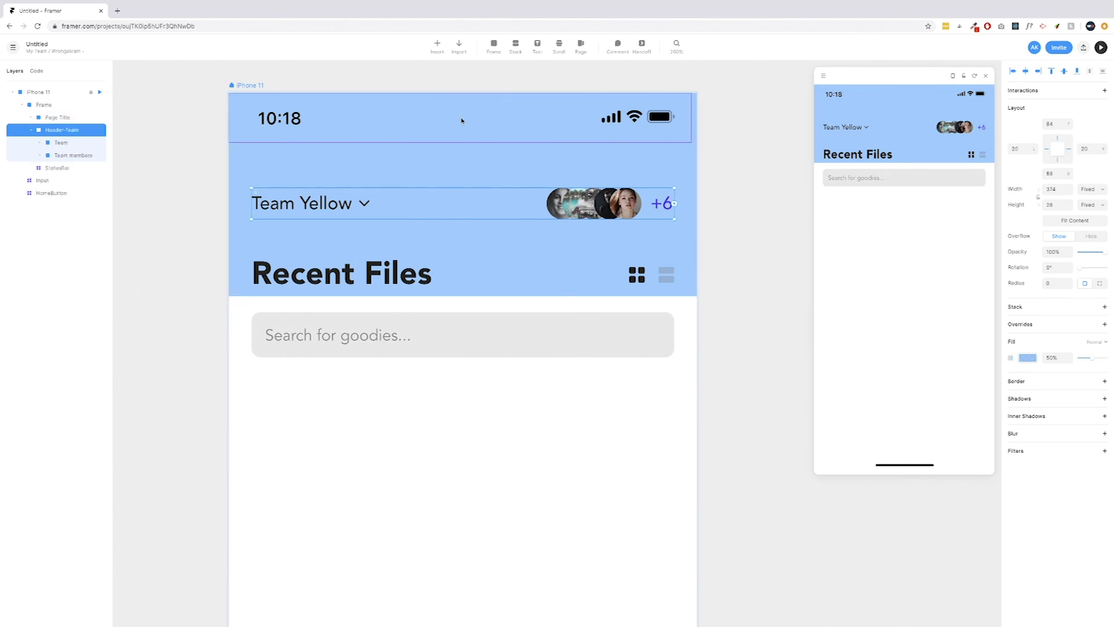
{"action": "key", "text": "alt"}
{"action": "key", "text": "alt+v"}
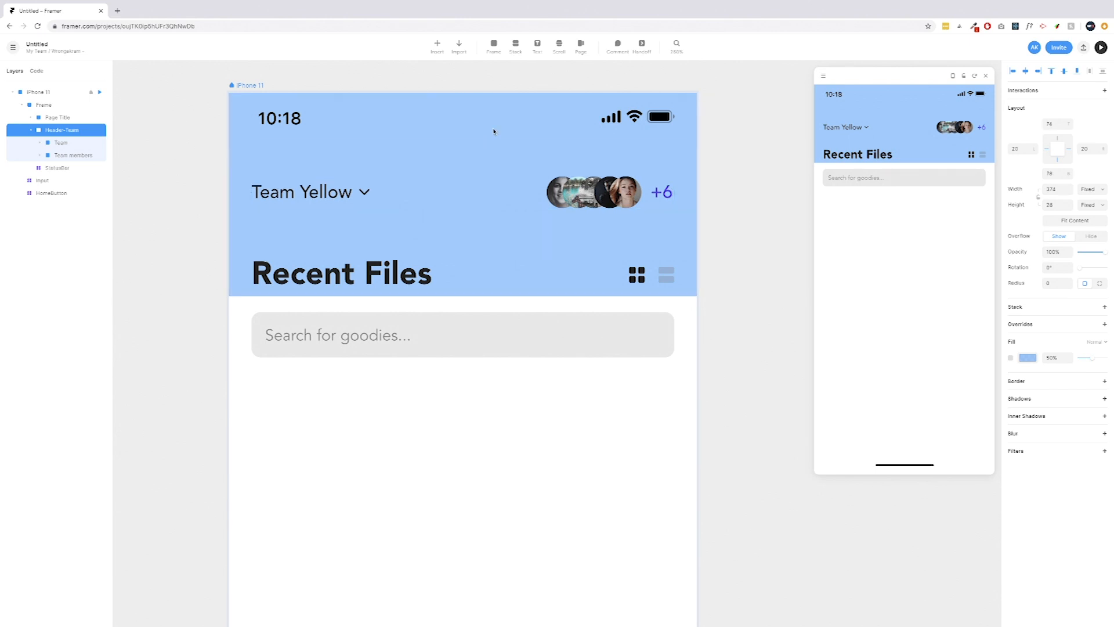
Move the Page Title up to a top offset of 136, checking its spacing to the neighbouring elements
{"action": "left_click", "coordinate": [450, 275]}
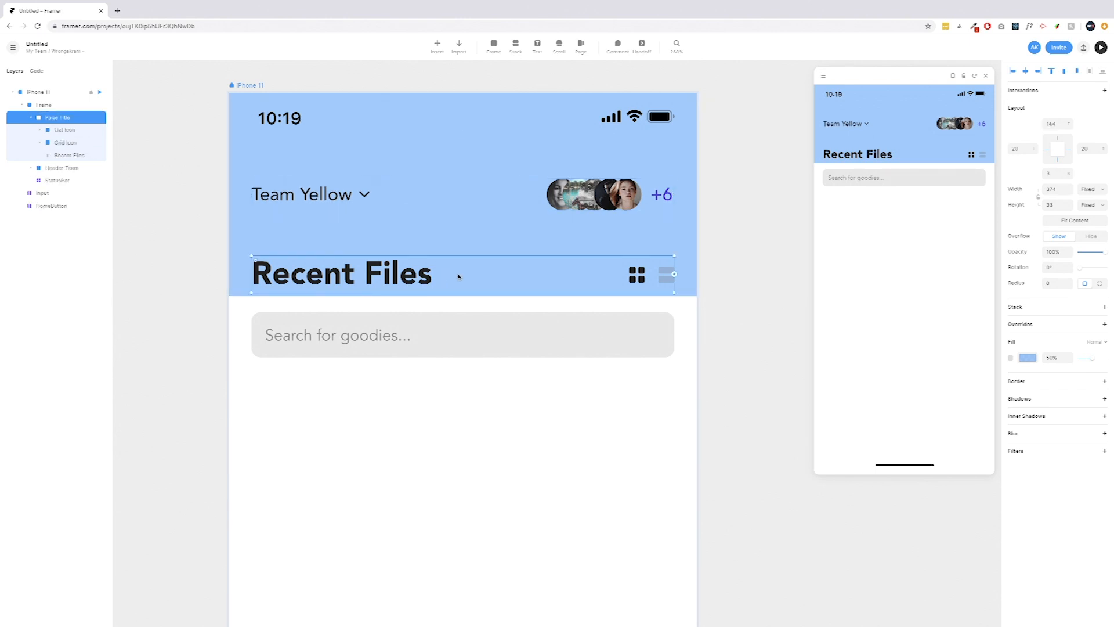
{"action": "key", "text": "alt"}
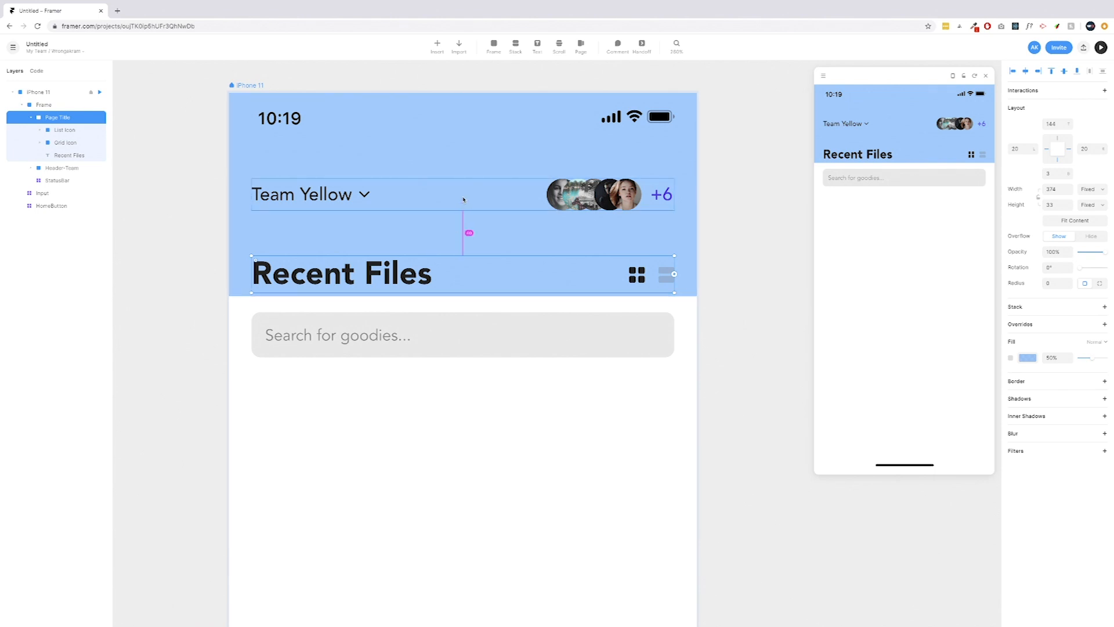
{"action": "key", "text": "shift+Up"}
{"action": "key", "text": "Down"}
{"action": "key", "text": "Down"}
{"action": "key", "text": "alt"}
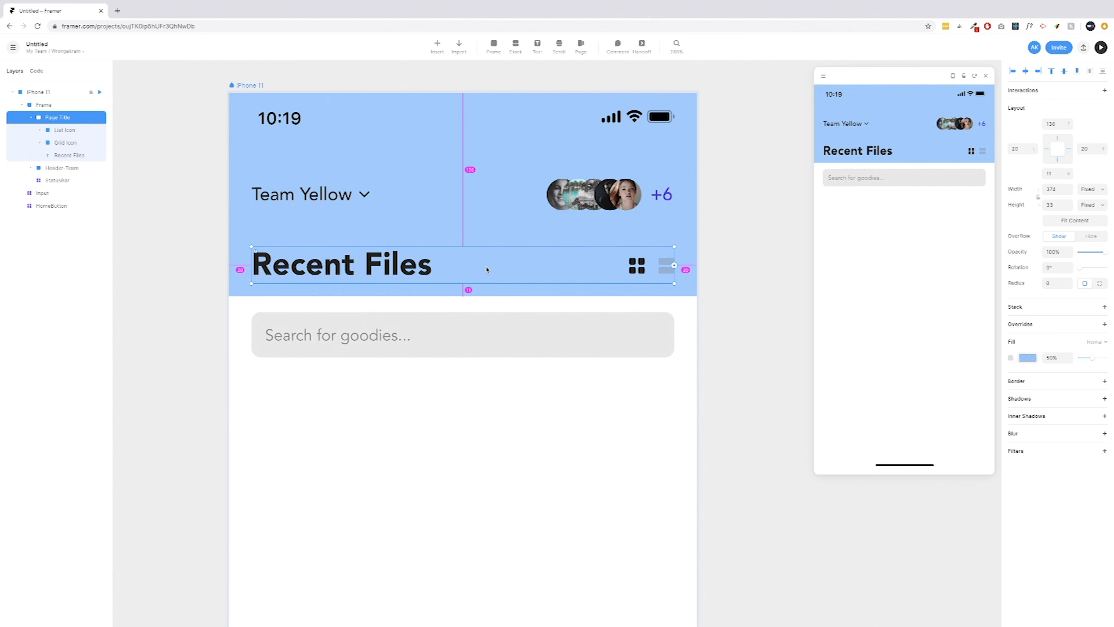
Reduce the header frame's height to 177
{"action": "left_click", "coordinate": [465, 295]}
{"action": "left_click", "coordinate": [1060, 207]}
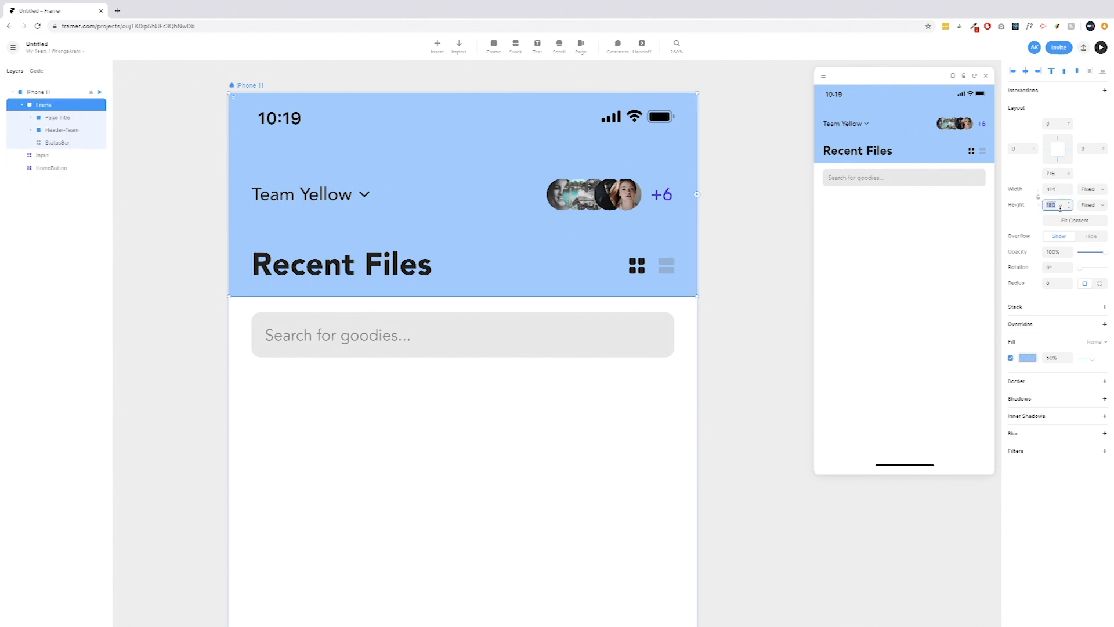
{"action": "key", "text": "Down"}
{"action": "key", "text": "Down"}
{"action": "key", "text": "Down"}
Nudge the Page Title down to a top offset of 136 and the Header-Team row down to 76
{"action": "double_click", "coordinate": [572, 259]}
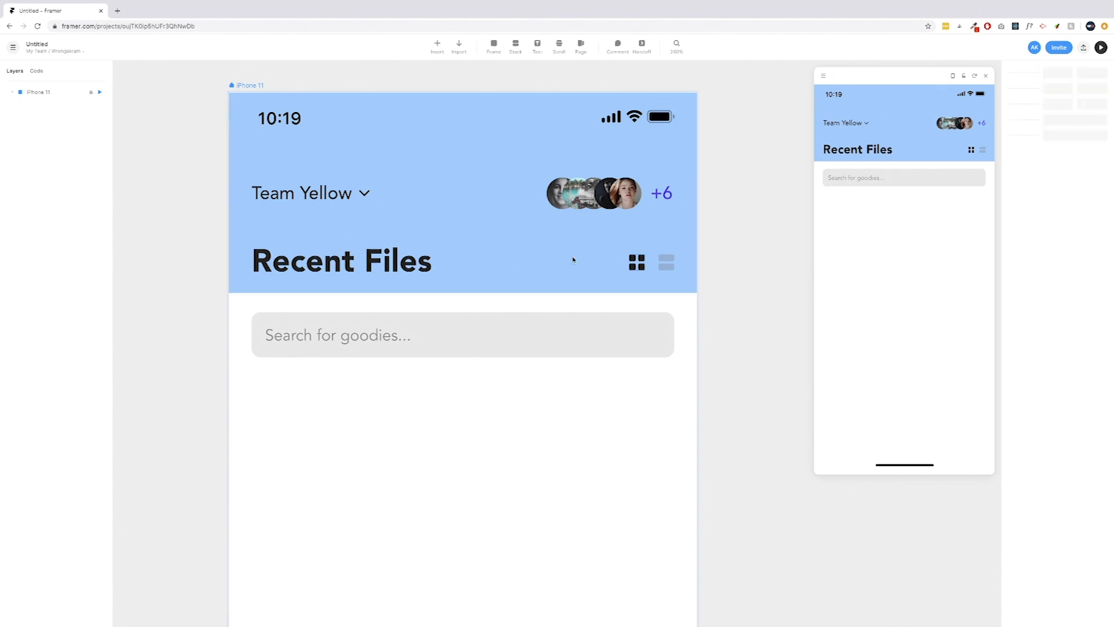
{"action": "key", "text": "Down"}
{"action": "key", "text": "Down"}
{"action": "key", "text": "Down"}
{"action": "key", "text": "Down"}
{"action": "key", "text": "Down"}
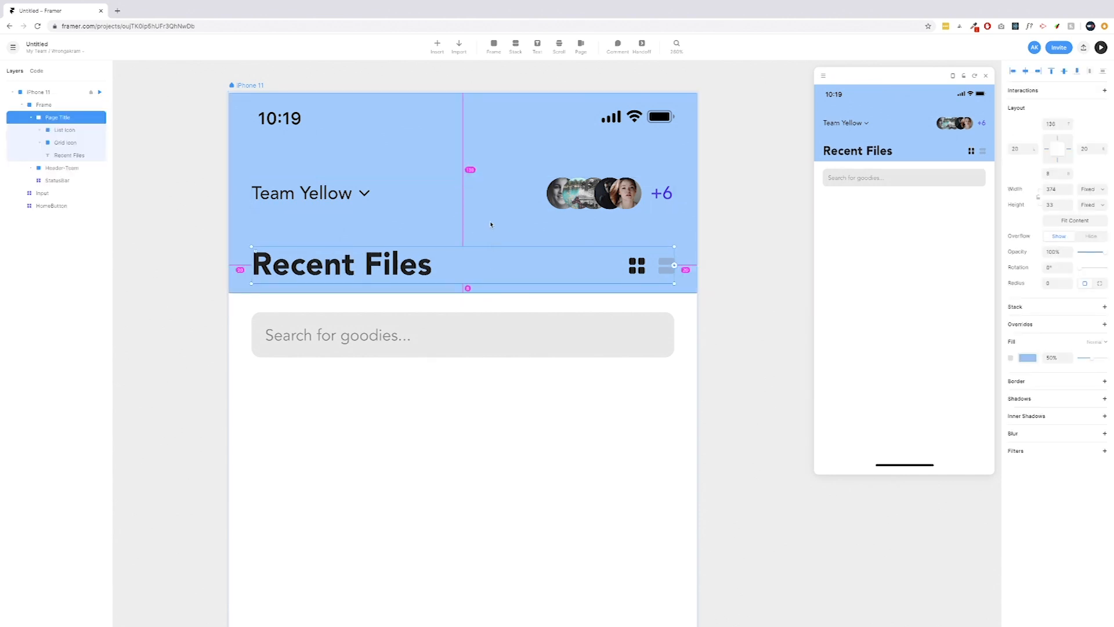
{"action": "left_click", "coordinate": [411, 204]}
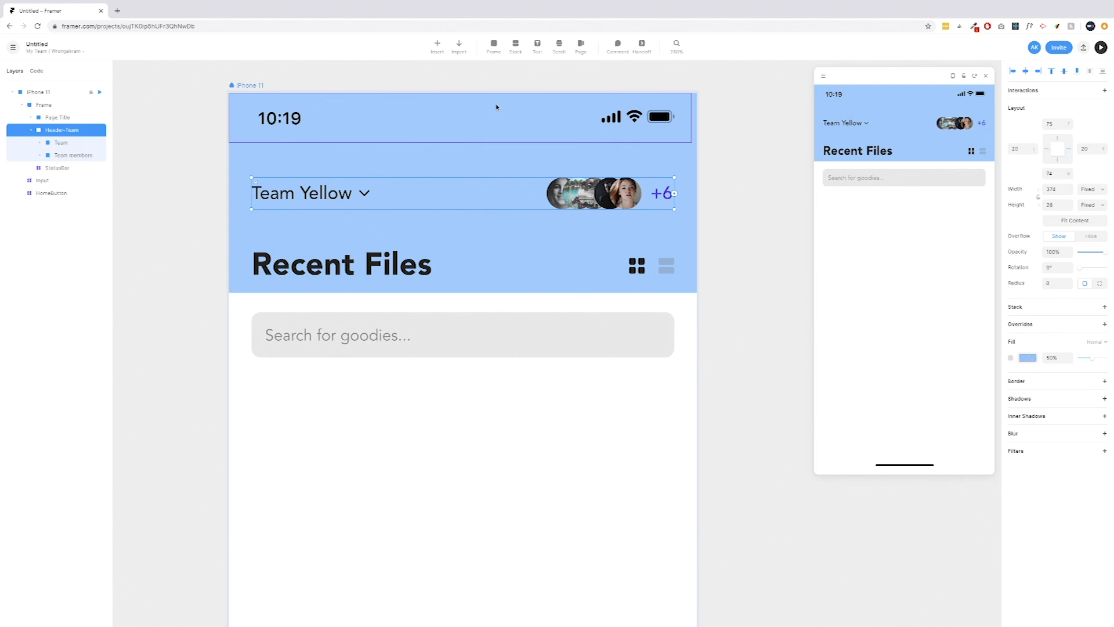
{"action": "key", "text": "Down"}
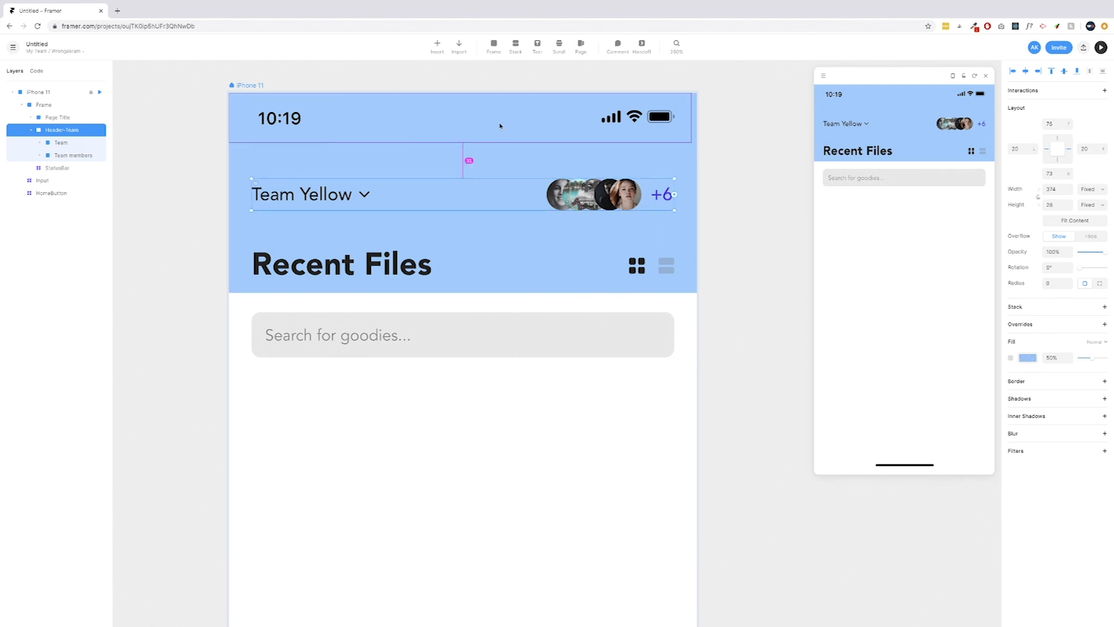
Change the header frame's fill from translucent blue to solid #F6F6F7 at 100% opacity
{"action": "left_click", "coordinate": [478, 257]}
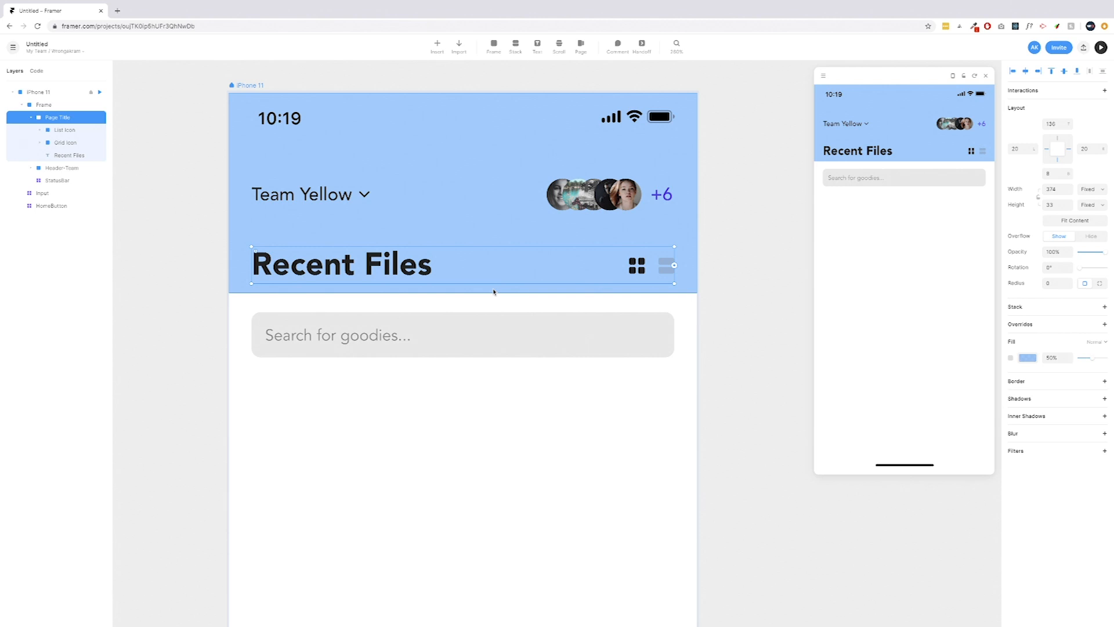
{"action": "left_click", "coordinate": [494, 292]}
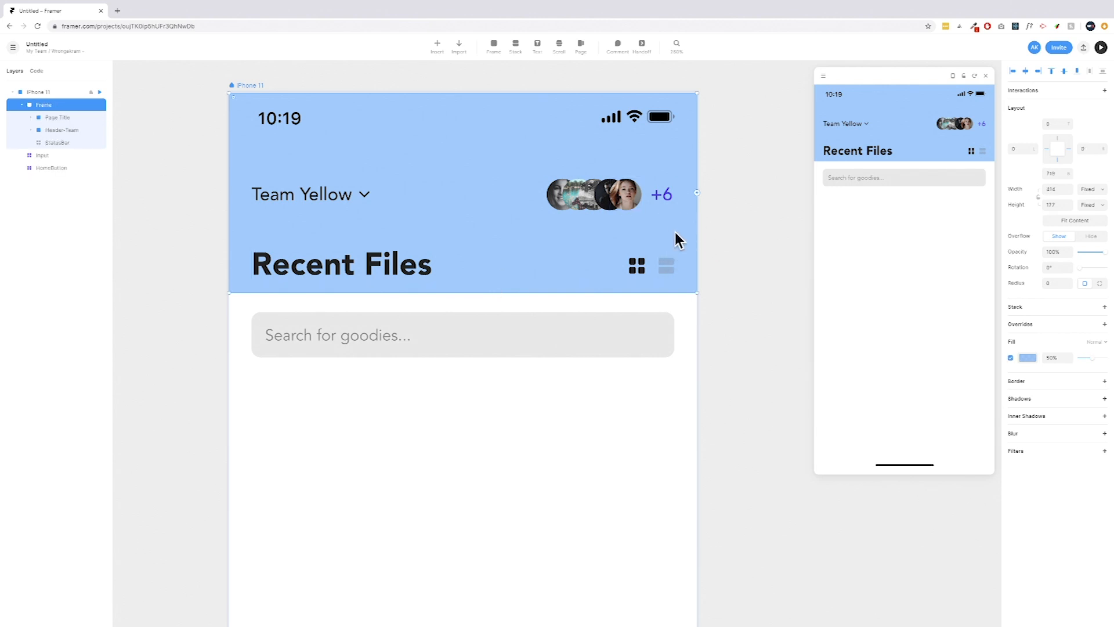
{"action": "left_click", "coordinate": [1029, 357]}
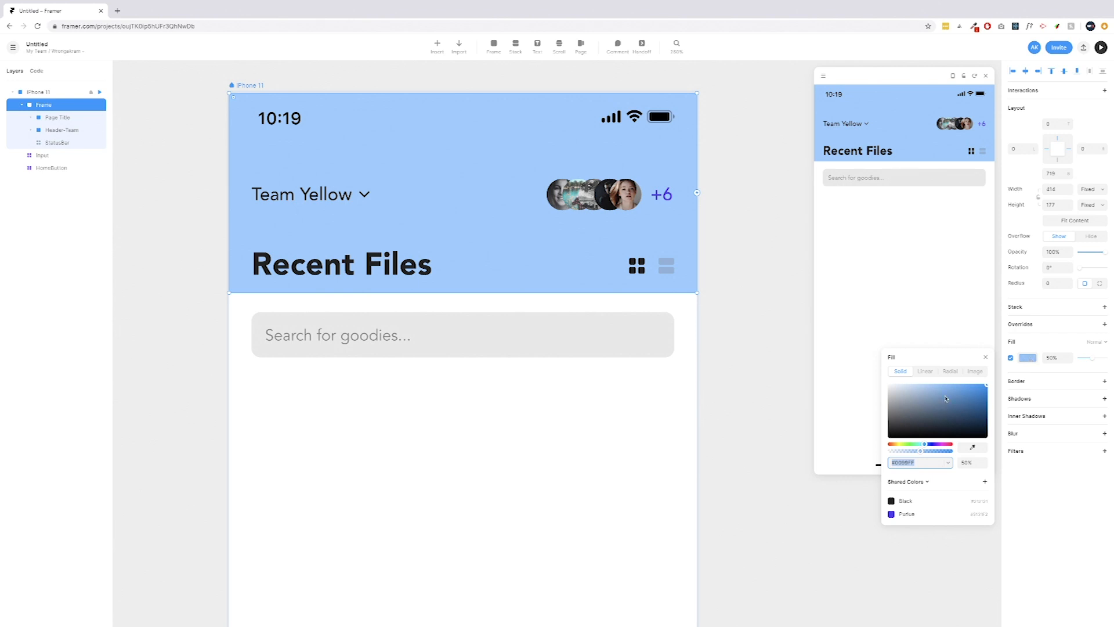
{"action": "left_click_drag", "start_coordinate": [948, 399], "coordinate": [851, 370]}
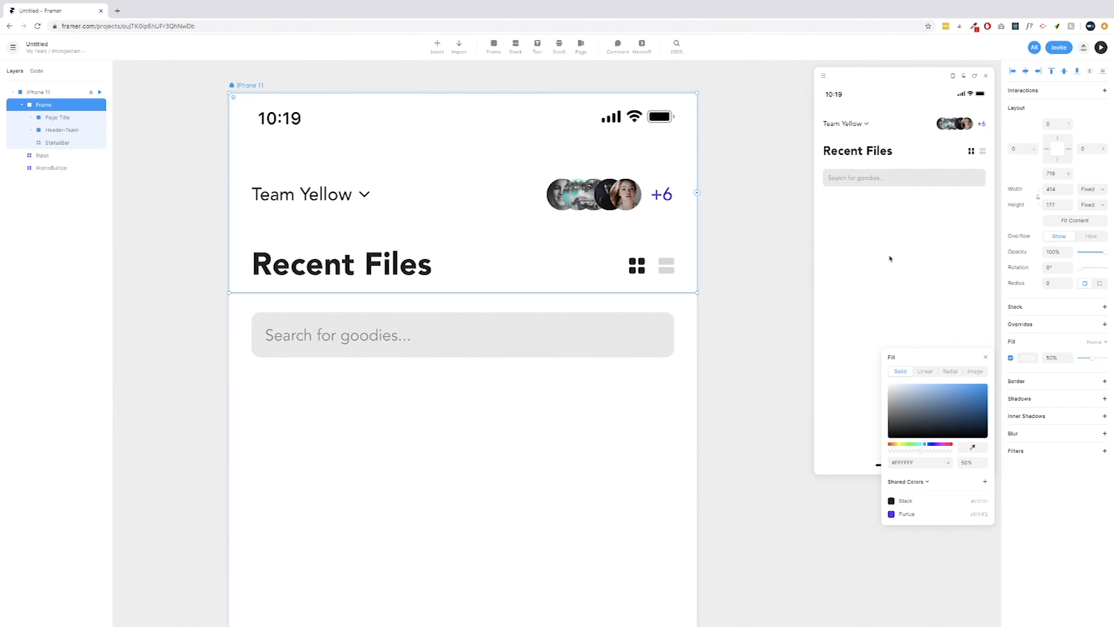
{"action": "left_click", "coordinate": [926, 462]}
{"action": "type", "text": "f6f6f7"}
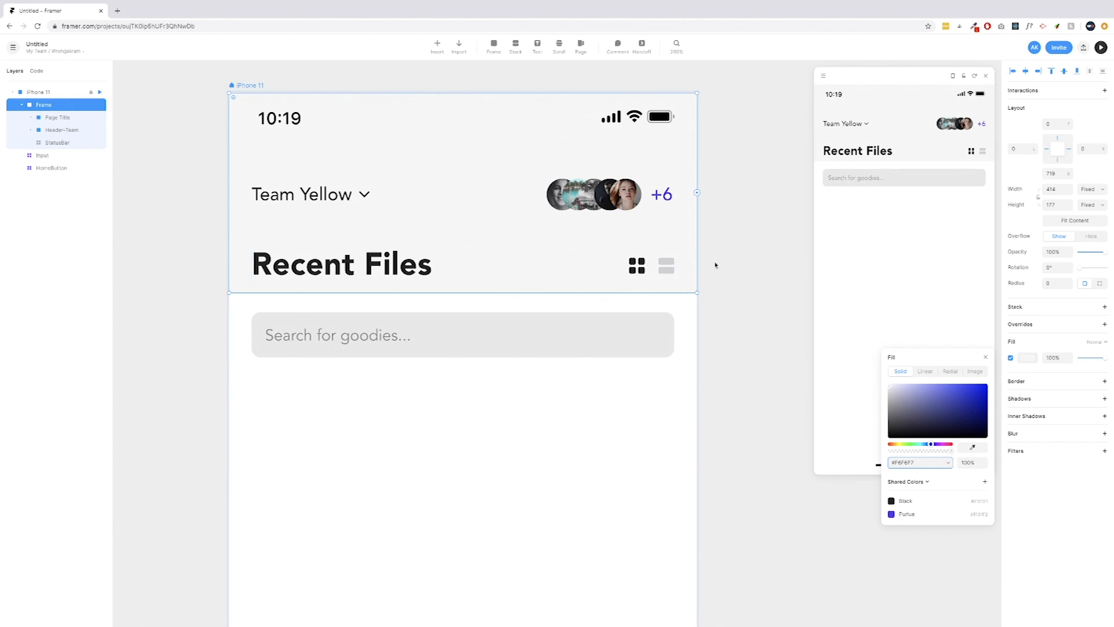
Set the iPhone 11 screen's background fill to #F6F6F7, matching the header frame
{"action": "left_click", "coordinate": [308, 69]}
{"action": "left_click", "coordinate": [246, 86]}
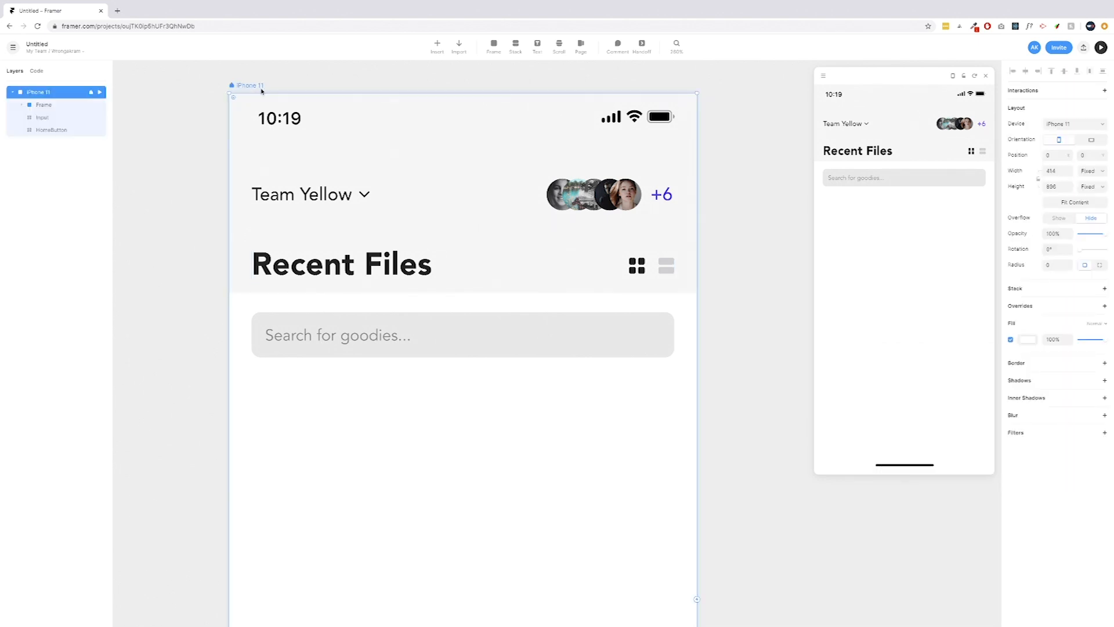
{"action": "left_click", "coordinate": [1028, 340]}
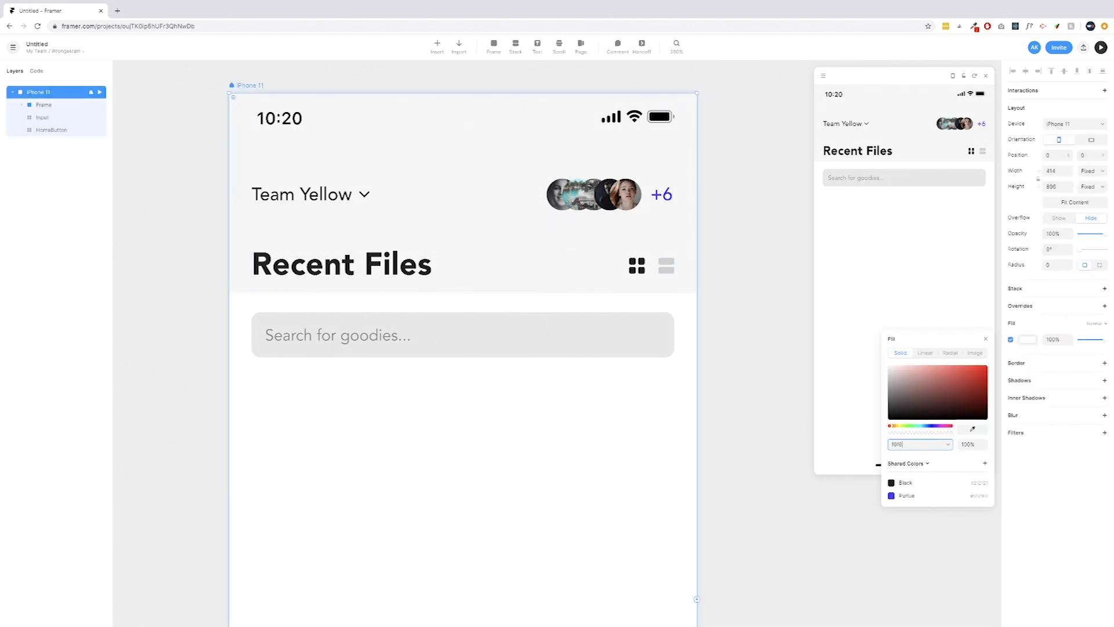
{"action": "type", "text": "f7"}
{"action": "key", "text": "Return"}
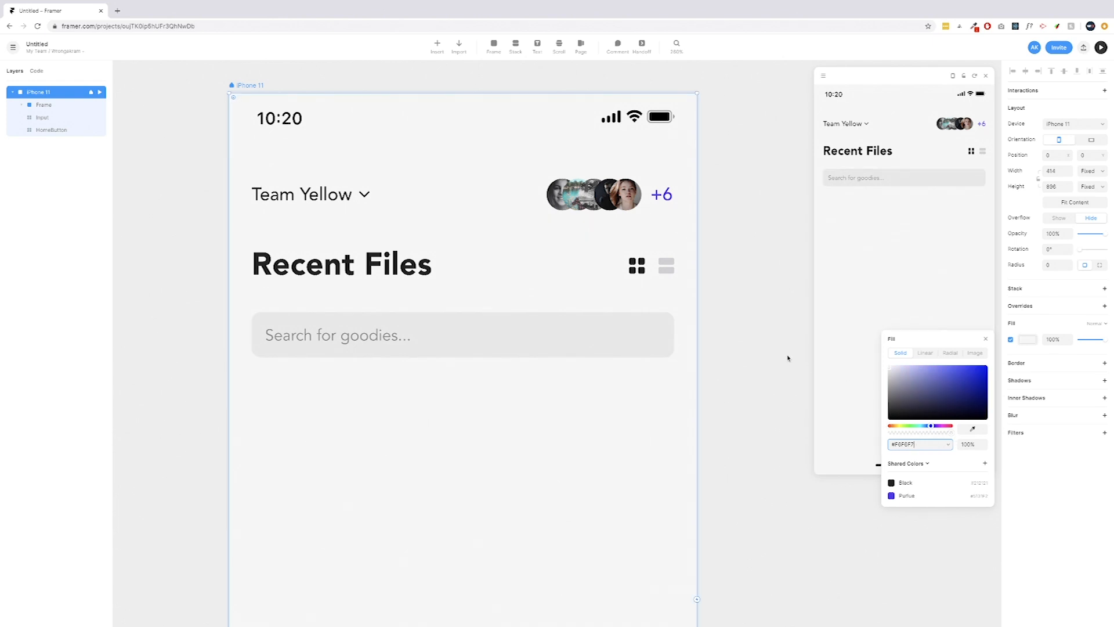
{"action": "left_click", "coordinate": [788, 359]}
Test the search input in the live preview by entering the sample text "iuehd weuhd" and deleting it again
{"action": "left_click", "coordinate": [527, 224]}
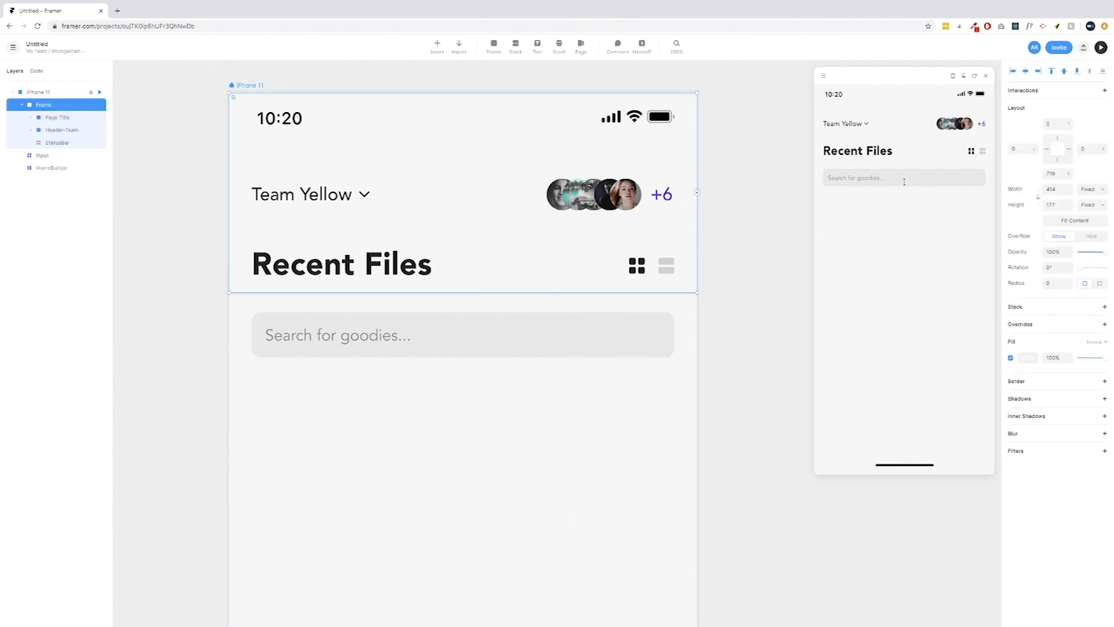
{"action": "left_click", "coordinate": [885, 179]}
{"action": "type", "text": "iuehd weuhd"}
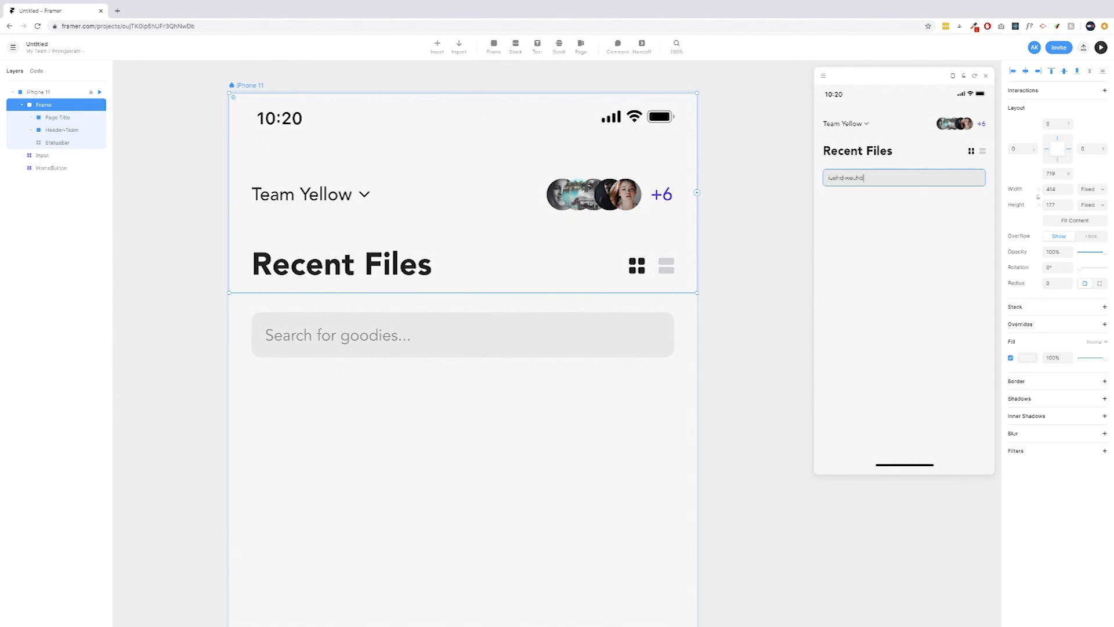
{"action": "key", "text": "BackSpace"}
{"action": "key", "text": "BackSpace"}
{"action": "key", "text": "BackSpace"}
{"action": "key", "text": "BackSpace"}
{"action": "key", "text": "BackSpace"}
{"action": "key", "text": "BackSpace"}
{"action": "key", "text": "BackSpace"}
{"action": "key", "text": "BackSpace"}
{"action": "key", "text": "BackSpace"}
{"action": "key", "text": "BackSpace"}
{"action": "key", "text": "BackSpace"}
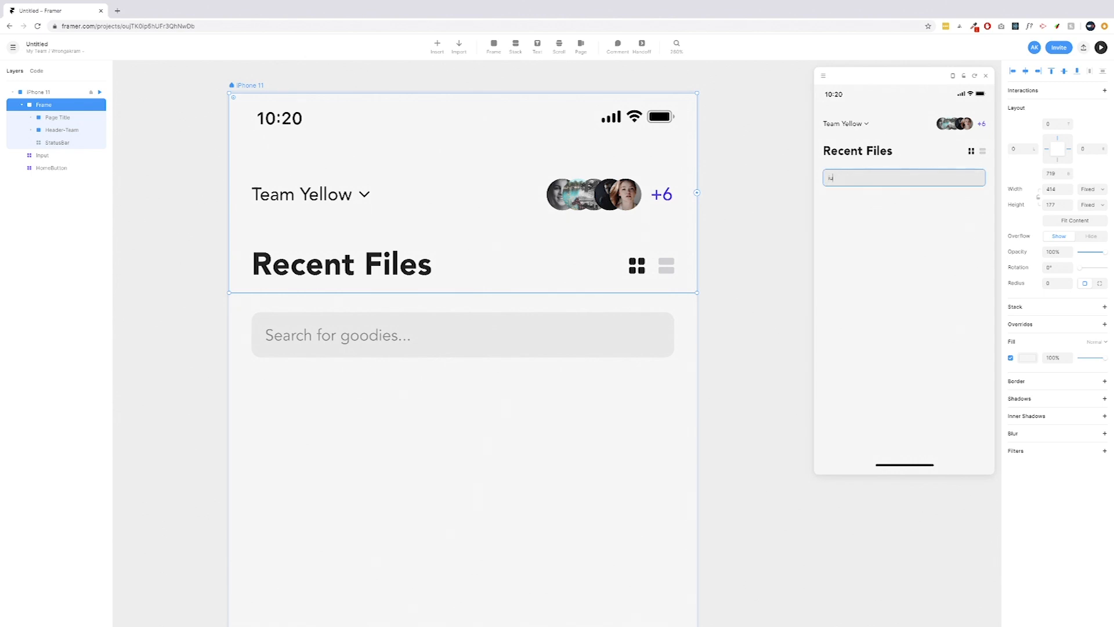